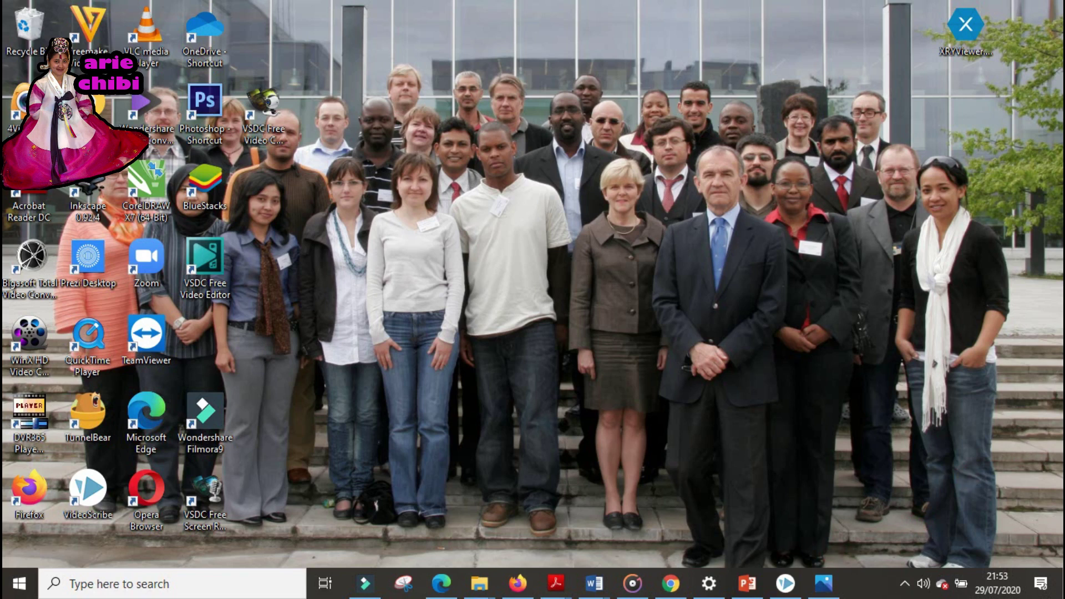
Switch to VideoScribe and add the text "TOEFL : Test Of English As Foriegn Language" to the canvas.
{"action": "left_click", "coordinate": [785, 583]}
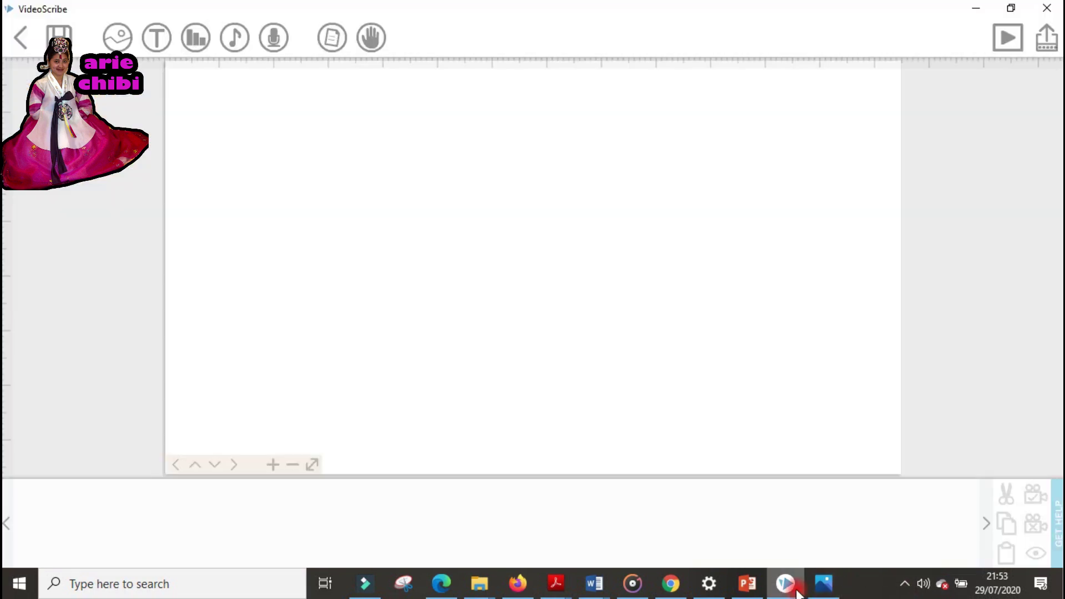
{"action": "left_click", "coordinate": [158, 42]}
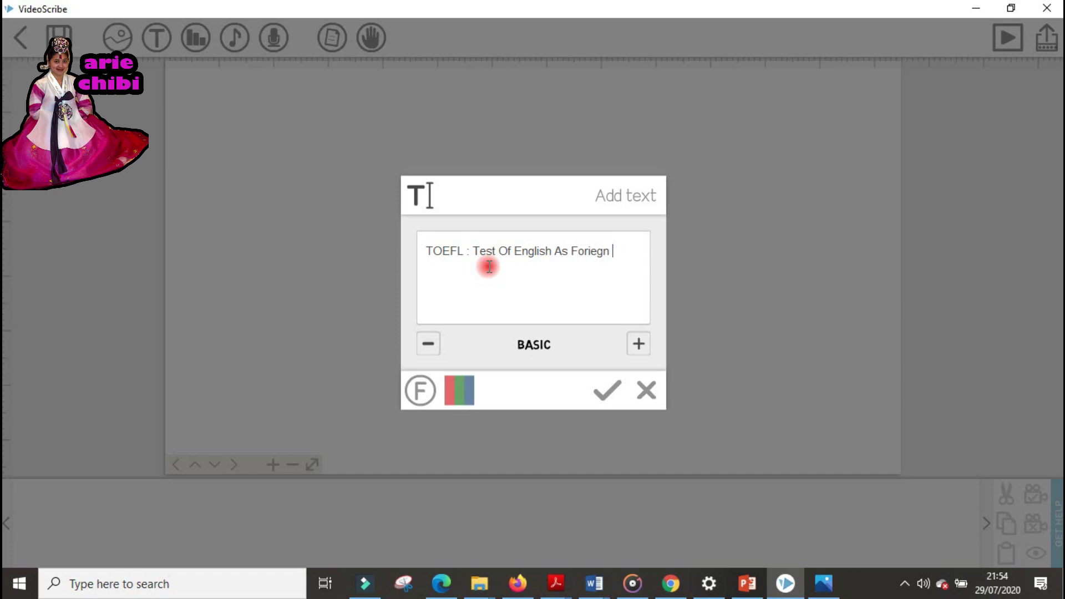
{"action": "type", "text": "nga"}
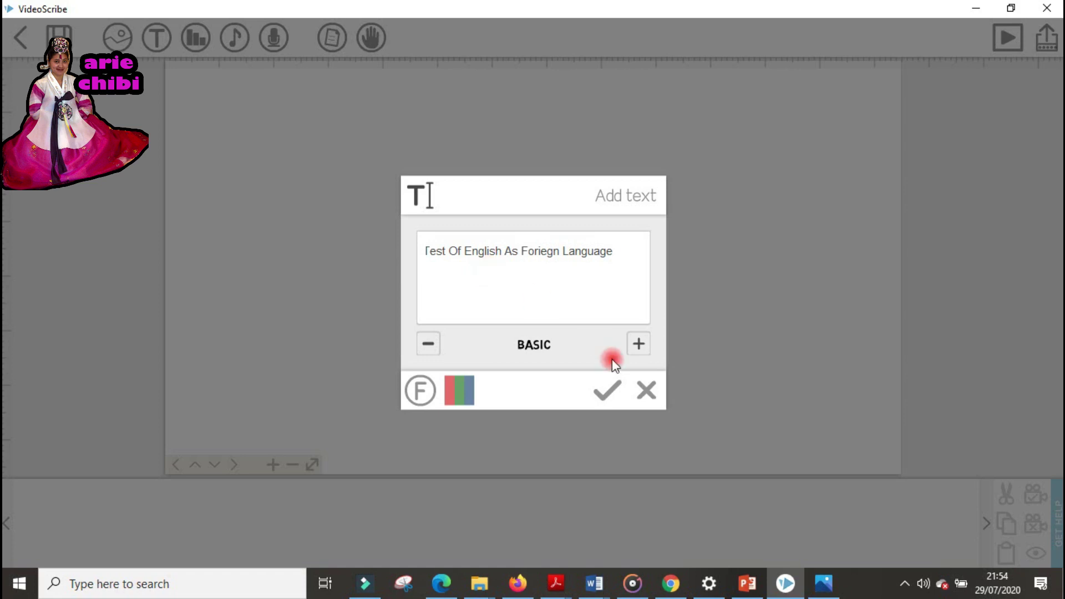
{"action": "left_click", "coordinate": [617, 397]}
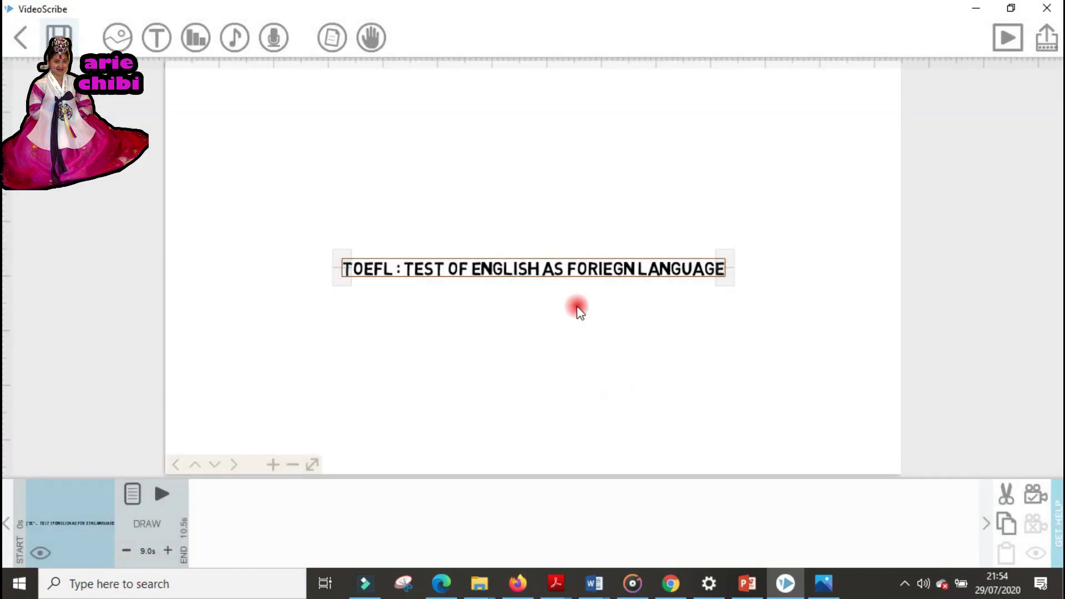
Change the title text's font to Adobe Caslon Pro Bold.
{"action": "left_click", "coordinate": [129, 497]}
{"action": "left_click", "coordinate": [562, 259]}
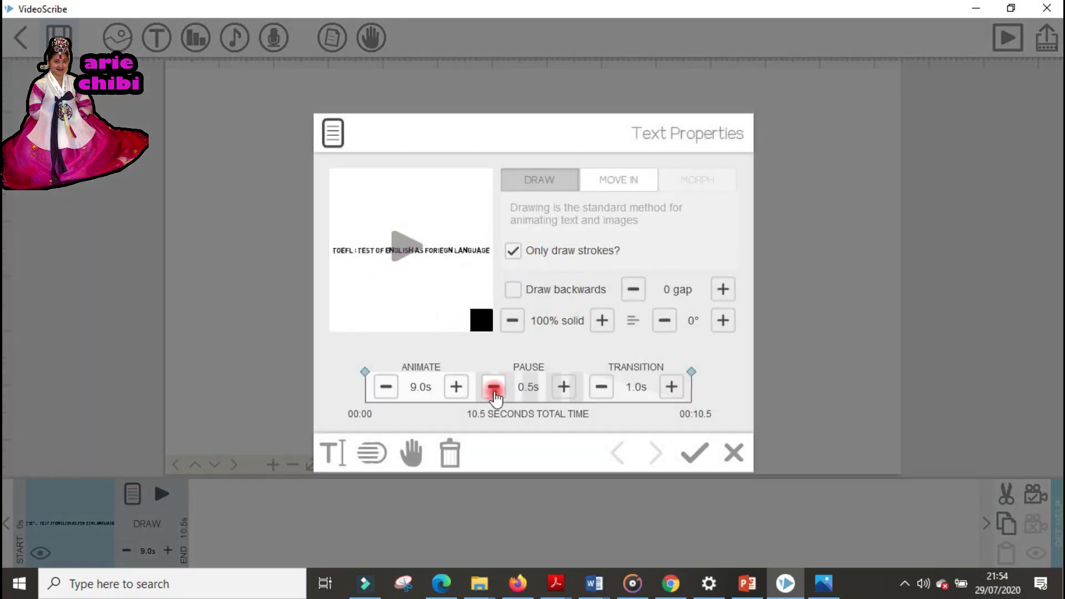
{"action": "left_click", "coordinate": [333, 452]}
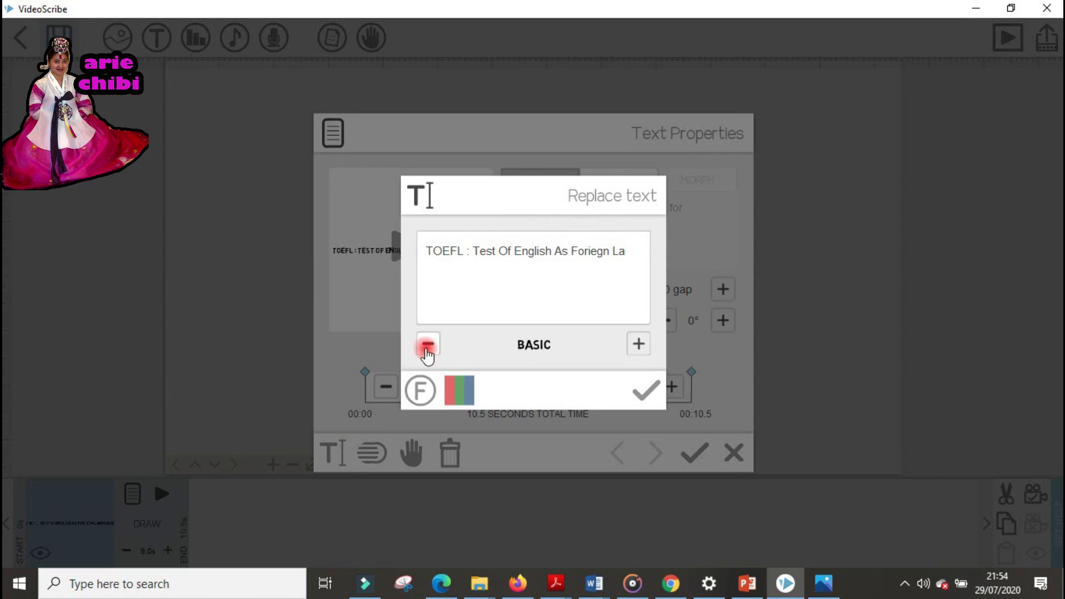
{"action": "left_click", "coordinate": [428, 345]}
{"action": "left_click", "coordinate": [427, 345]}
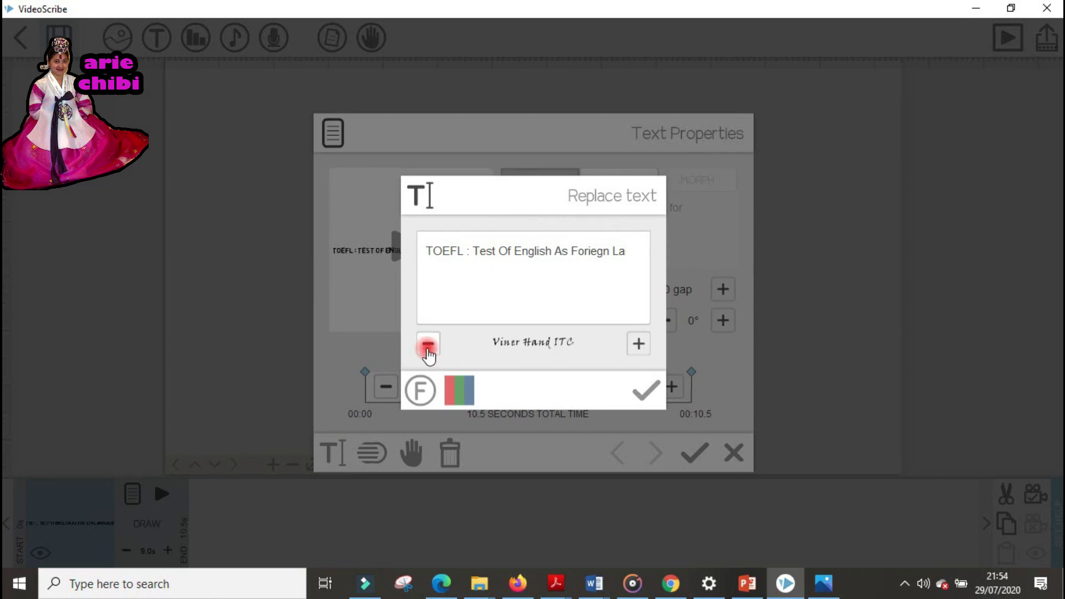
{"action": "left_click", "coordinate": [428, 345]}
{"action": "left_click", "coordinate": [428, 345]}
{"action": "left_click", "coordinate": [648, 390]}
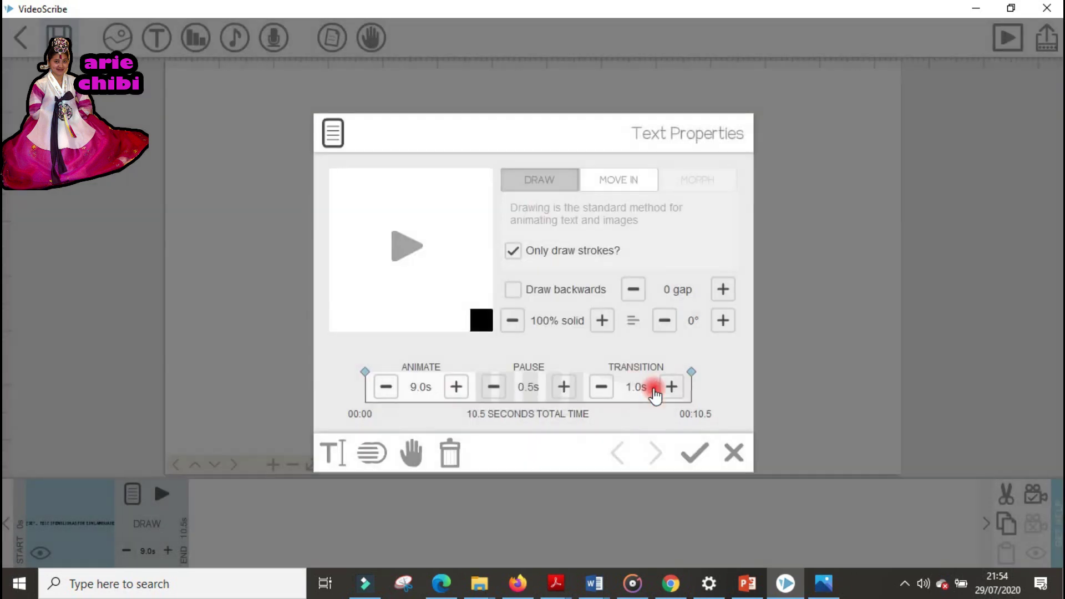
{"action": "left_click", "coordinate": [693, 453]}
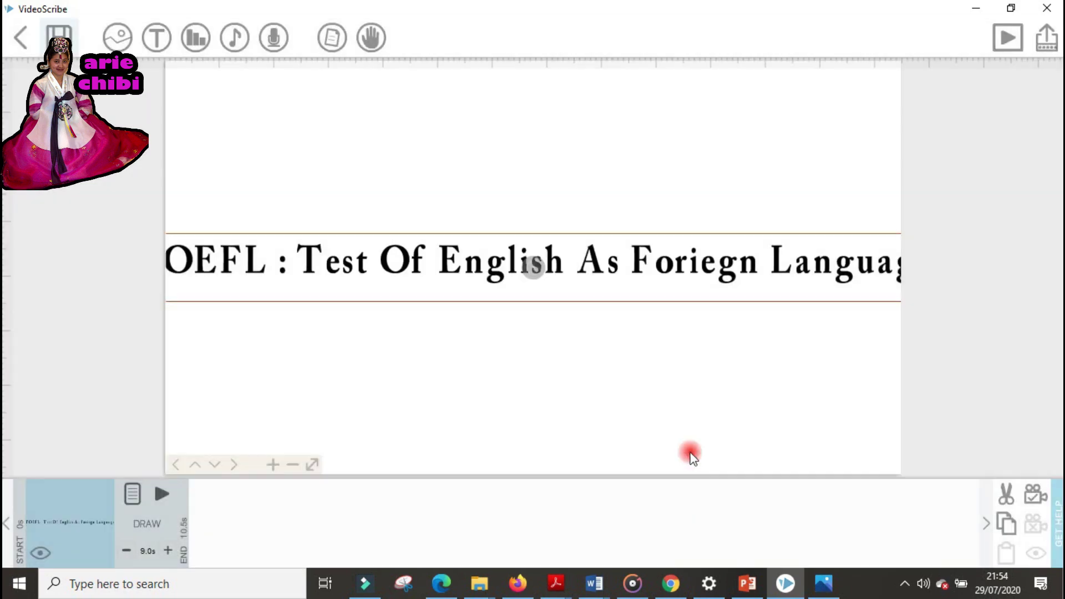
Correct the misspelled word in the title so it reads "TOEFL : Test Of English As Foreign Language".
{"action": "left_click", "coordinate": [290, 465]}
{"action": "left_click", "coordinate": [291, 464]}
{"action": "left_click", "coordinate": [290, 464]}
{"action": "left_click", "coordinate": [291, 464]}
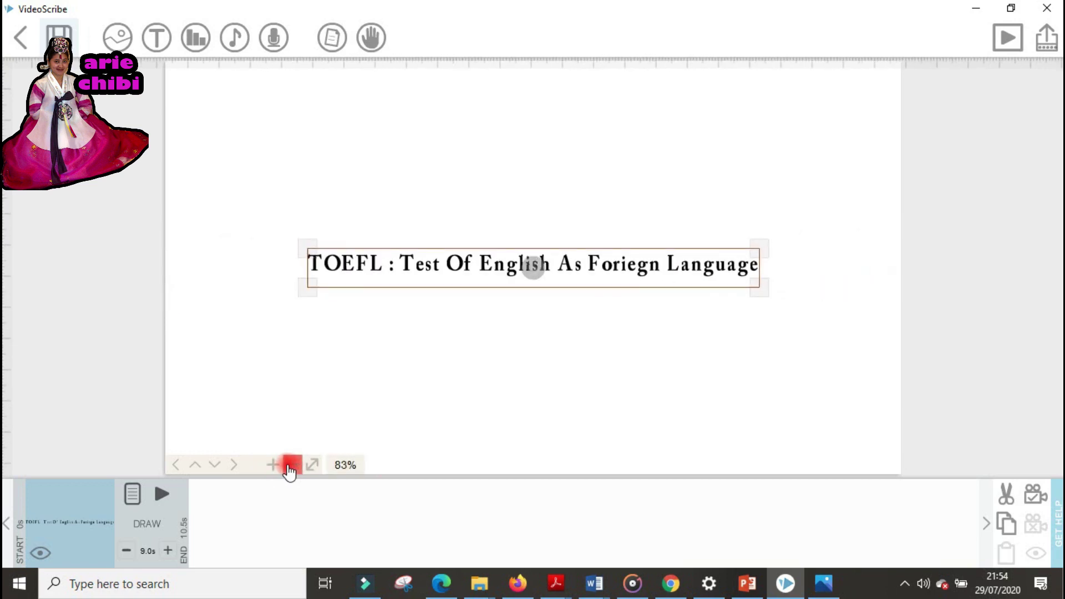
{"action": "left_click", "coordinate": [436, 385]}
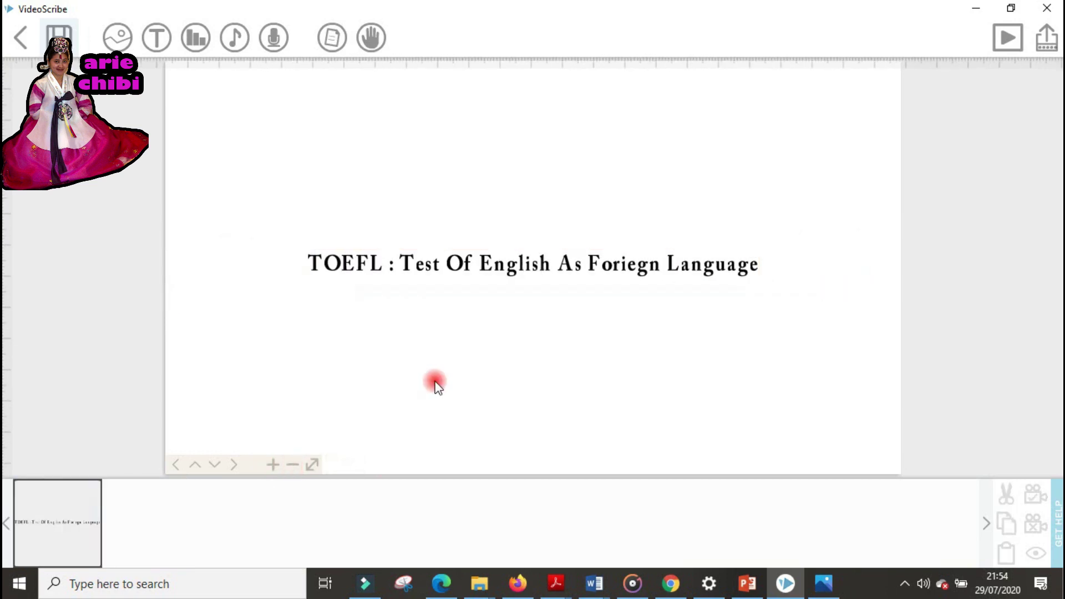
{"action": "left_click", "coordinate": [119, 37]}
{"action": "left_click", "coordinate": [427, 267]}
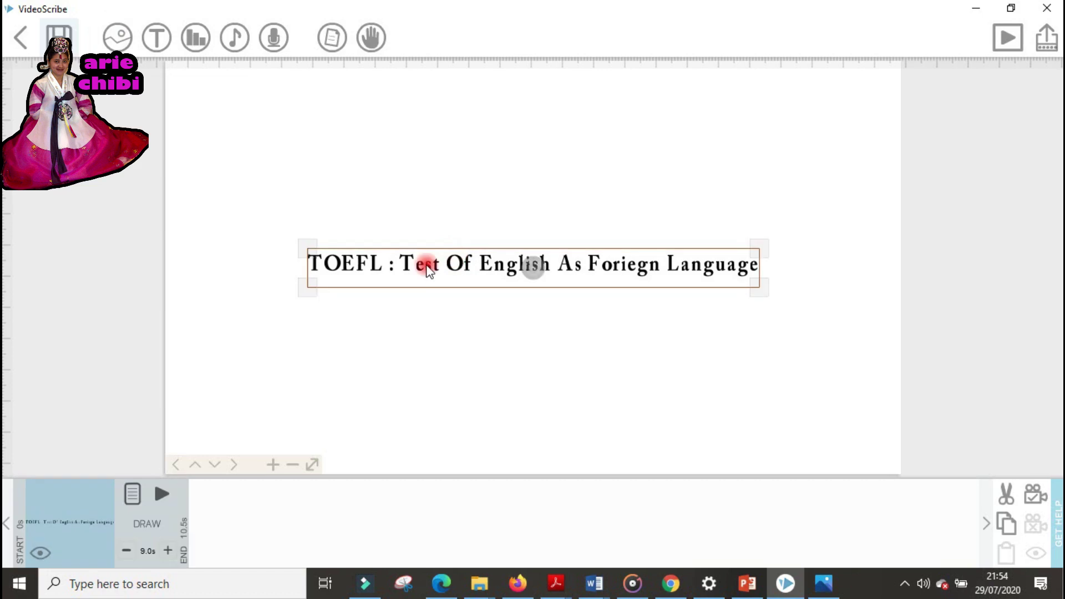
{"action": "left_click", "coordinate": [132, 497]}
{"action": "left_click", "coordinate": [340, 469]}
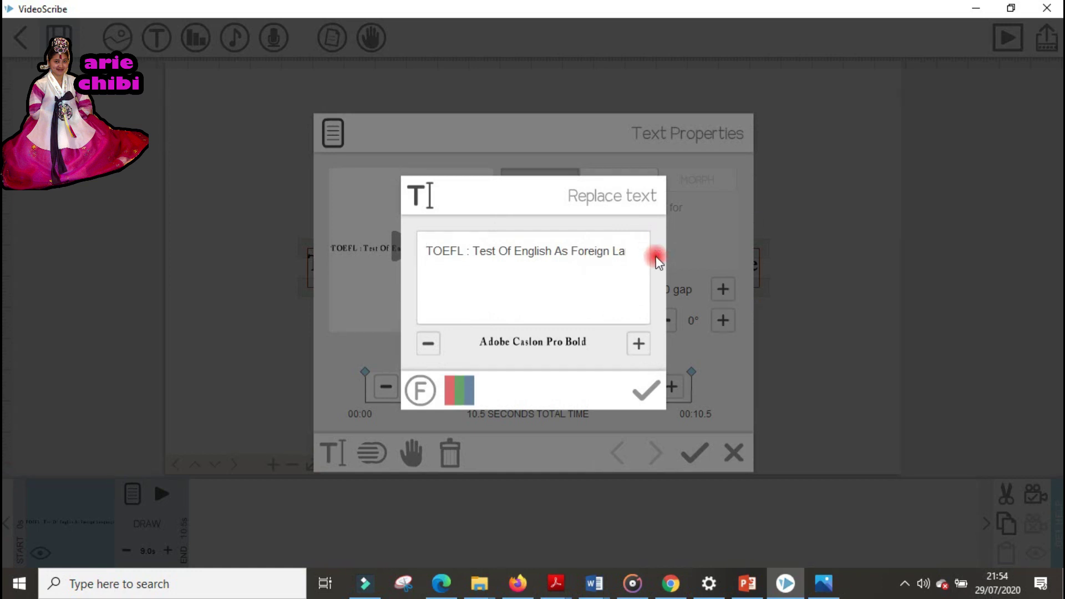
{"action": "left_click", "coordinate": [644, 390]}
{"action": "left_click", "coordinate": [693, 452]}
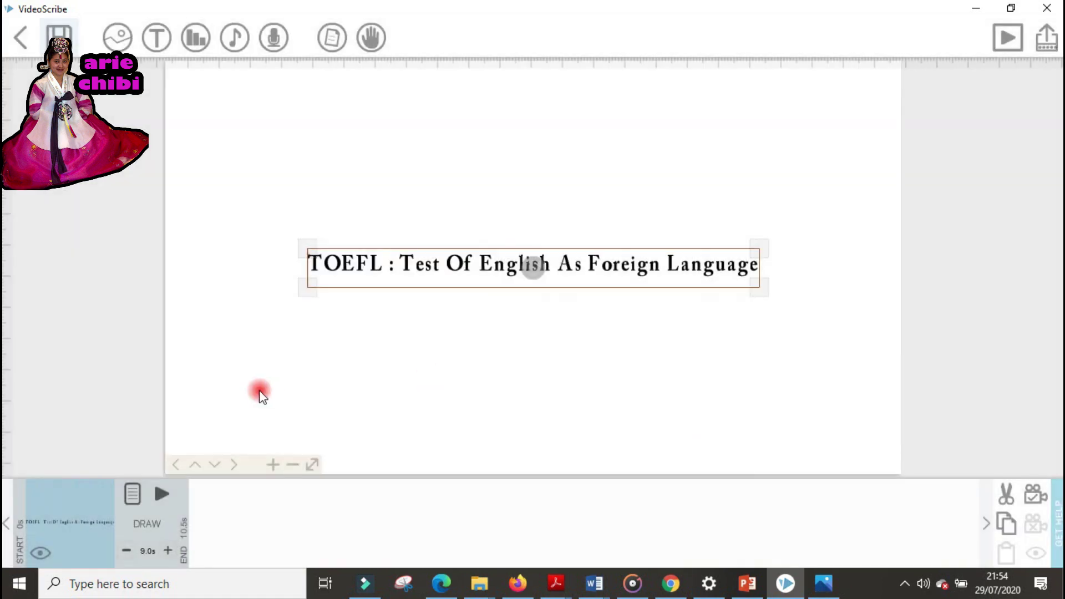
Search the image library for "shape" and add the plain rectangle outline to the canvas.
{"action": "left_click", "coordinate": [118, 37]}
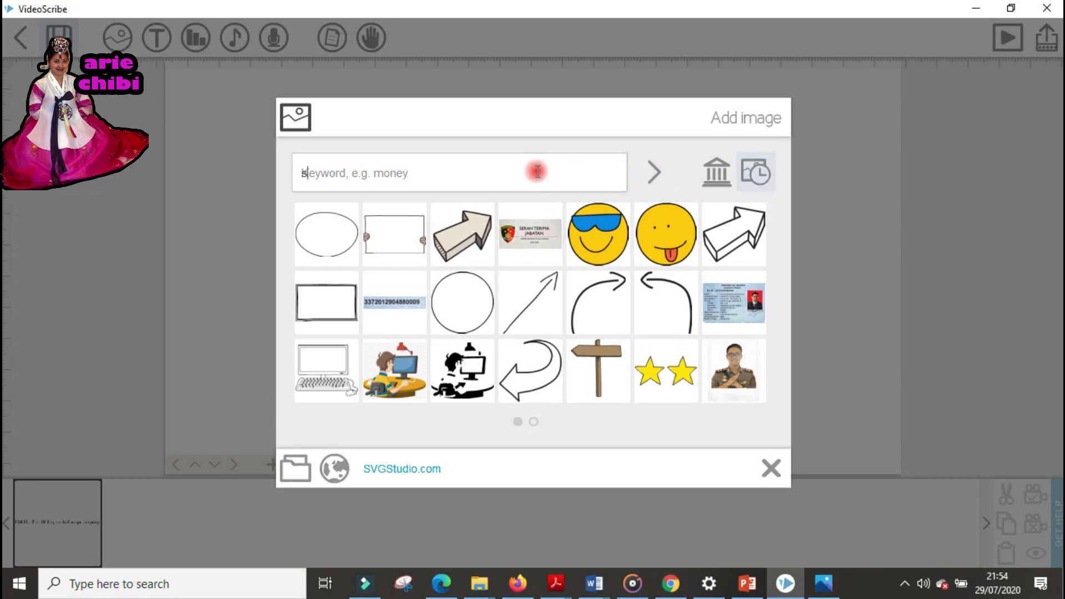
{"action": "left_click", "coordinate": [669, 174]}
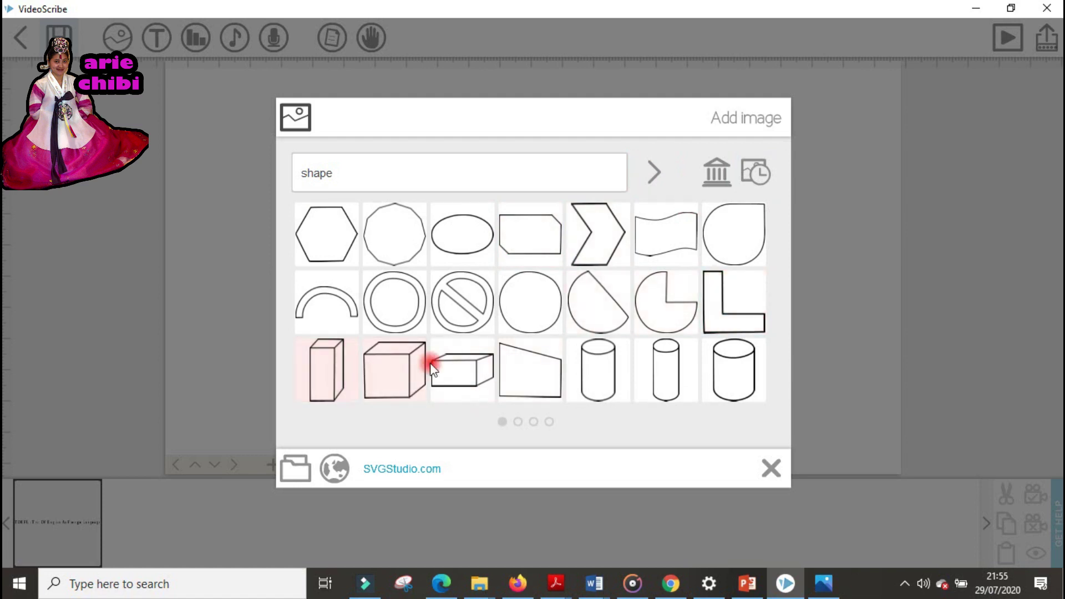
{"action": "left_click", "coordinate": [519, 423]}
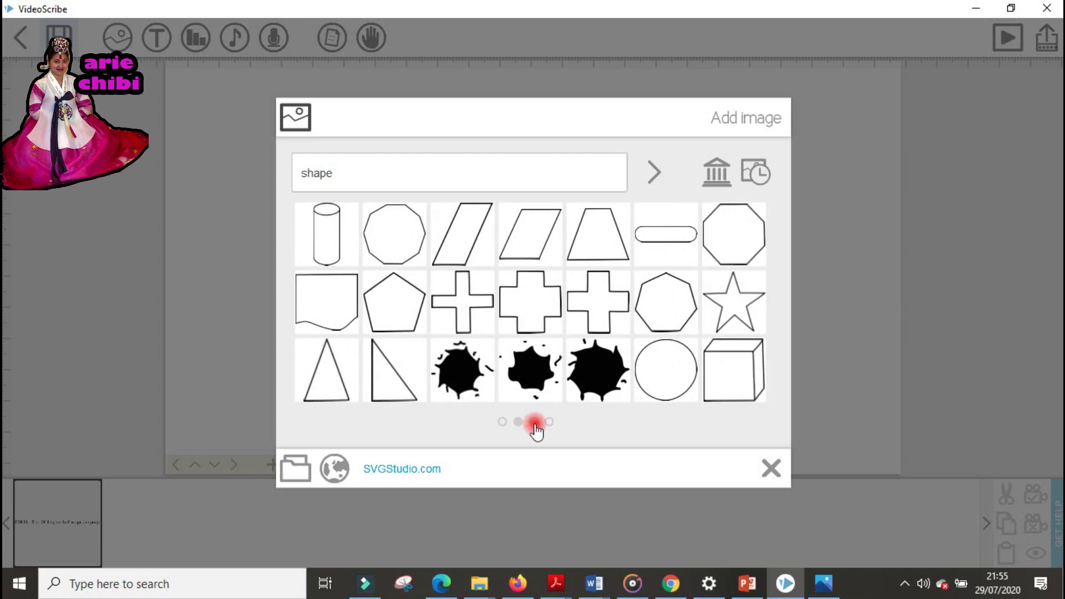
{"action": "left_click", "coordinate": [535, 423]}
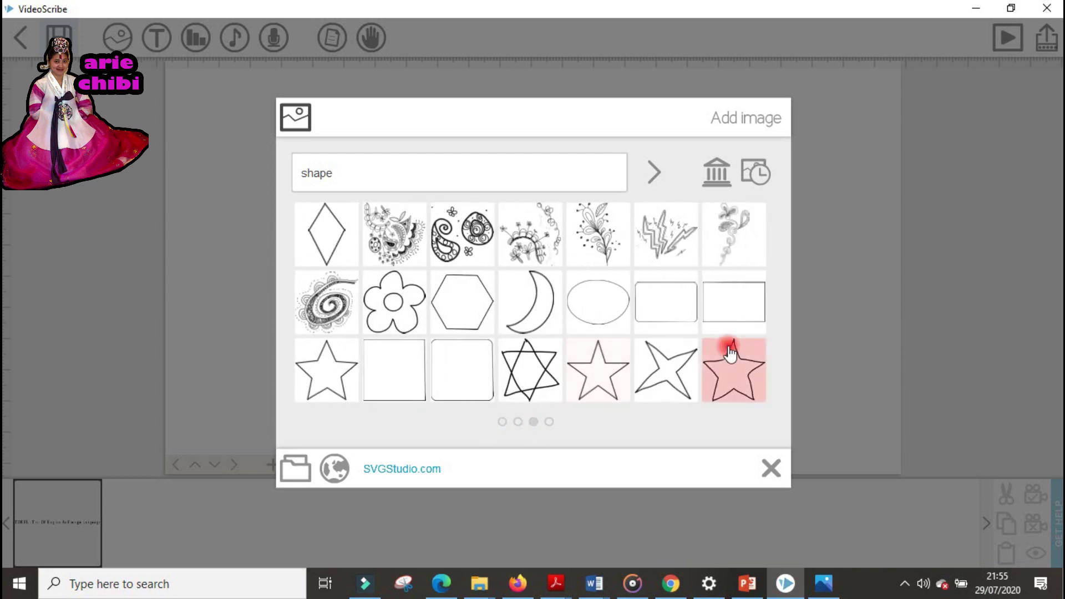
{"action": "left_click", "coordinate": [731, 353]}
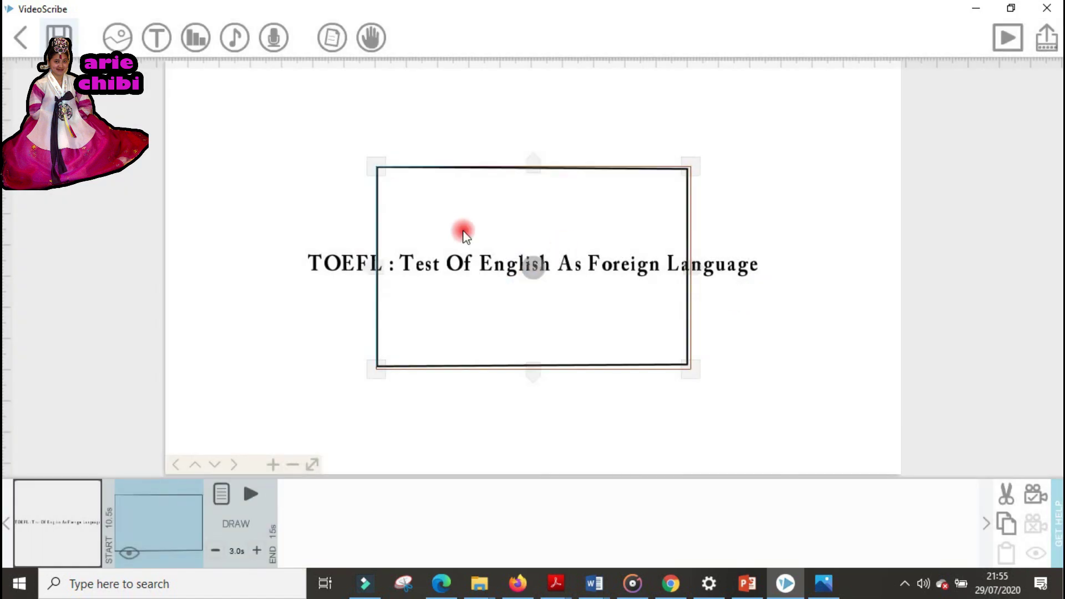
Flatten and widen the rectangle so it closely frames the TOEFL title text.
{"action": "left_click_drag", "start_coordinate": [531, 166], "coordinate": [532, 242]}
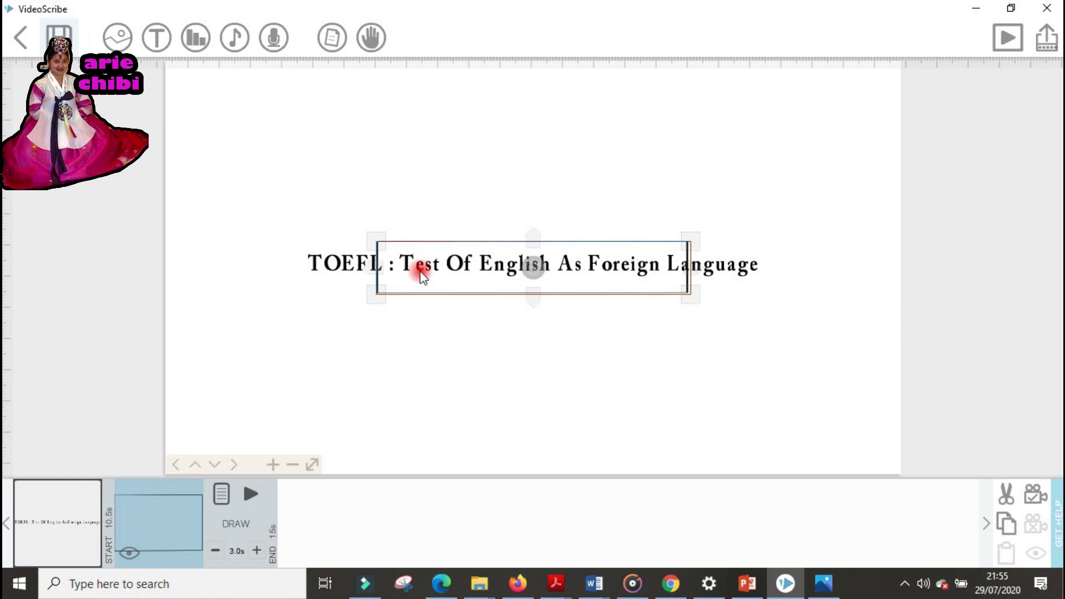
{"action": "left_click_drag", "start_coordinate": [379, 273], "coordinate": [293, 269]}
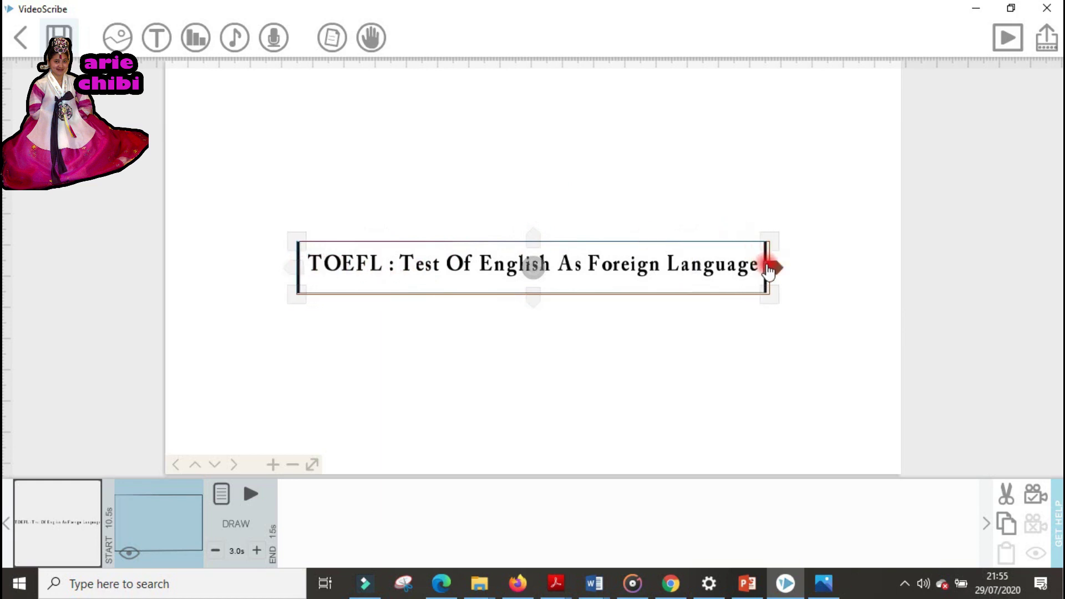
{"action": "left_click", "coordinate": [769, 364]}
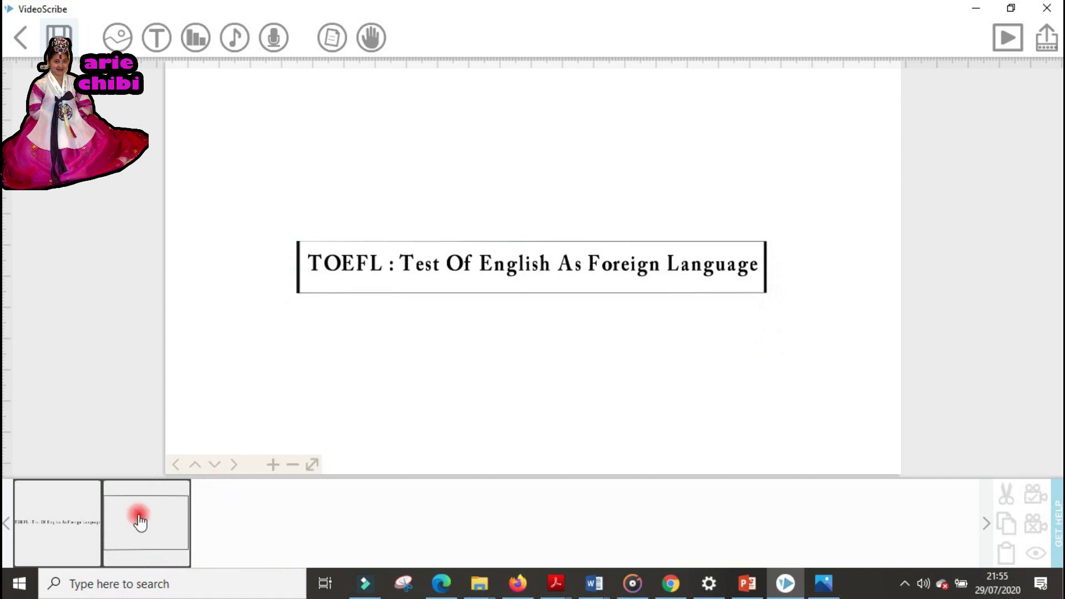
Move the rectangle ahead of the title text in the timeline and preview the scribe from the start.
{"action": "left_click", "coordinate": [108, 519]}
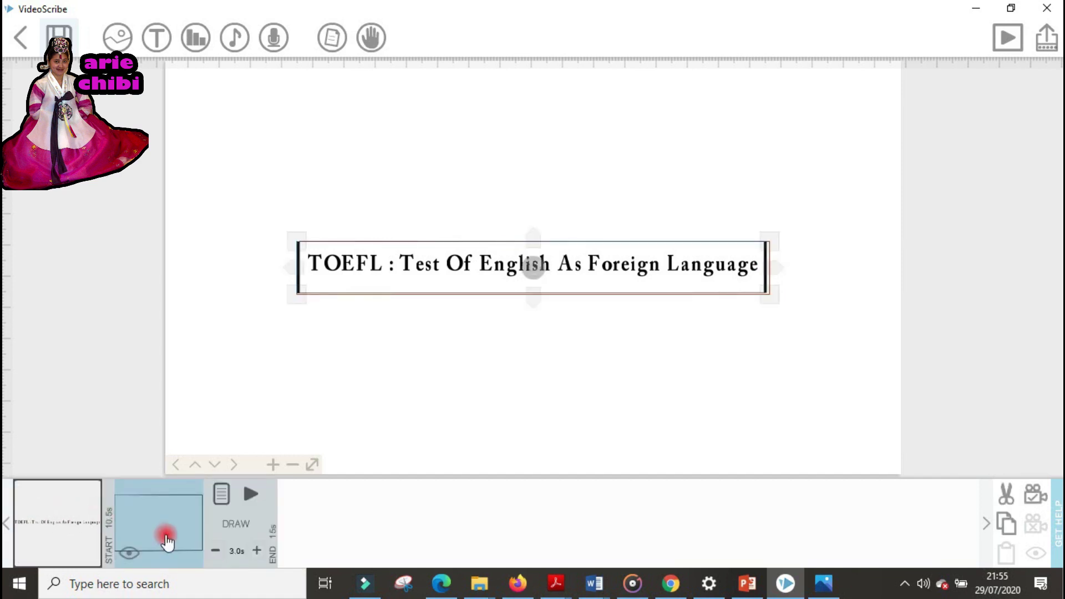
{"action": "left_click_drag", "start_coordinate": [168, 541], "coordinate": [73, 537]}
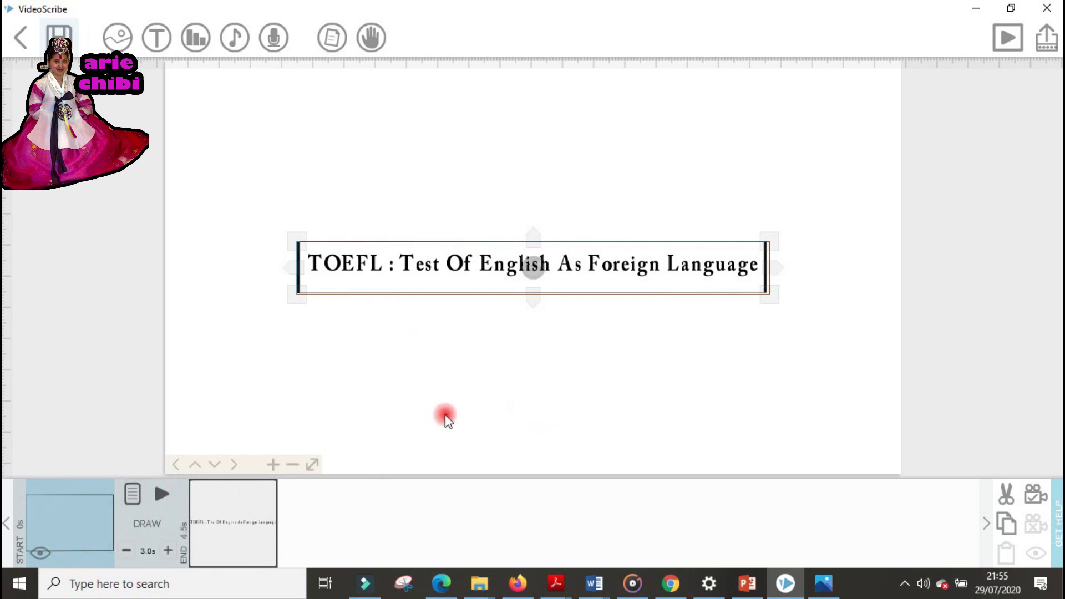
{"action": "left_click", "coordinate": [1006, 37]}
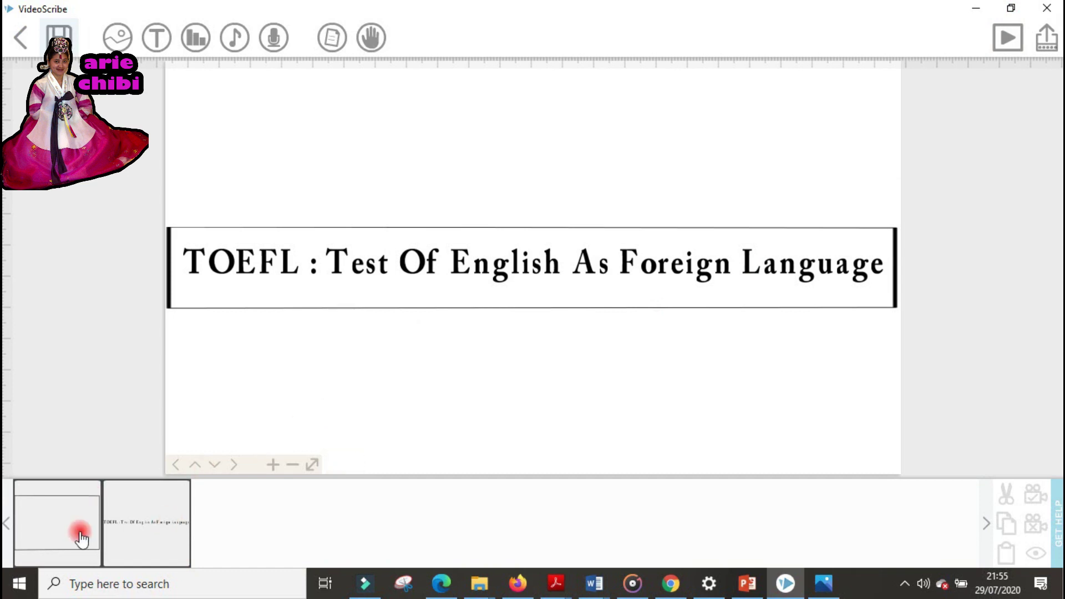
Add a second rectangle outline from the recently used images and place it below the framed title.
{"action": "left_click", "coordinate": [118, 38]}
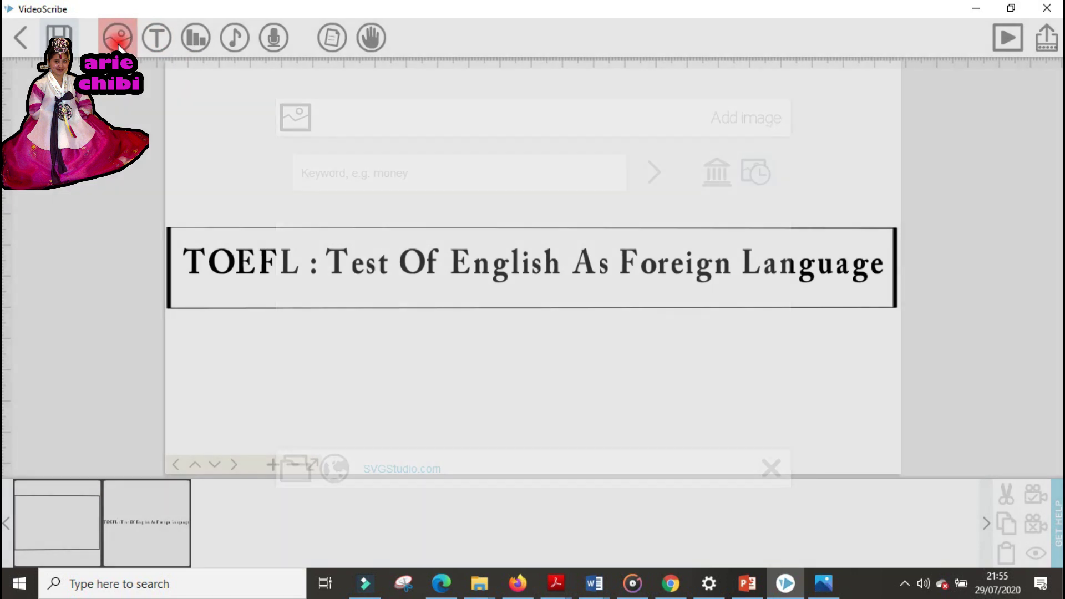
{"action": "left_click", "coordinate": [338, 242]}
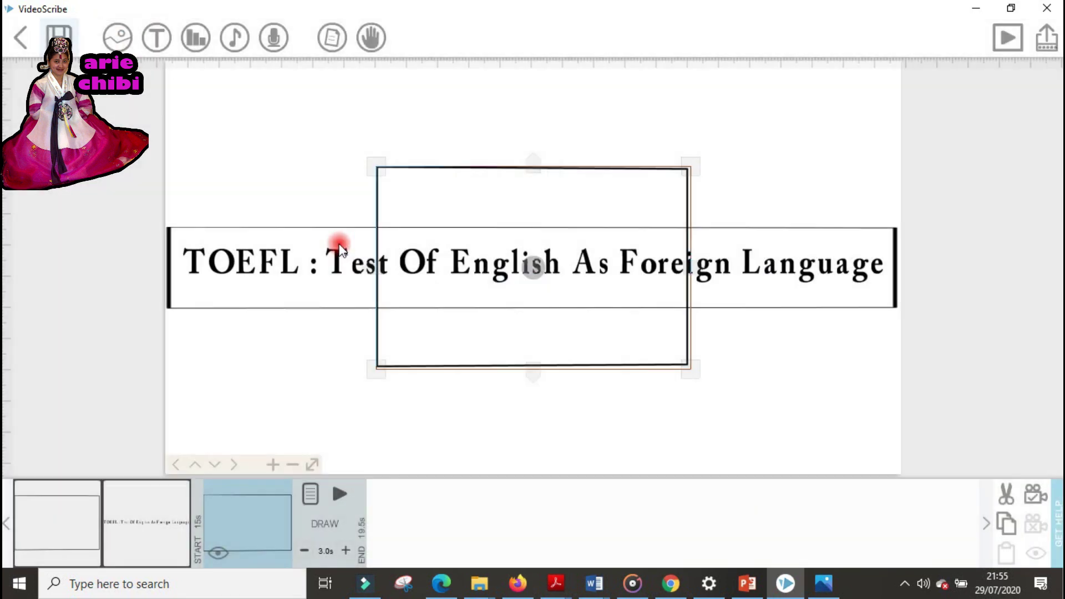
{"action": "left_click_drag", "start_coordinate": [511, 344], "coordinate": [332, 408]}
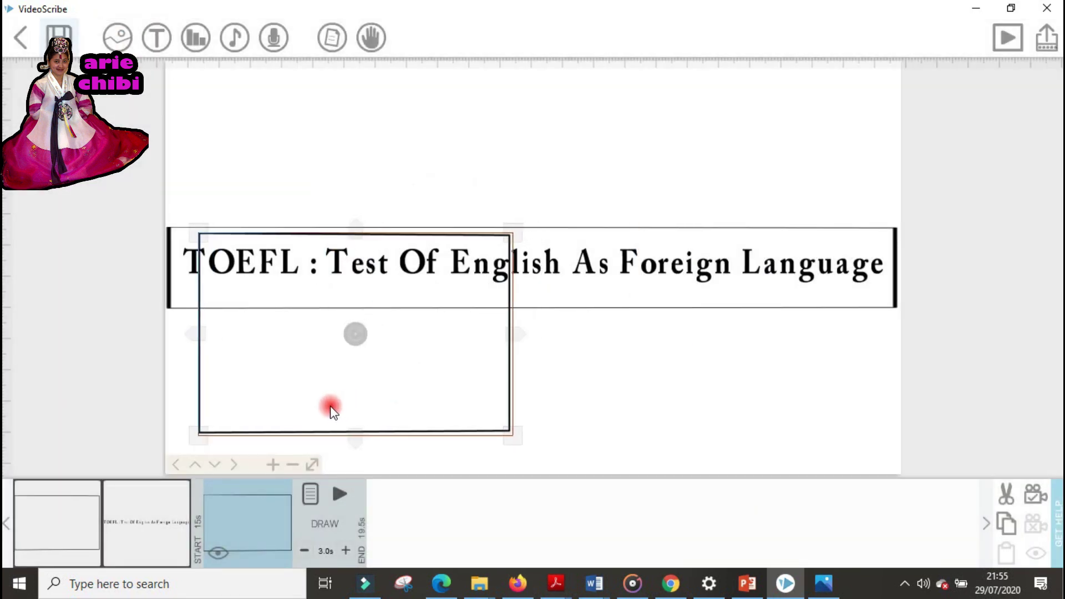
{"action": "left_click", "coordinate": [293, 465]}
{"action": "left_click", "coordinate": [293, 465]}
{"action": "left_click", "coordinate": [293, 464]}
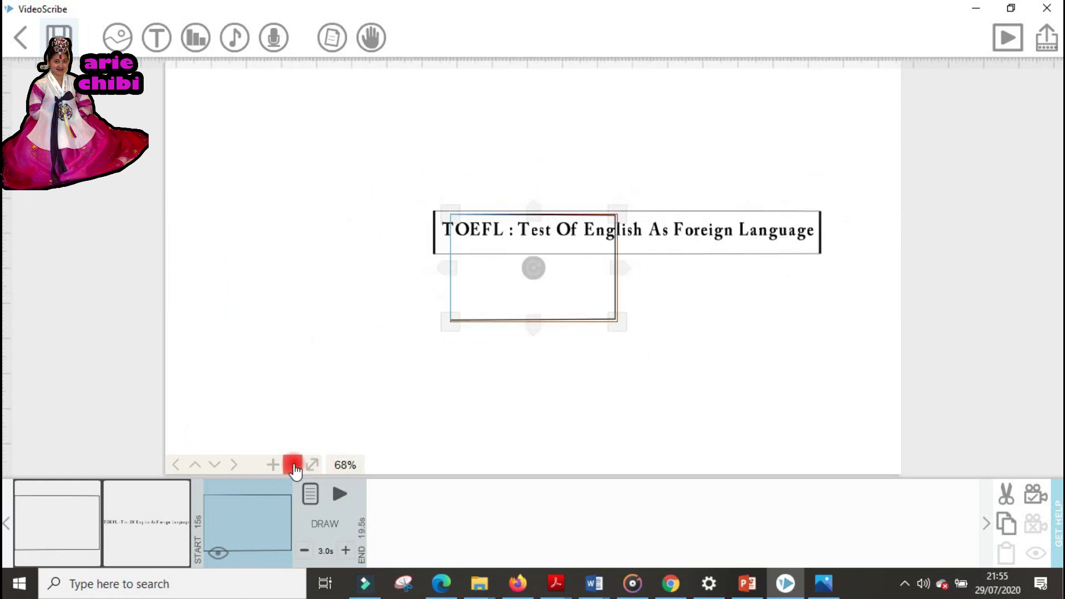
{"action": "left_click_drag", "start_coordinate": [497, 329], "coordinate": [484, 397]}
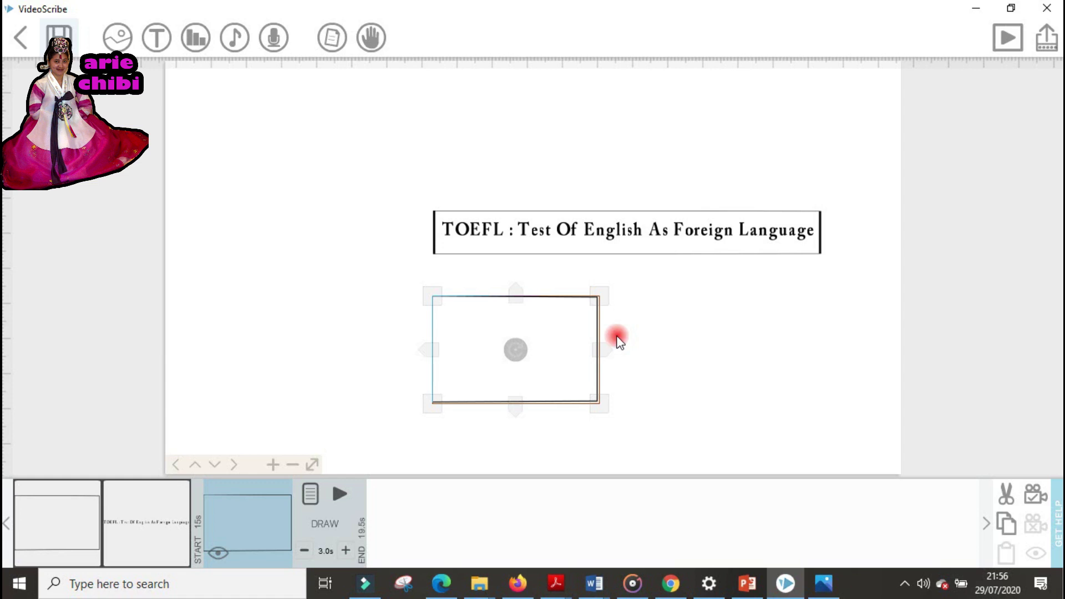
Widen and flatten the second rectangle into a title-height box, lining up its left edge with the title frame above.
{"action": "left_click_drag", "start_coordinate": [607, 358], "coordinate": [783, 350]}
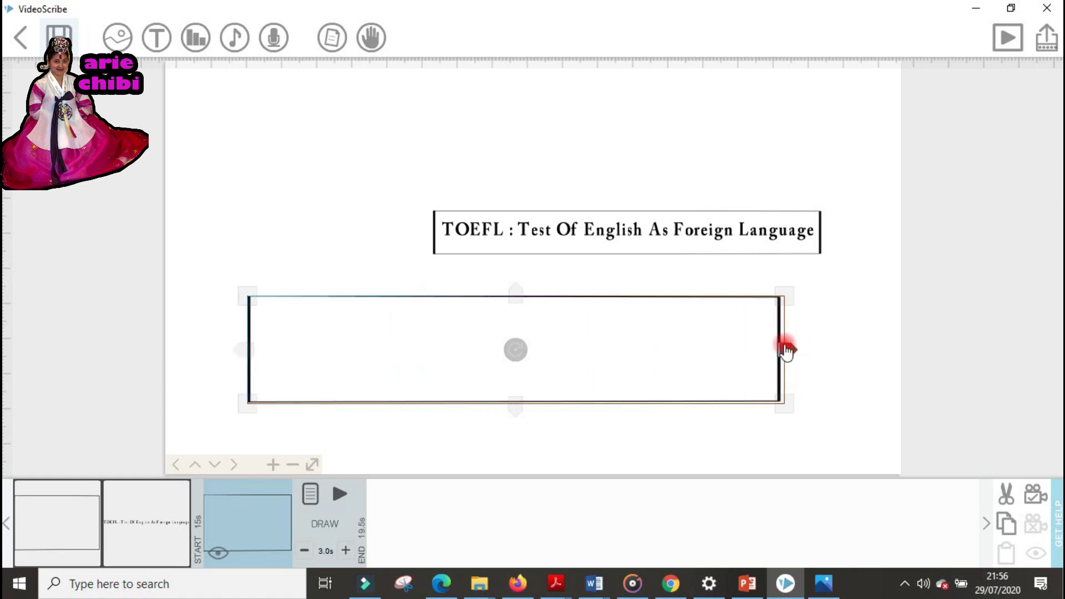
{"action": "left_click_drag", "start_coordinate": [645, 358], "coordinate": [731, 350]}
{"action": "left_click_drag", "start_coordinate": [856, 355], "coordinate": [769, 365]}
{"action": "left_click_drag", "start_coordinate": [681, 363], "coordinate": [689, 360]}
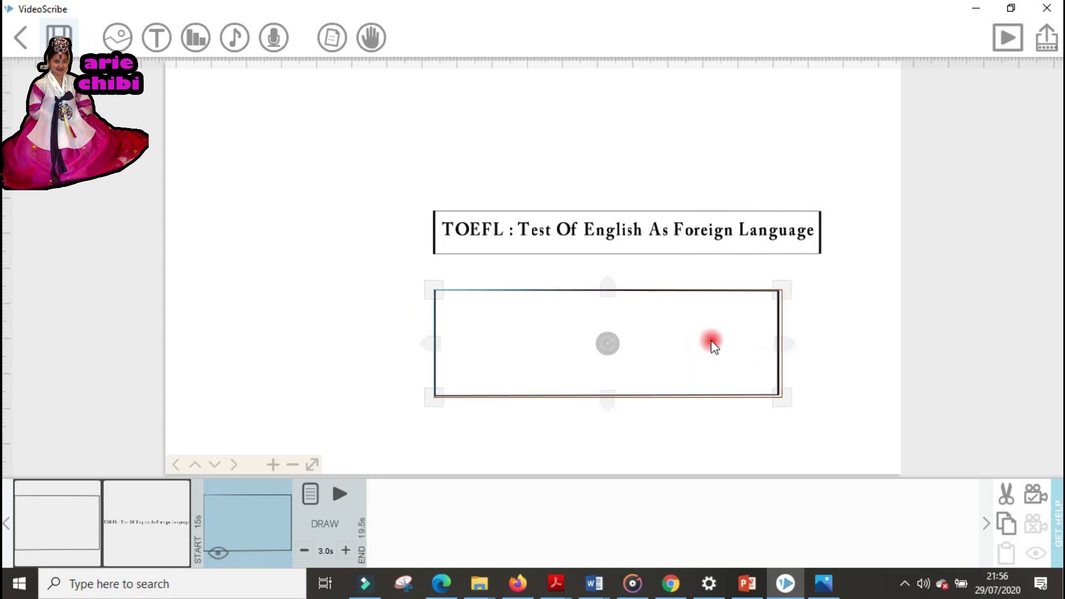
{"action": "left_click_drag", "start_coordinate": [609, 288], "coordinate": [614, 318]}
{"action": "left_click_drag", "start_coordinate": [708, 345], "coordinate": [703, 316]}
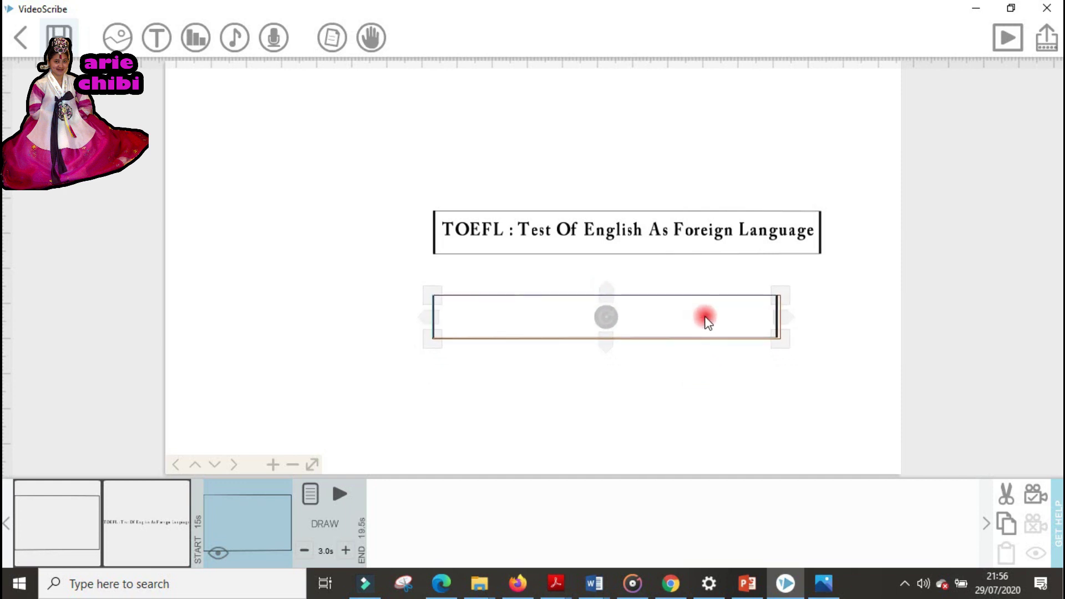
{"action": "left_click", "coordinate": [646, 382]}
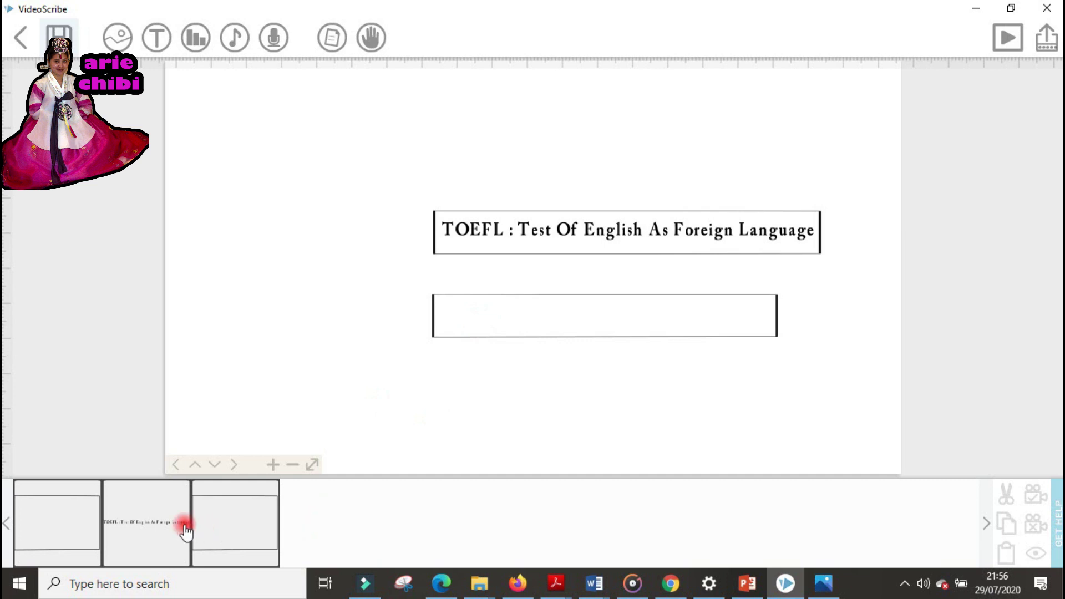
Duplicate the TOEFL title text and place the copy inside the empty second frame.
{"action": "left_click", "coordinate": [168, 527]}
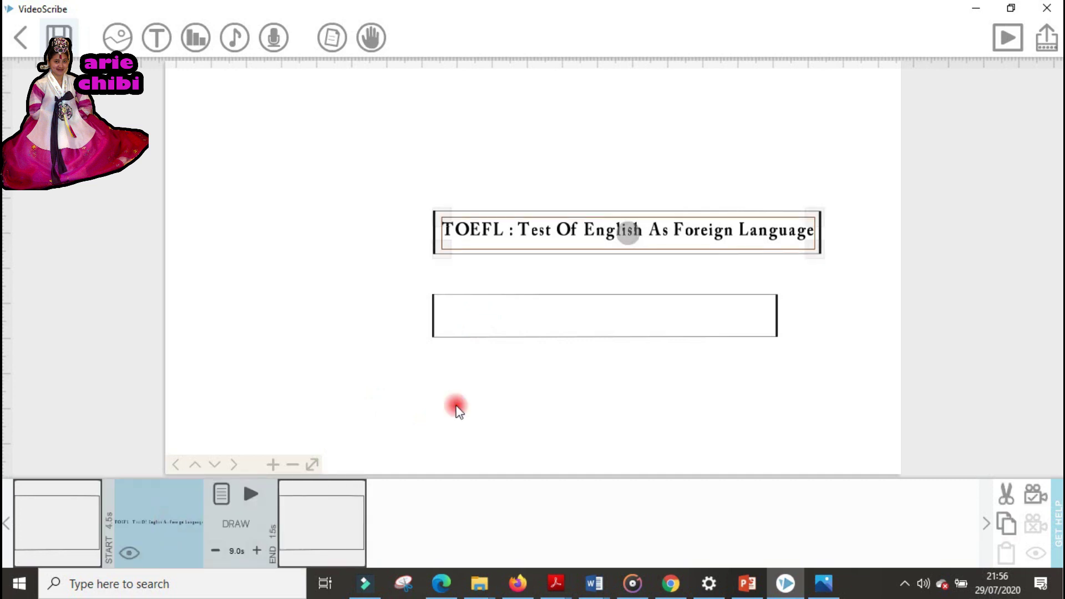
{"action": "left_click", "coordinate": [1006, 524]}
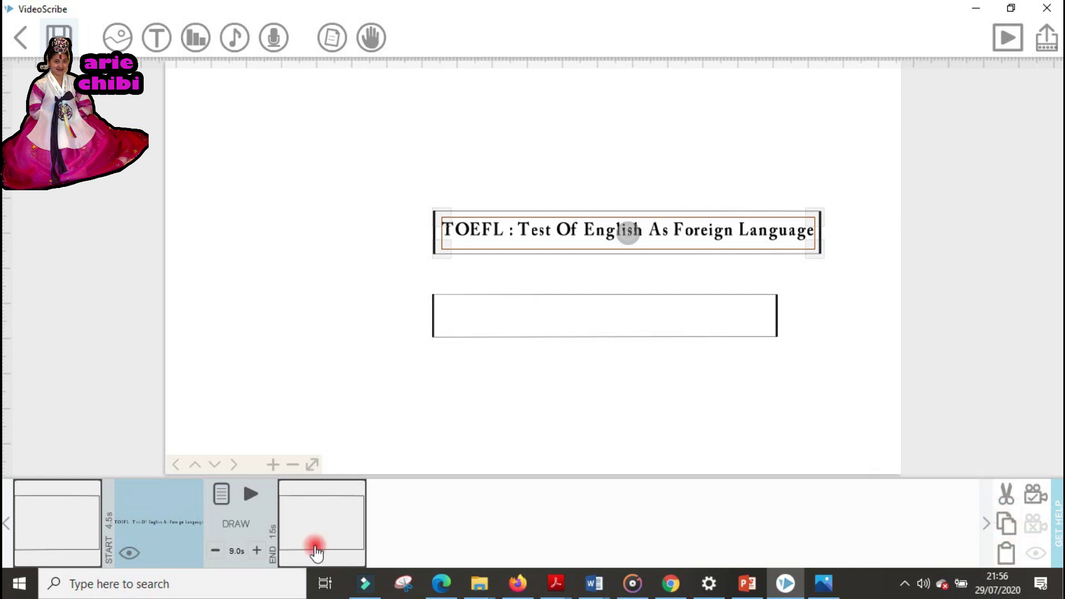
{"action": "mouse_move", "coordinate": [756, 233]}
{"action": "left_mouse_down"}
{"action": "mouse_move", "coordinate": [756, 258]}
{"action": "mouse_move", "coordinate": [761, 231]}
{"action": "mouse_move", "coordinate": [759, 240]}
{"action": "left_mouse_up"}
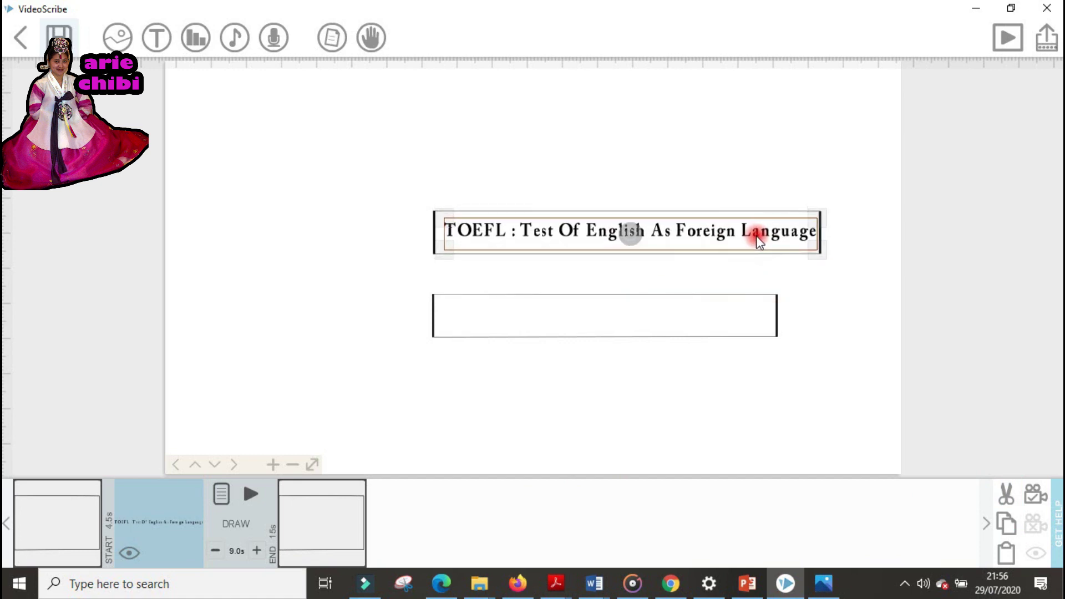
{"action": "left_click", "coordinate": [1006, 552]}
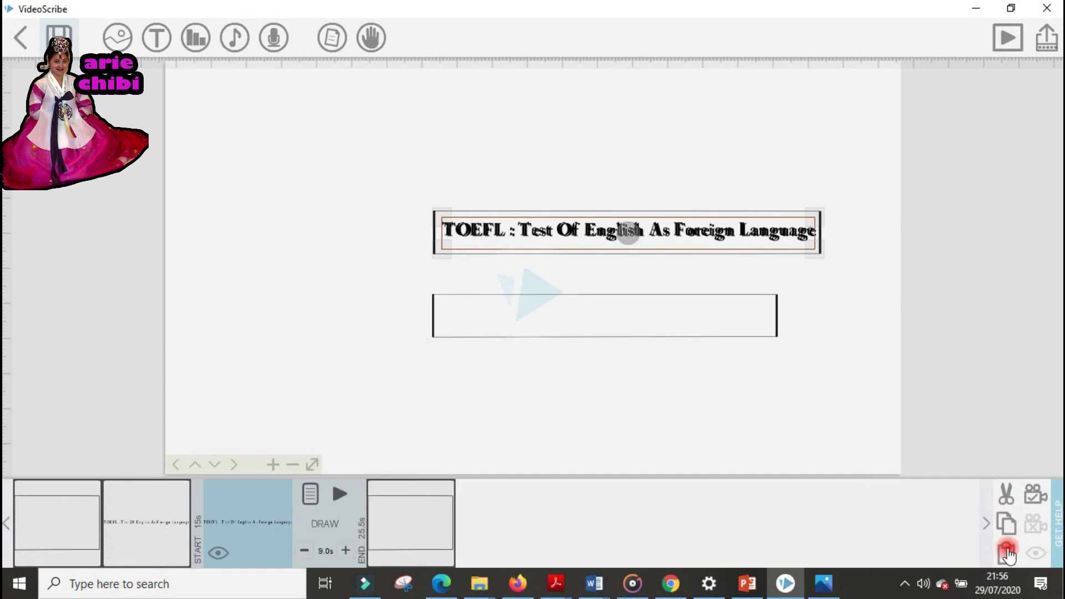
{"action": "left_click", "coordinate": [698, 243]}
{"action": "mouse_move", "coordinate": [699, 248]}
{"action": "left_mouse_down"}
{"action": "mouse_move", "coordinate": [688, 290]}
{"action": "mouse_move", "coordinate": [699, 335]}
{"action": "mouse_move", "coordinate": [695, 326]}
{"action": "left_mouse_up"}
Reorder the timeline so the copied title text comes after the second rectangle.
{"action": "left_click", "coordinate": [335, 494]}
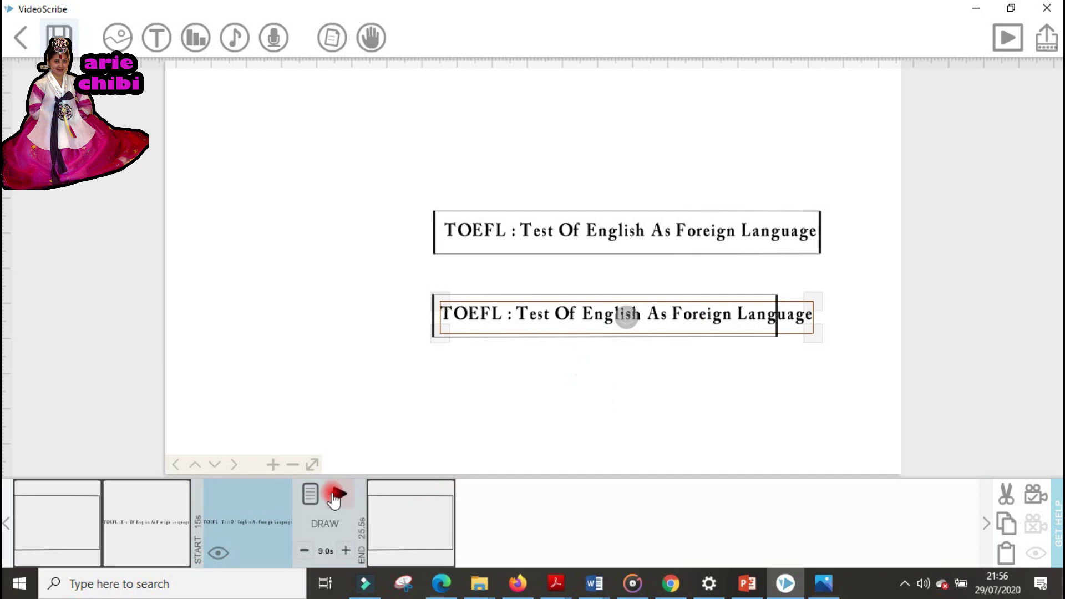
{"action": "left_click", "coordinate": [264, 520]}
{"action": "left_click_drag", "start_coordinate": [266, 522], "coordinate": [442, 527]}
{"action": "left_click", "coordinate": [310, 493]}
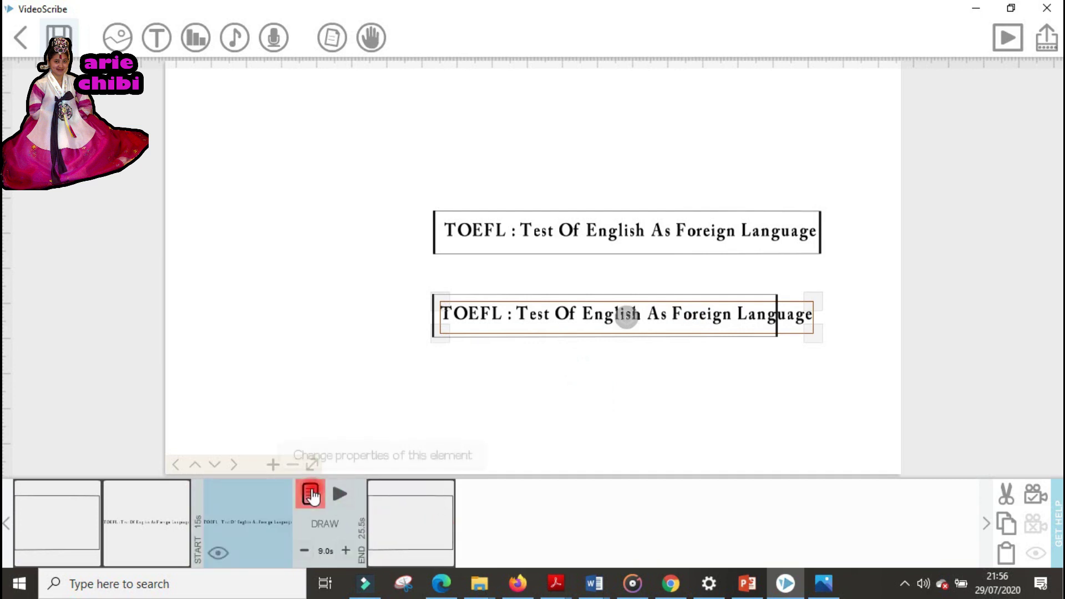
{"action": "left_click_drag", "start_coordinate": [261, 501], "coordinate": [228, 528]}
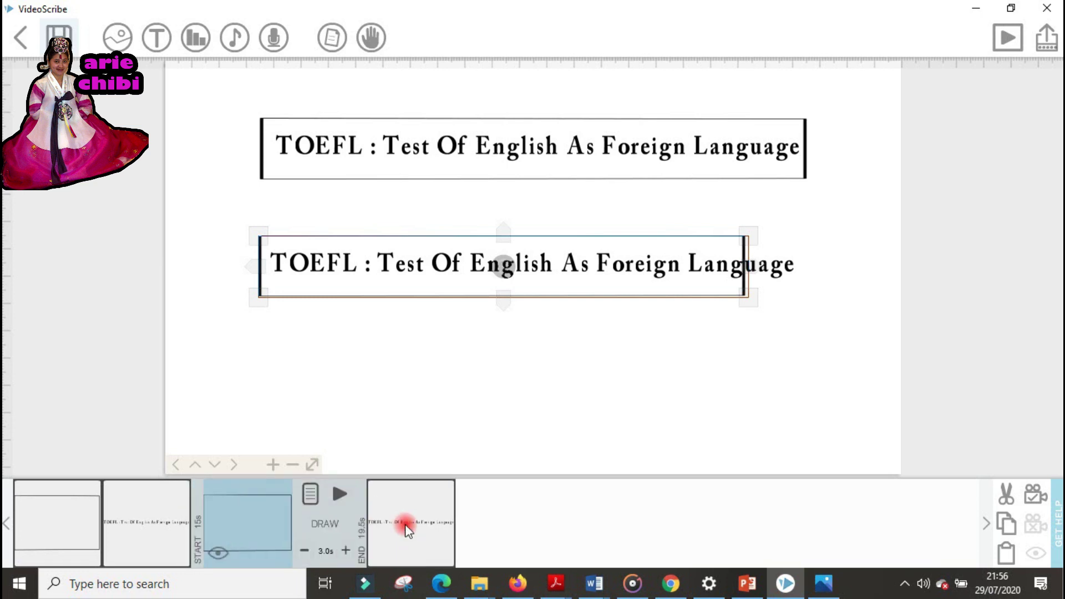
Replace the wording of the copied text with "IELTS : International English Language Testing System".
{"action": "left_click", "coordinate": [405, 524]}
{"action": "left_click", "coordinate": [399, 492]}
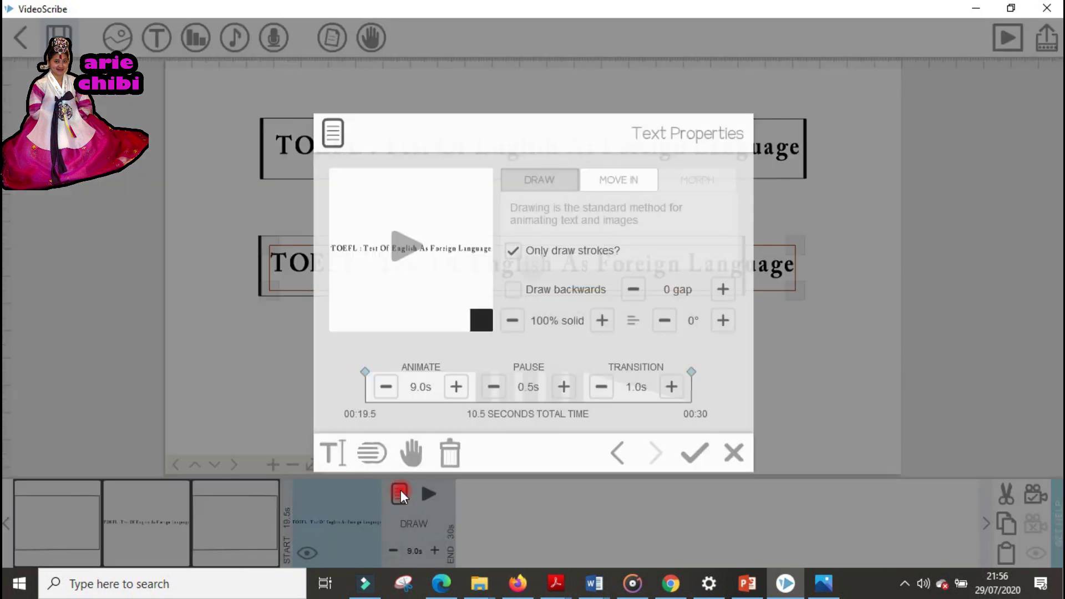
{"action": "left_click", "coordinate": [326, 461]}
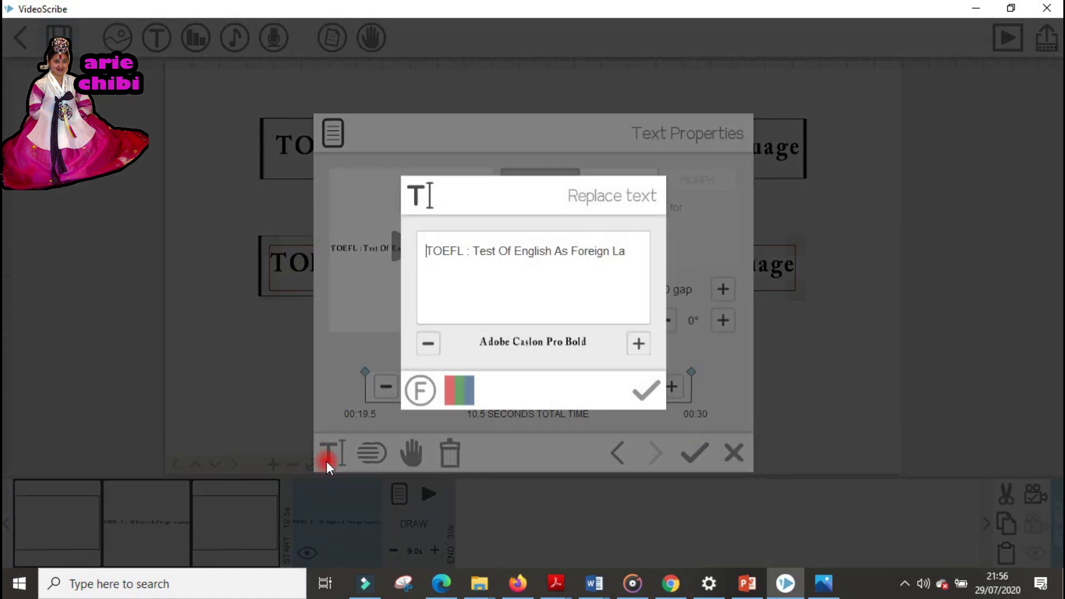
{"action": "left_click", "coordinate": [446, 245]}
{"action": "left_click", "coordinate": [428, 247]}
{"action": "key", "text": "Delete"}
{"action": "key", "text": "Delete"}
{"action": "key", "text": "Delete"}
{"action": "key", "text": "Delete"}
{"action": "key", "text": "Delete"}
{"action": "key", "text": "Delete"}
{"action": "key", "text": "Delete"}
{"action": "key", "text": "Delete"}
{"action": "left_click_drag", "start_coordinate": [428, 247], "coordinate": [635, 266]}
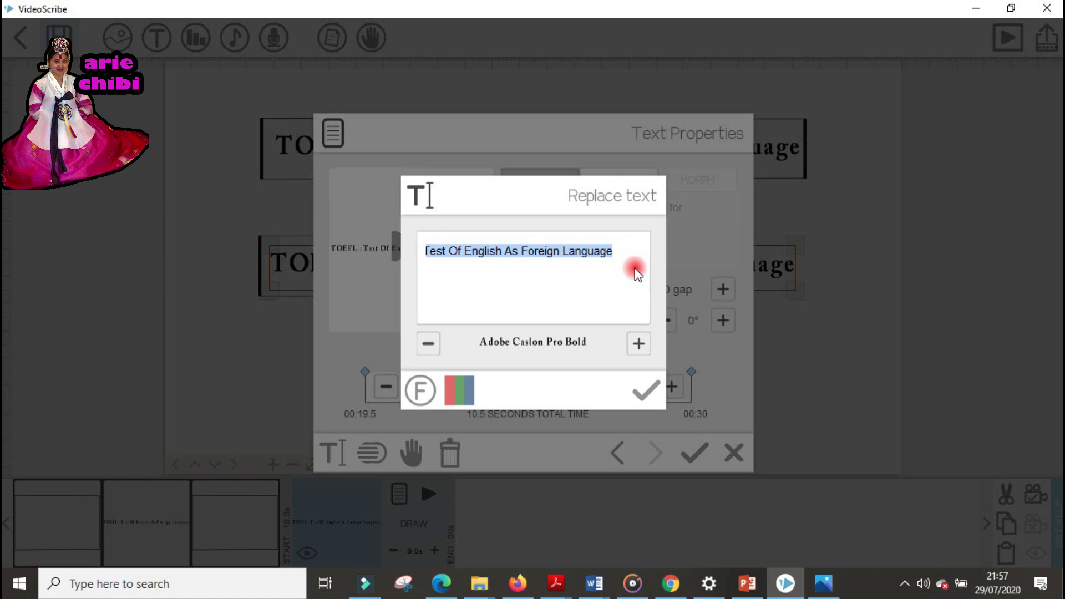
{"action": "type", "text": "TIE"}
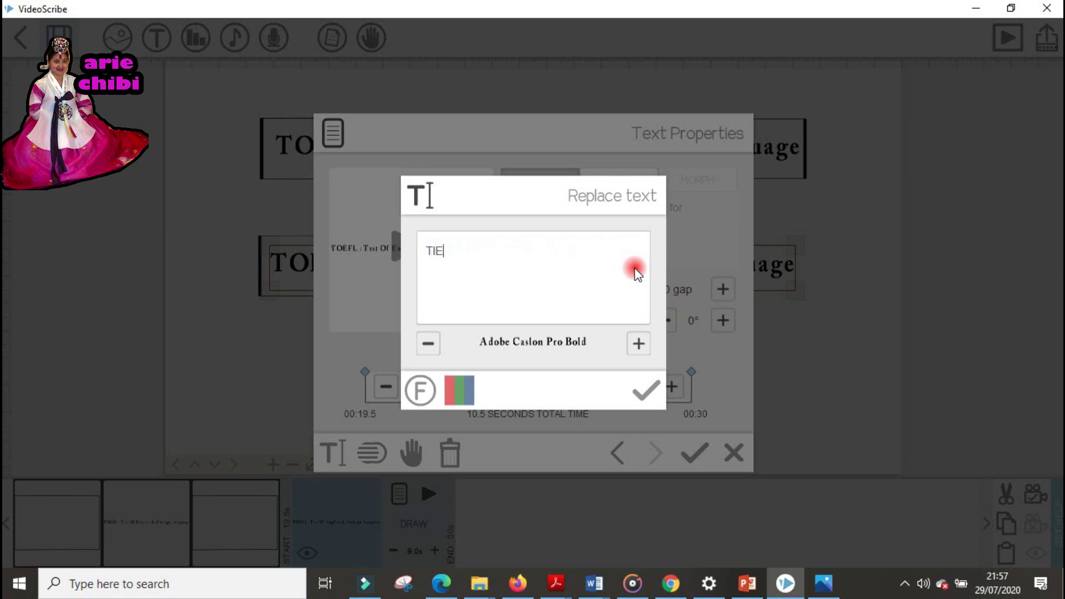
{"action": "key", "text": "BackSpace"}
{"action": "key", "text": "BackSpace"}
{"action": "key", "text": "BackSpace"}
{"action": "key", "text": "BackSpace"}
{"action": "key", "text": "BackSpace"}
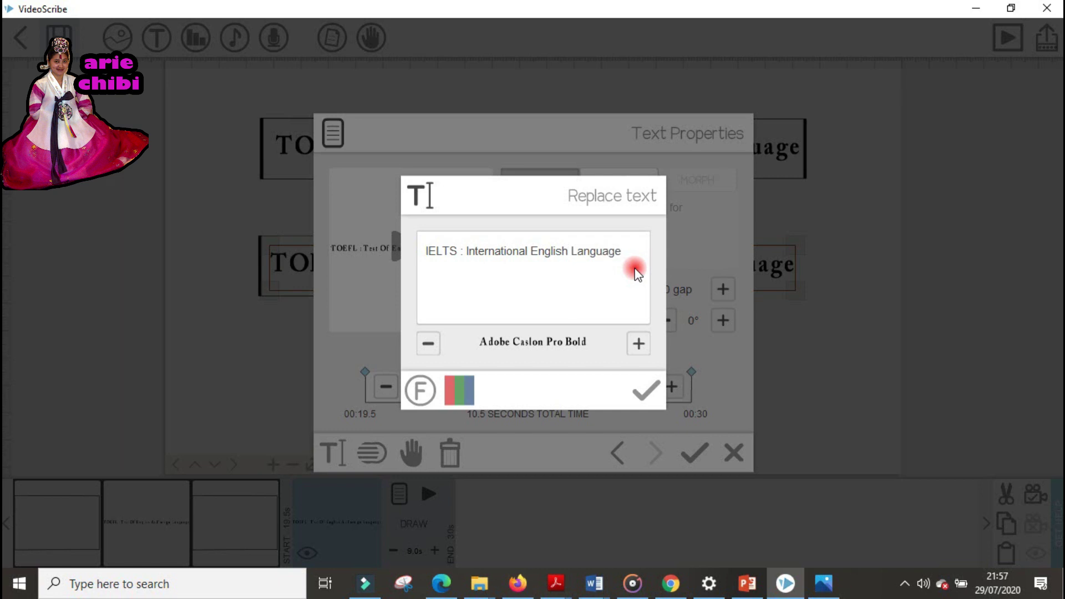
{"action": "type", "text": "Testin"}
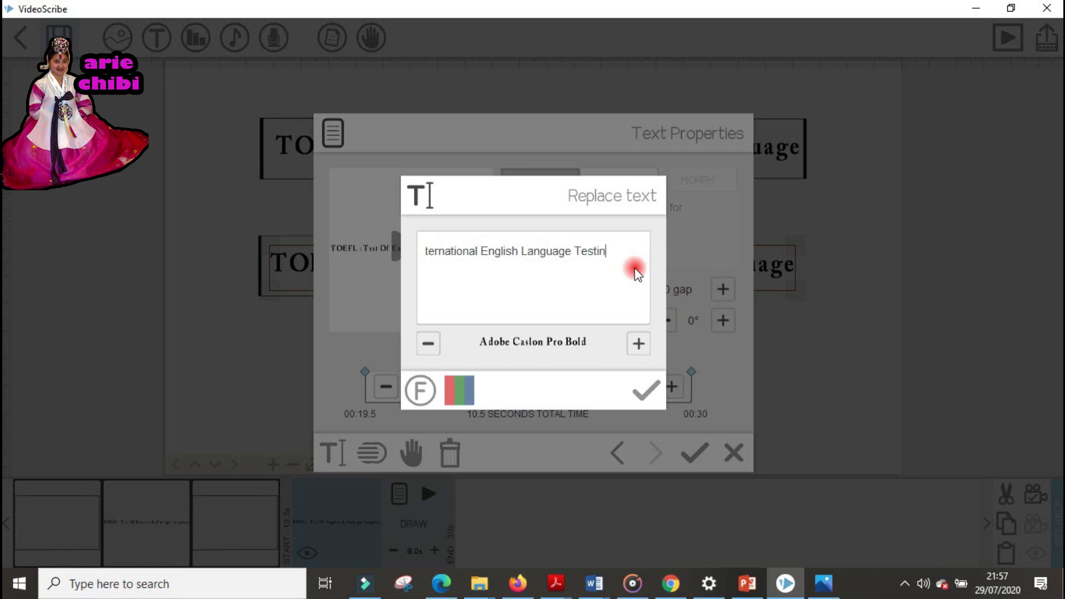
{"action": "type", "text": "g System"}
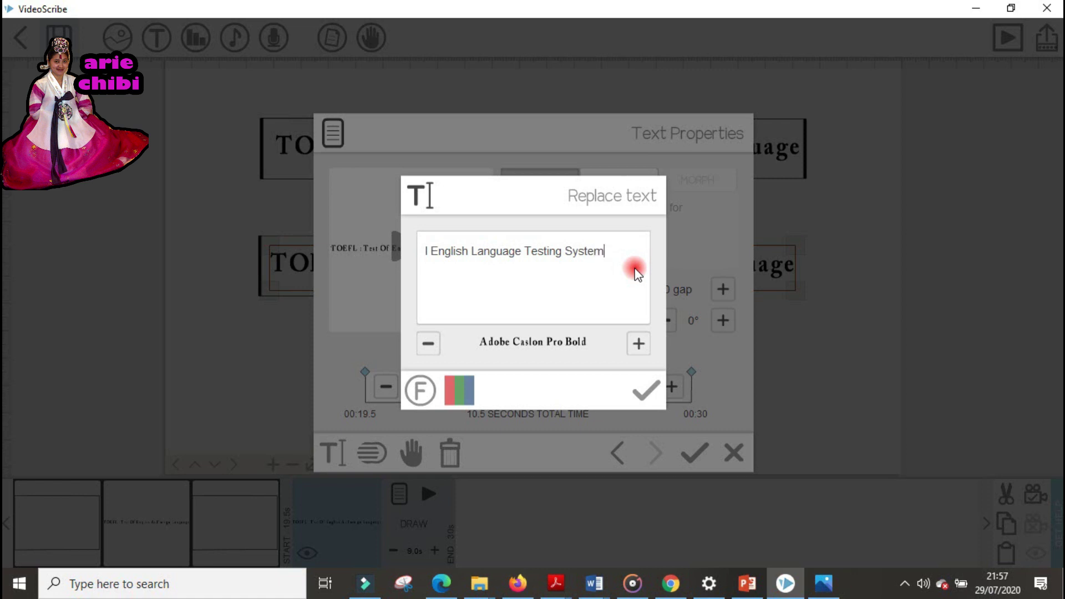
{"action": "left_click", "coordinate": [646, 390]}
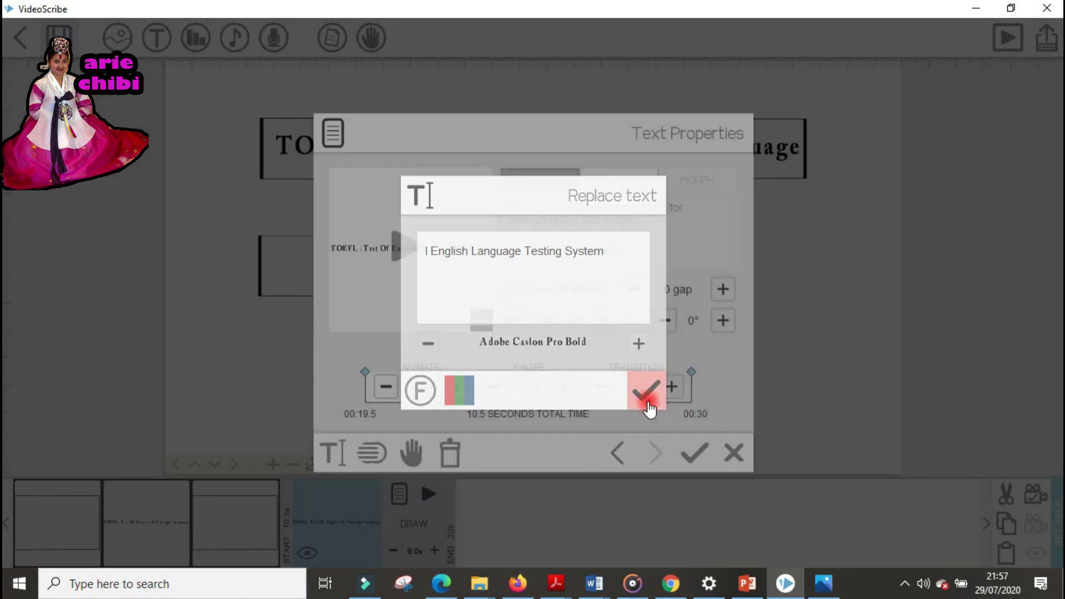
{"action": "left_click", "coordinate": [693, 453]}
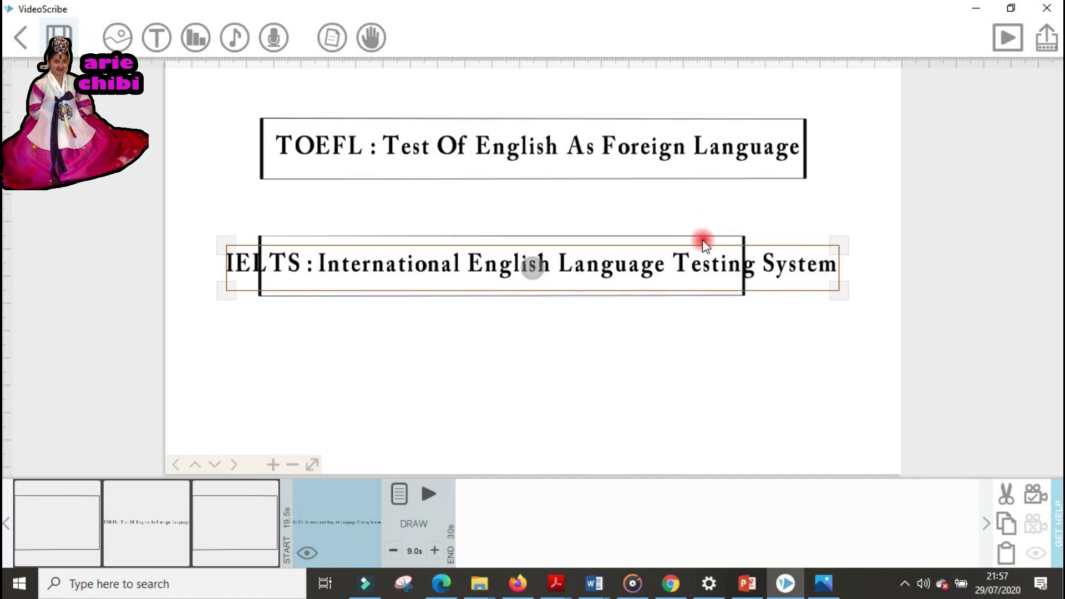
Widen the second rectangle to fit the full IELTS text and align its left edge with the TOEFL frame above.
{"action": "left_click", "coordinate": [262, 518]}
{"action": "left_click_drag", "start_coordinate": [742, 261], "coordinate": [865, 268]}
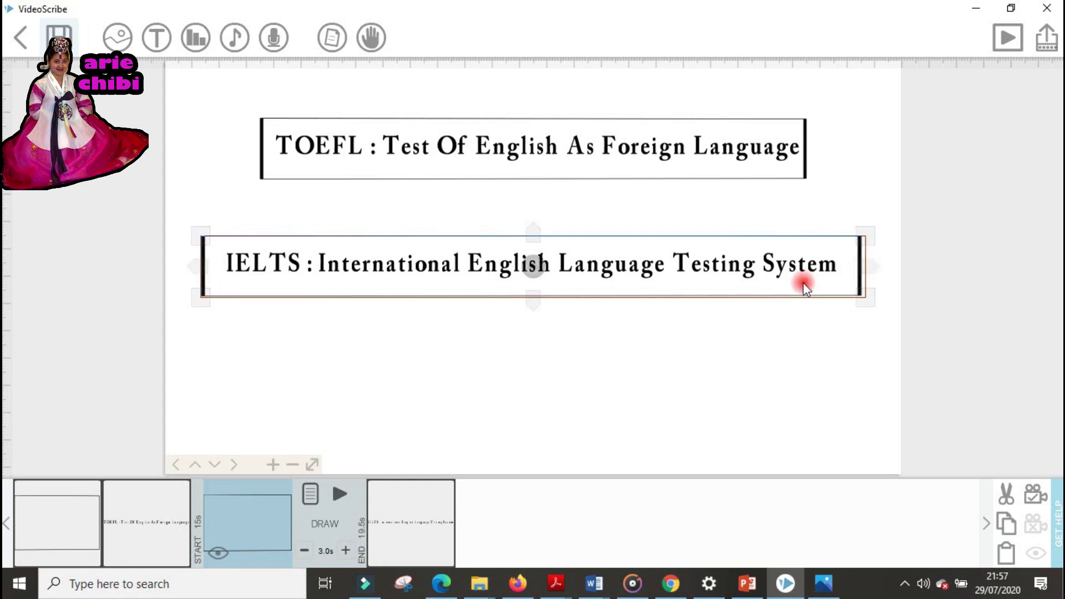
{"action": "left_click_drag", "start_coordinate": [429, 282], "coordinate": [493, 284]}
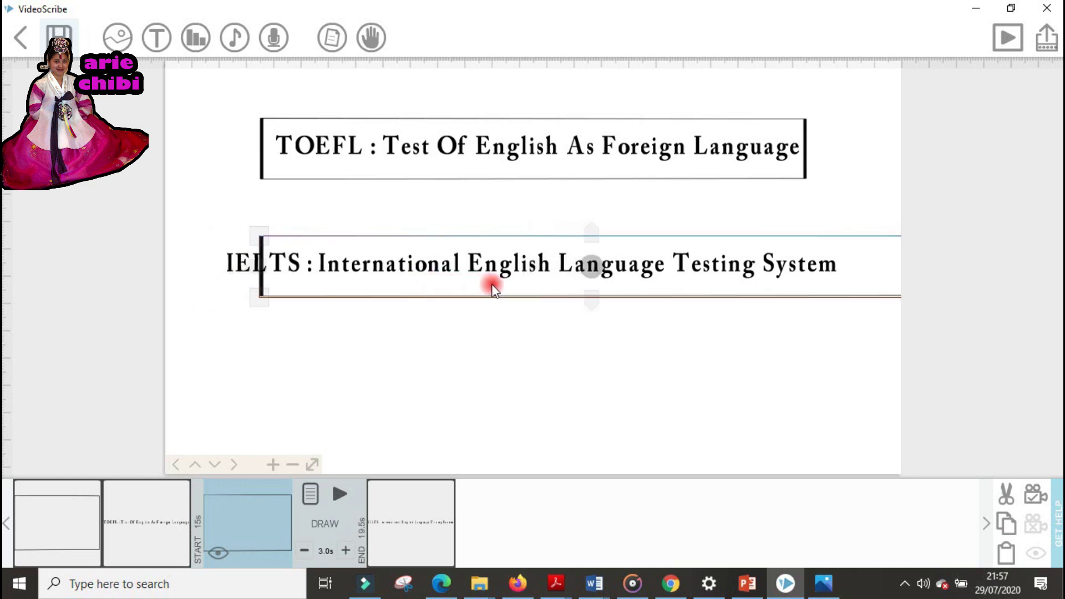
Move the IELTS text fully inside its widened frame, just past the left edge.
{"action": "left_click", "coordinate": [246, 276]}
{"action": "left_click_drag", "start_coordinate": [245, 275], "coordinate": [297, 276]}
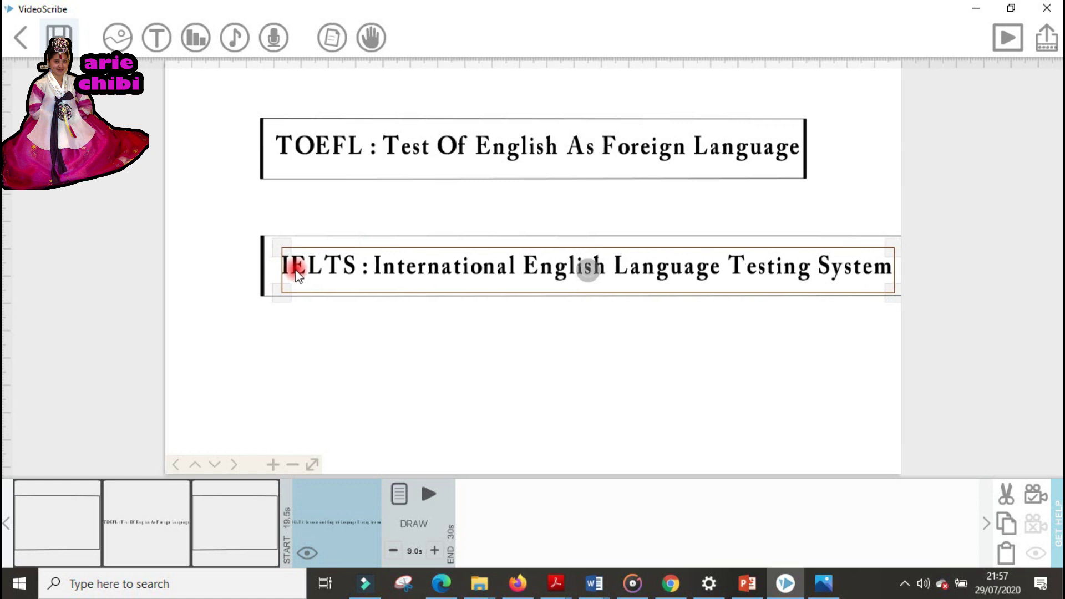
{"action": "left_click", "coordinate": [293, 464]}
{"action": "left_click", "coordinate": [292, 464]}
{"action": "left_click", "coordinate": [292, 464]}
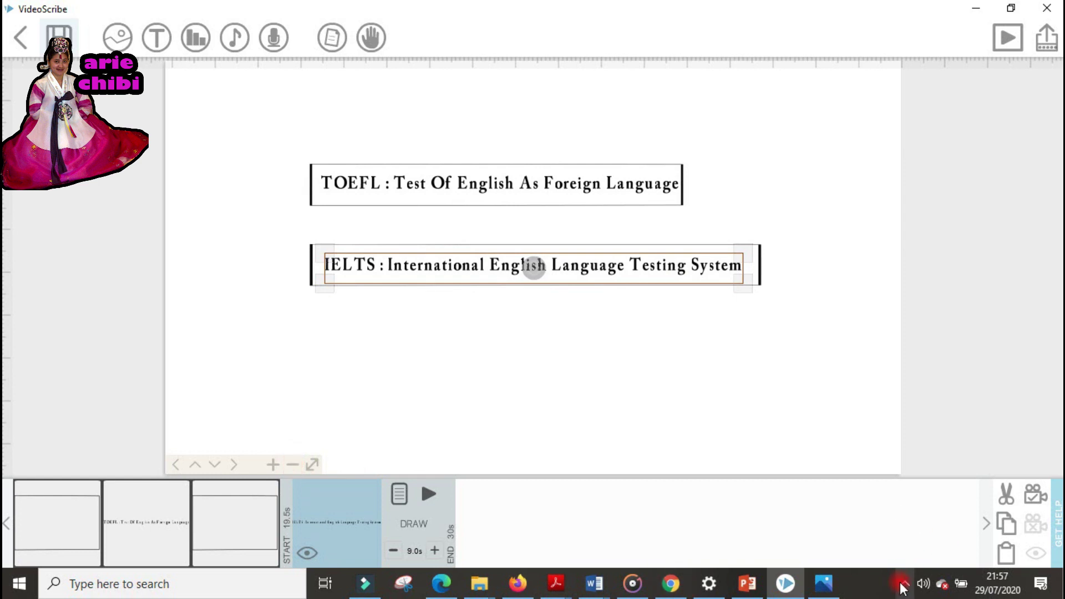
{"action": "left_click", "coordinate": [903, 585]}
{"action": "left_click", "coordinate": [906, 548]}
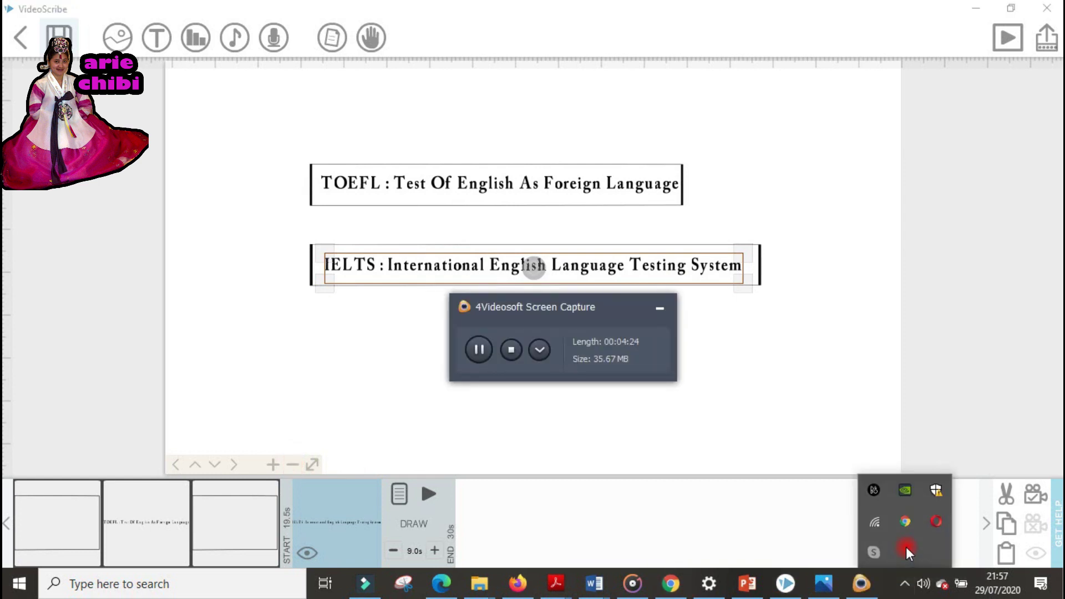
{"action": "left_click", "coordinate": [478, 355]}
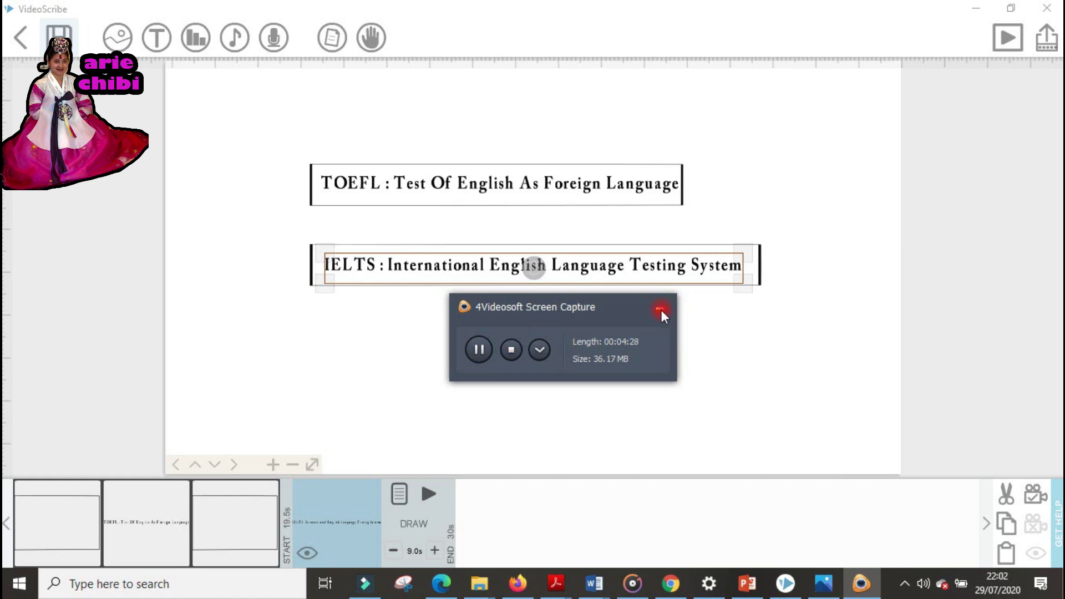
{"action": "left_click", "coordinate": [660, 308]}
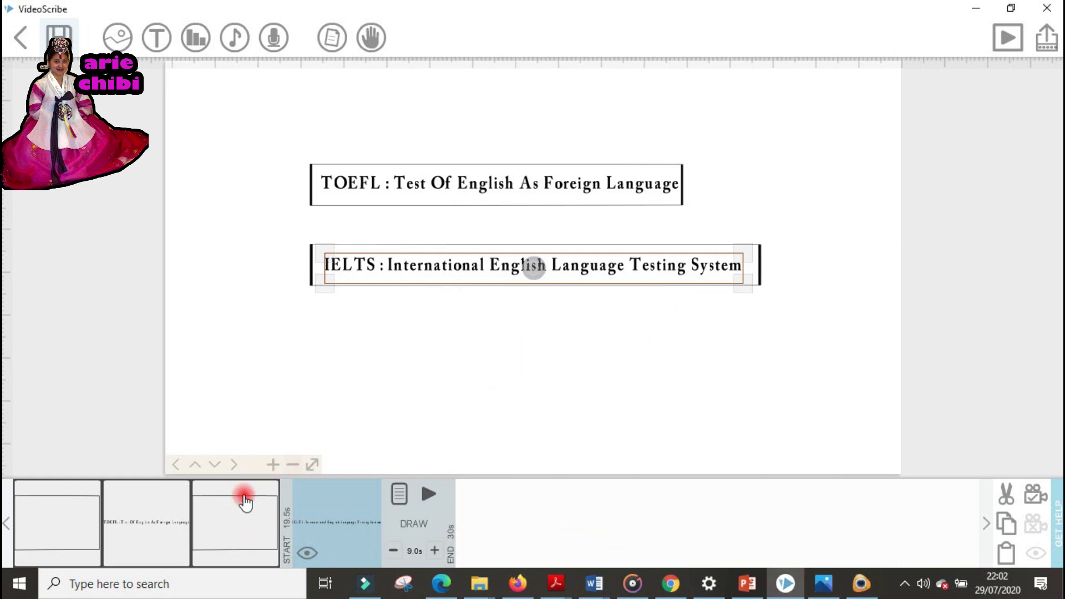
Duplicate the rectangle that frames the IELTS text.
{"action": "left_click", "coordinate": [238, 528]}
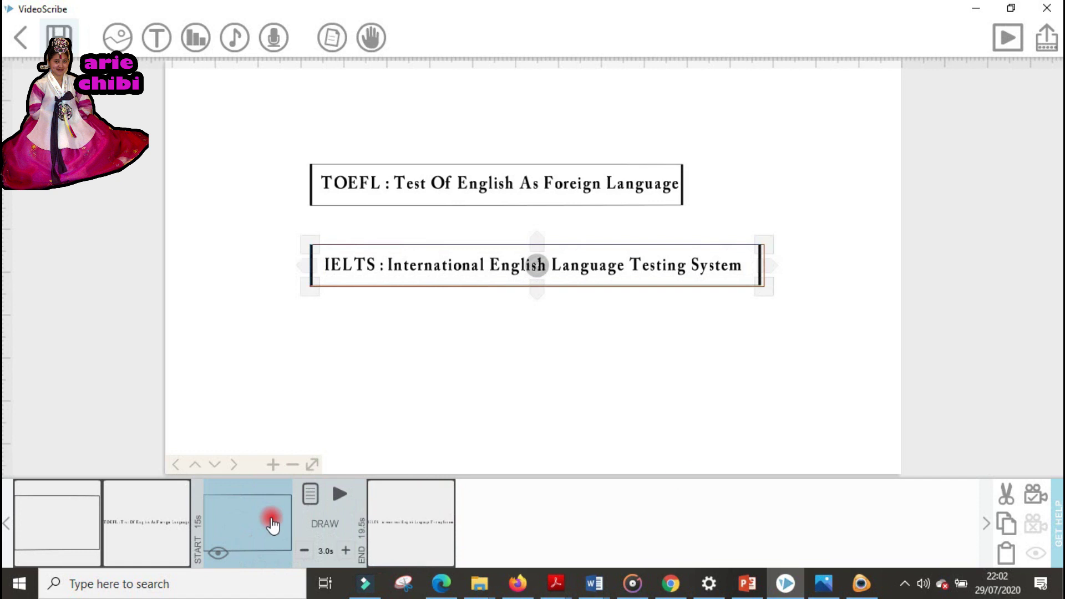
{"action": "left_click", "coordinate": [1006, 535]}
{"action": "left_click", "coordinate": [1005, 553]}
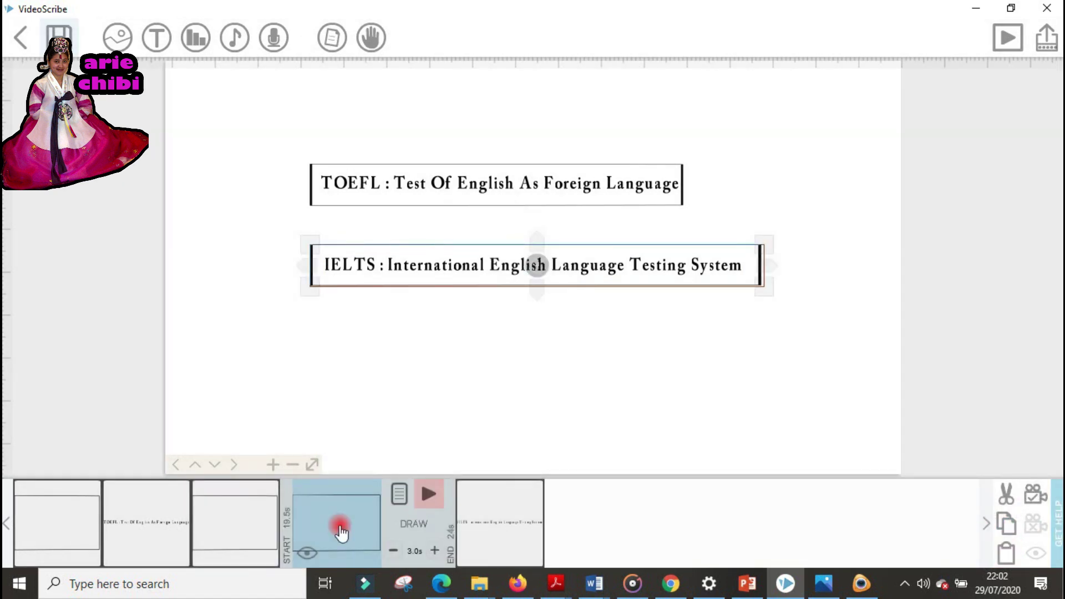
Put the duplicated rectangle after the IELTS text in the timeline and place it directly below the IELTS frame on the canvas.
{"action": "left_click", "coordinate": [478, 527]}
{"action": "left_click_drag", "start_coordinate": [479, 529], "coordinate": [554, 527]}
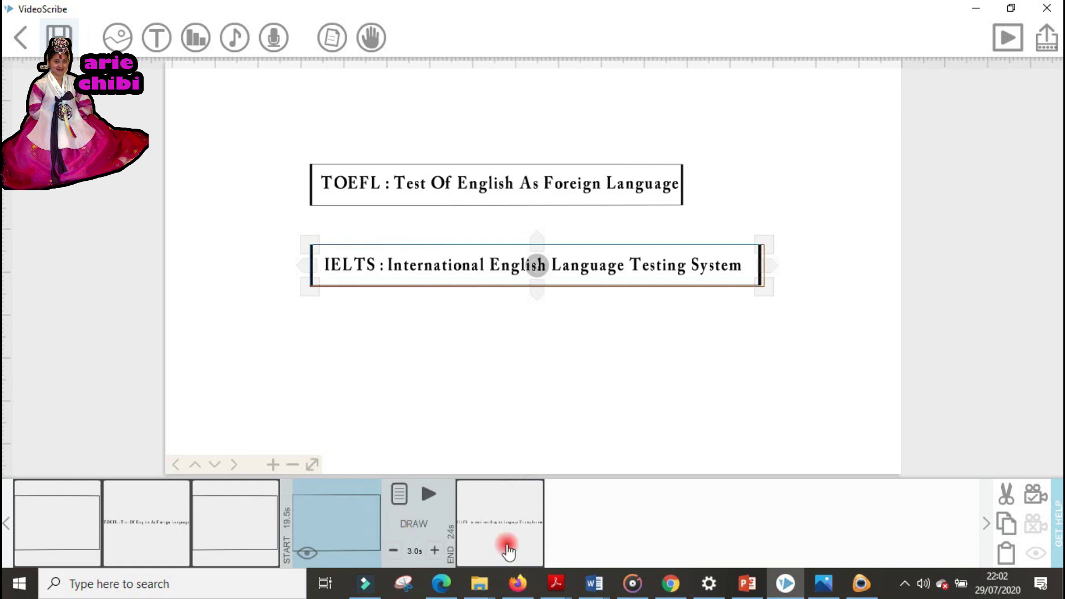
{"action": "left_click", "coordinate": [353, 538]}
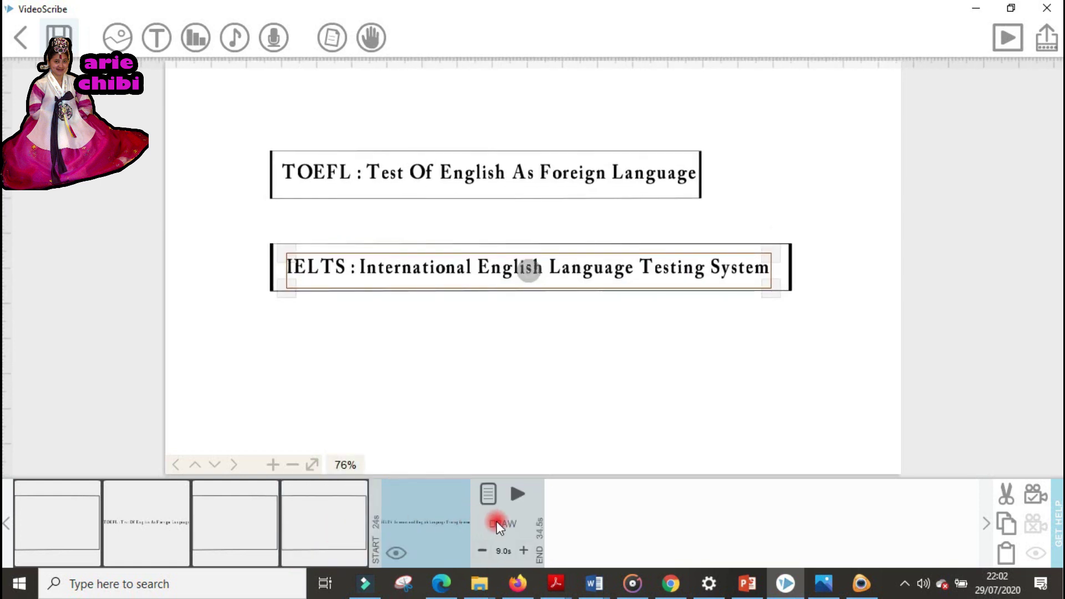
{"action": "key", "text": "Left"}
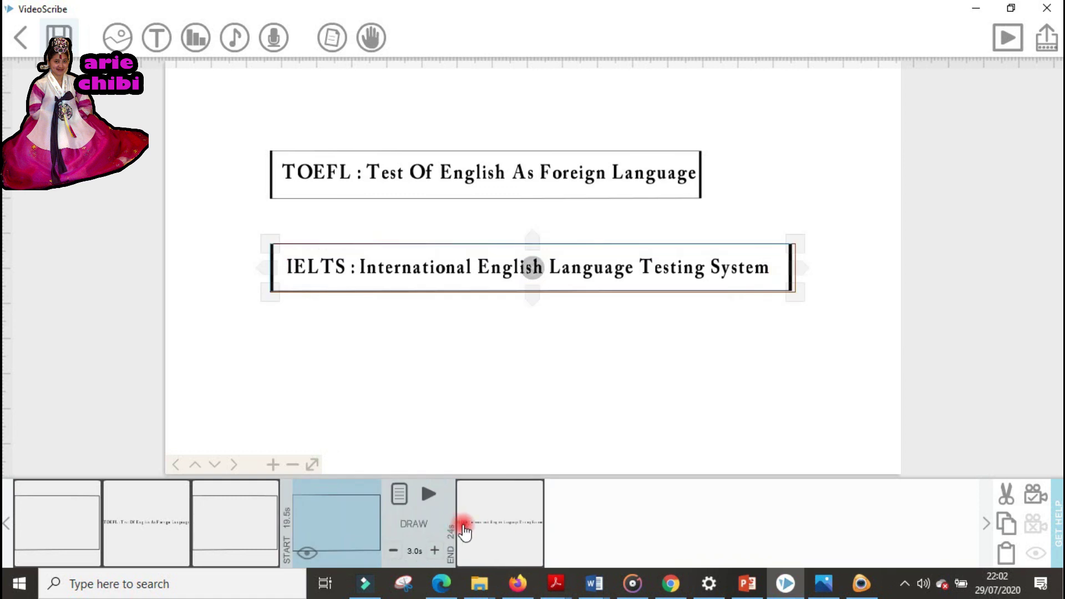
{"action": "key", "text": "Right"}
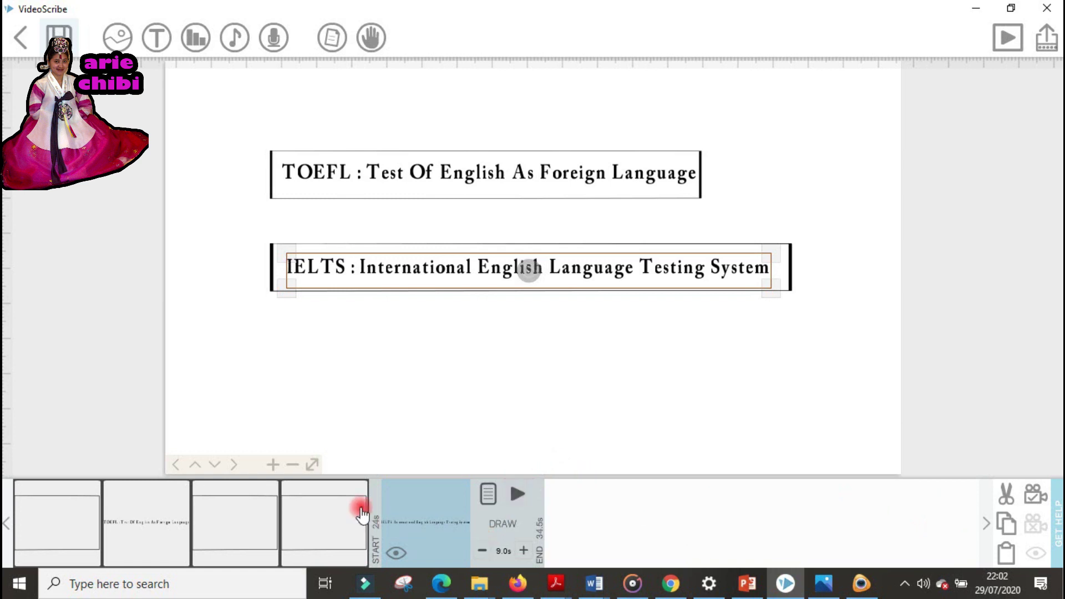
{"action": "left_click_drag", "start_coordinate": [409, 521], "coordinate": [326, 507]}
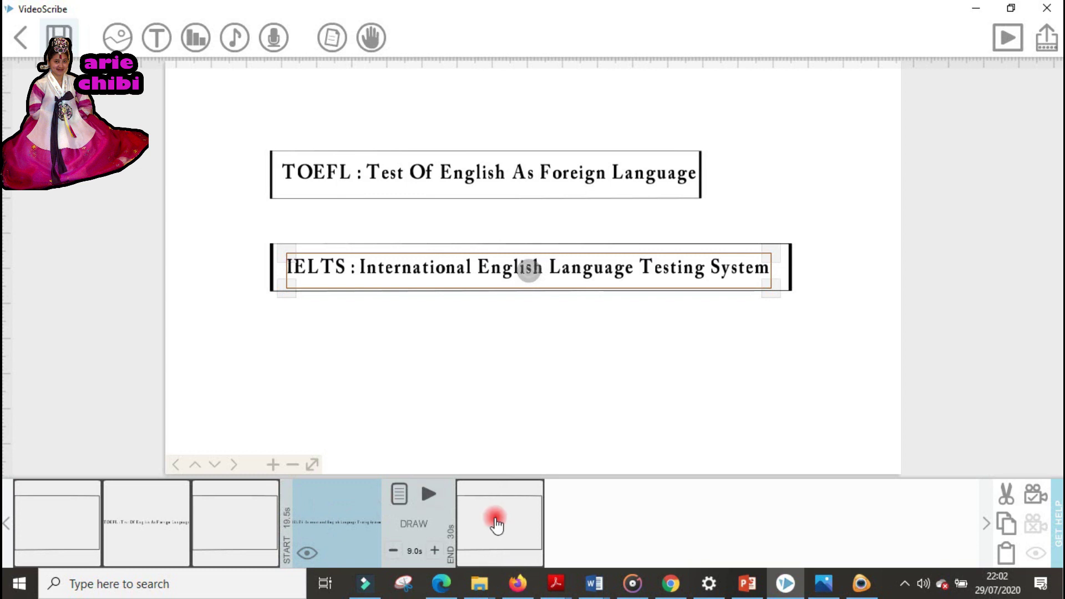
{"action": "left_click", "coordinate": [496, 524]}
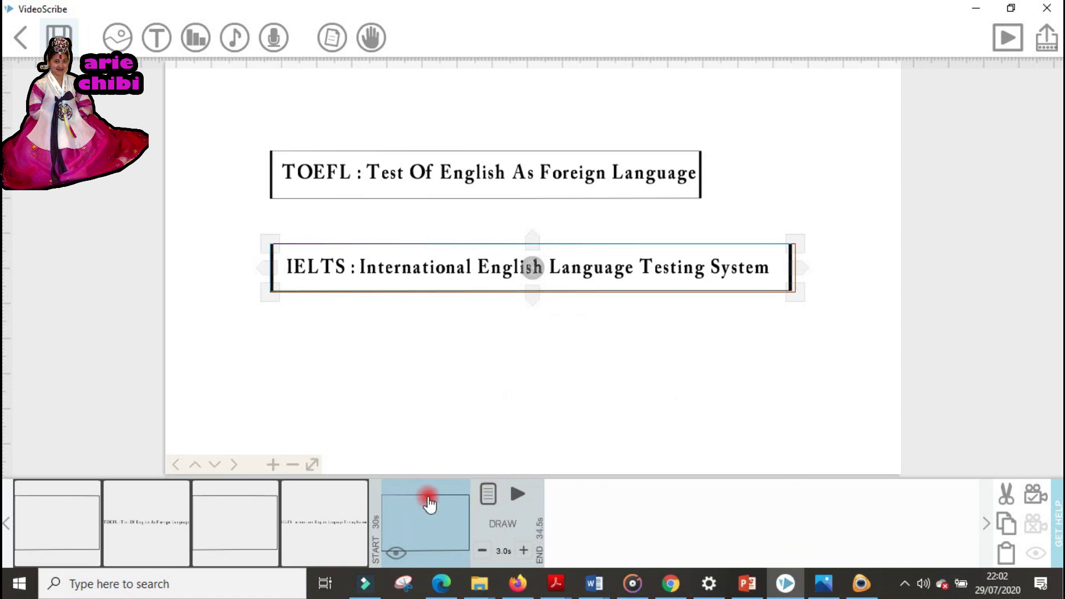
{"action": "left_click_drag", "start_coordinate": [486, 294], "coordinate": [487, 382]}
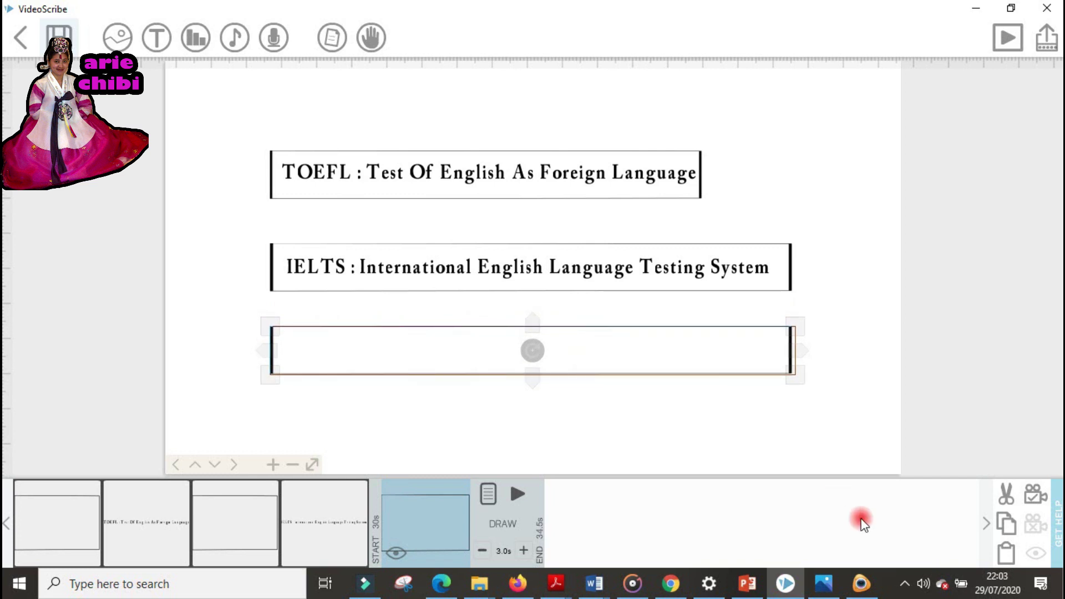
{"action": "left_click", "coordinate": [861, 584]}
{"action": "left_click", "coordinate": [490, 355]}
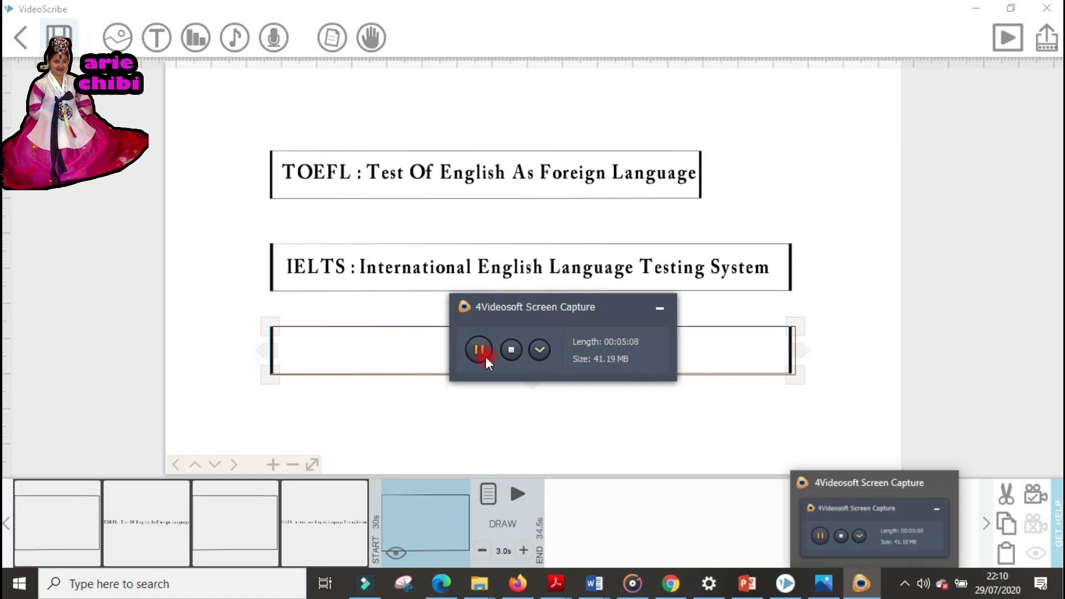
{"action": "left_click", "coordinate": [659, 307]}
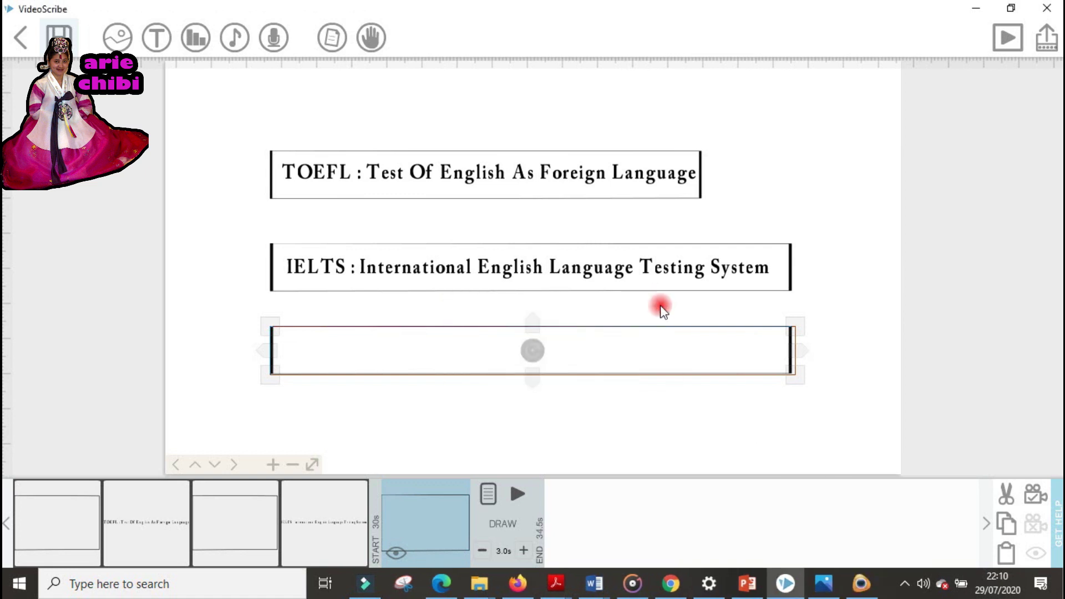
Duplicate the IELTS text.
{"action": "left_click", "coordinate": [358, 537]}
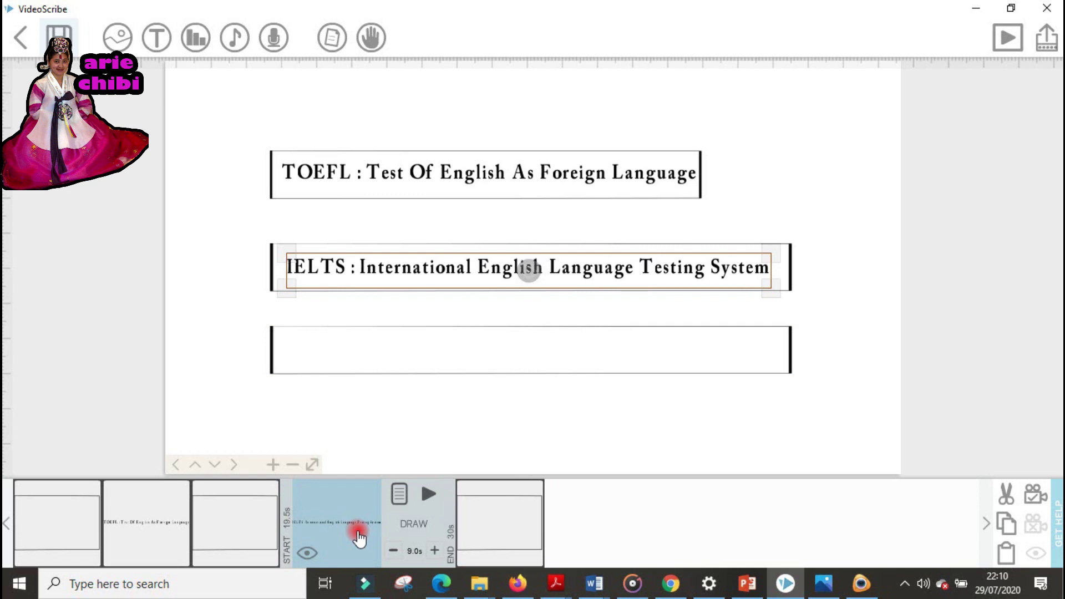
{"action": "left_click", "coordinate": [475, 533]}
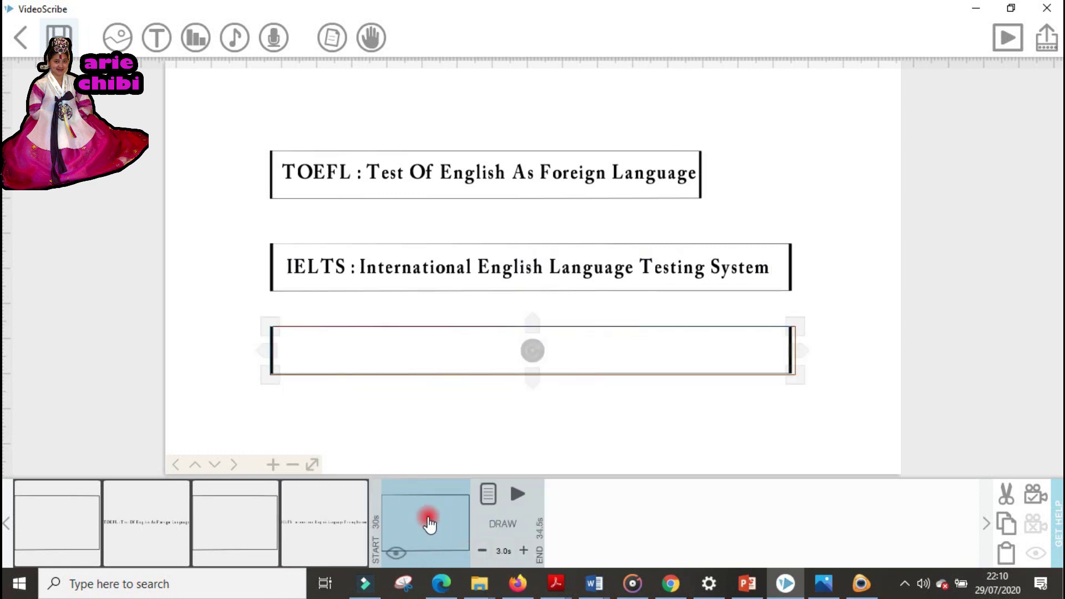
{"action": "left_click_drag", "start_coordinate": [430, 524], "coordinate": [342, 517]}
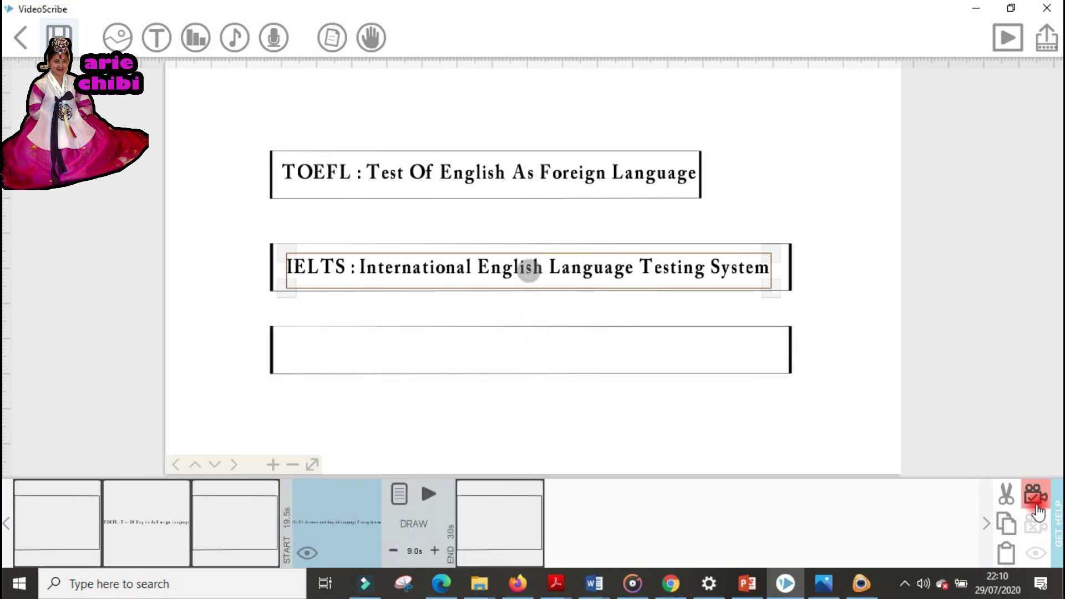
{"action": "left_click", "coordinate": [1012, 530]}
{"action": "left_click", "coordinate": [1005, 553]}
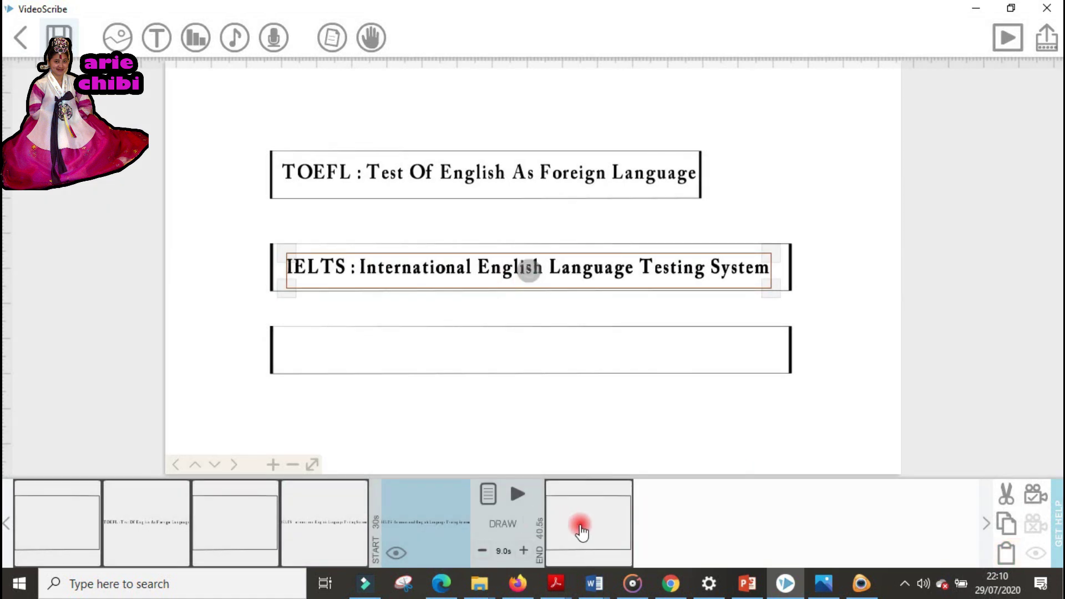
Put the third rectangle before the duplicated IELTS text in the timeline and place the duplicated text inside that rectangle on the canvas.
{"action": "left_click", "coordinate": [549, 505]}
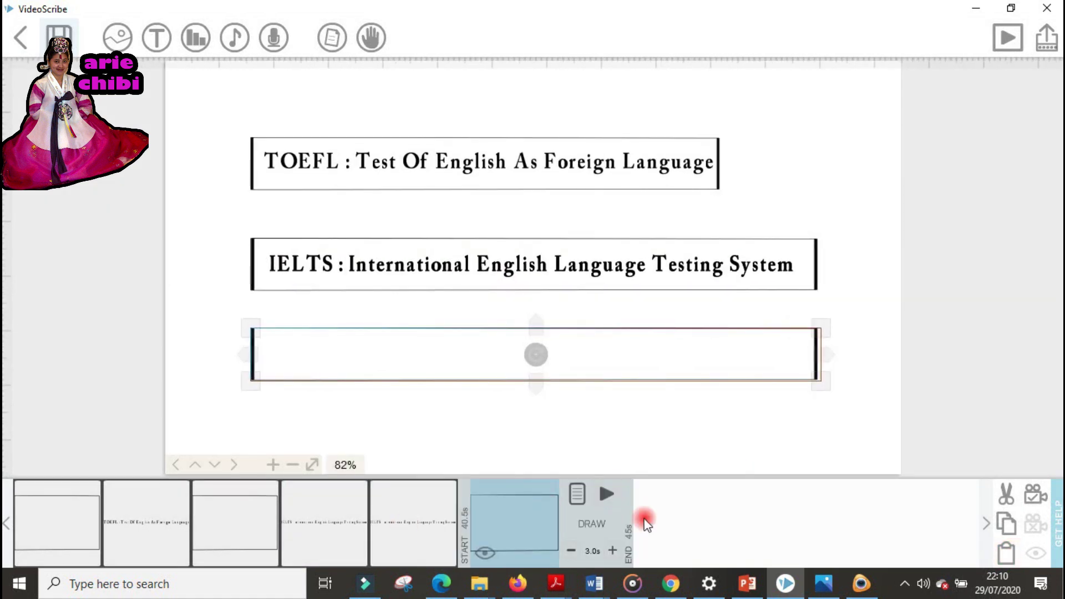
{"action": "left_click_drag", "start_coordinate": [533, 532], "coordinate": [418, 533]}
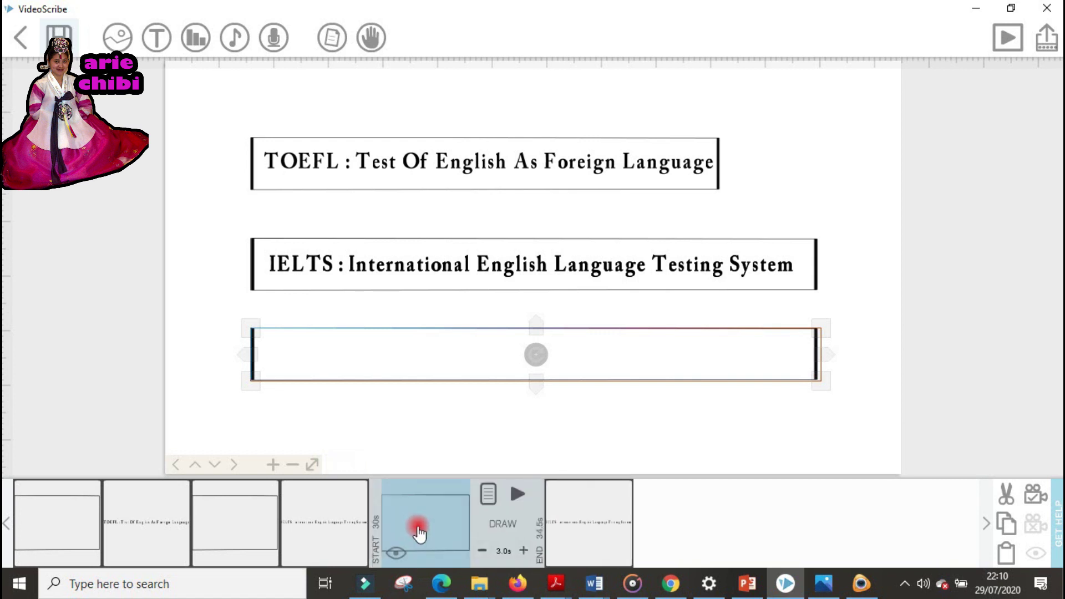
{"action": "left_click", "coordinate": [573, 529]}
{"action": "left_click_drag", "start_coordinate": [425, 285], "coordinate": [424, 354]}
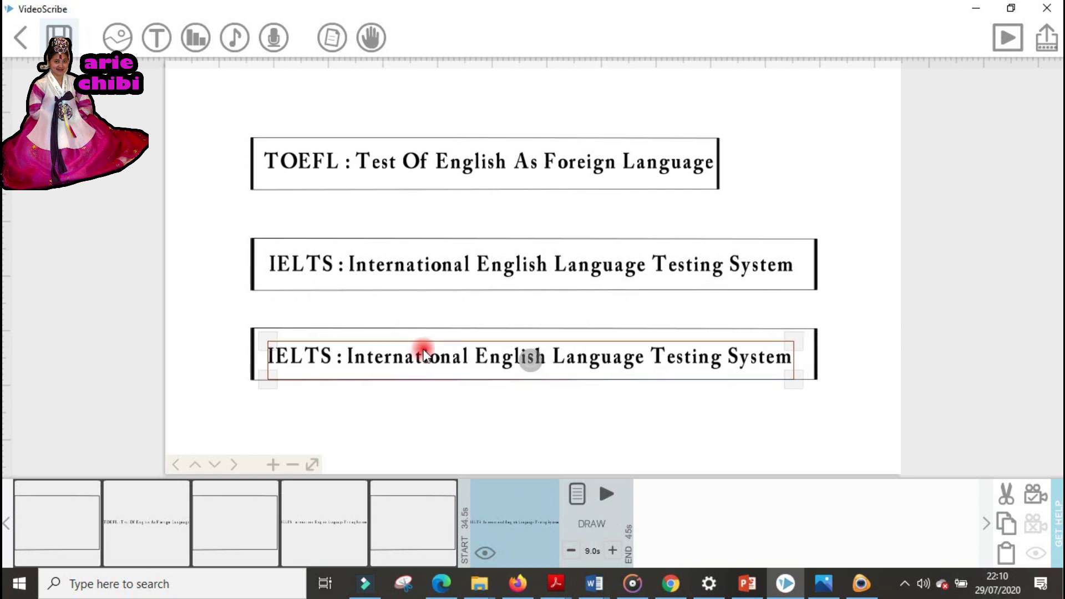
Replace the duplicated text's wording with "TOEIC : The Test of English for International COmmunication".
{"action": "left_click", "coordinate": [578, 493]}
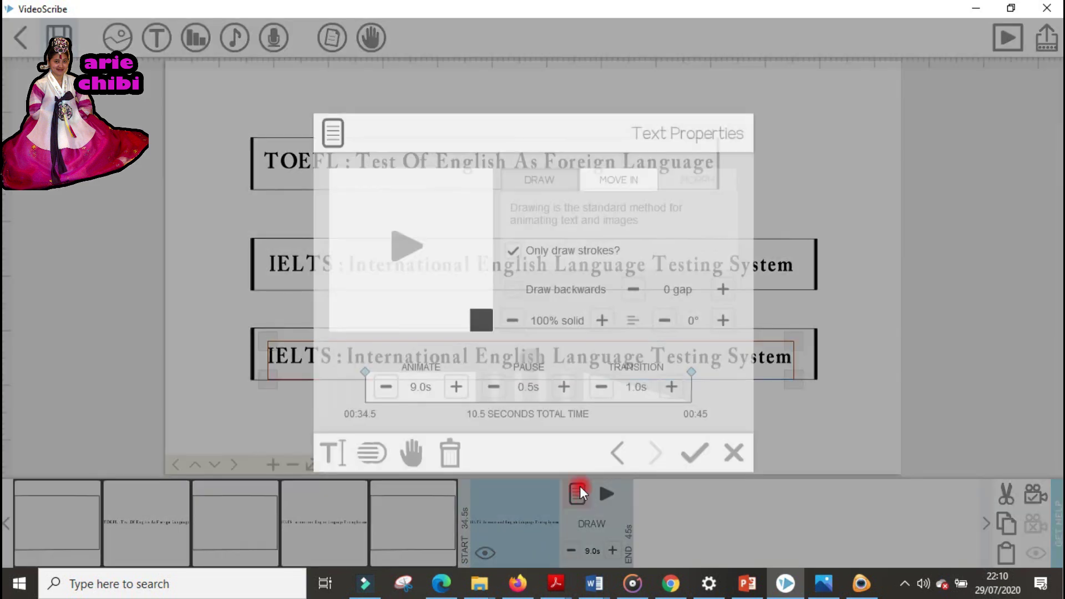
{"action": "left_click", "coordinate": [331, 452]}
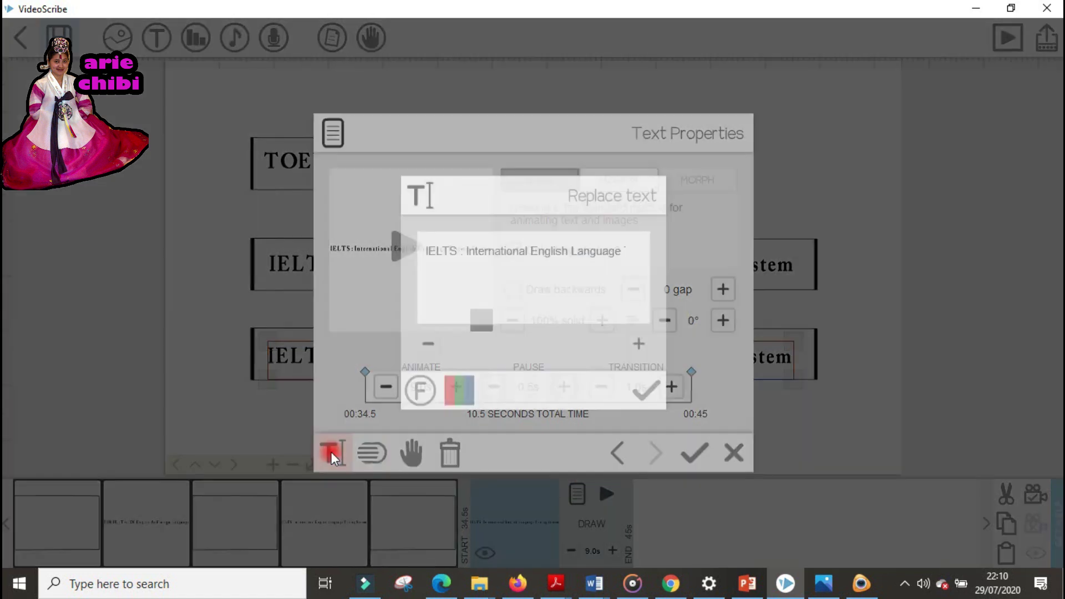
{"action": "left_click", "coordinate": [430, 255]}
{"action": "left_click_drag", "start_coordinate": [430, 255], "coordinate": [600, 256]}
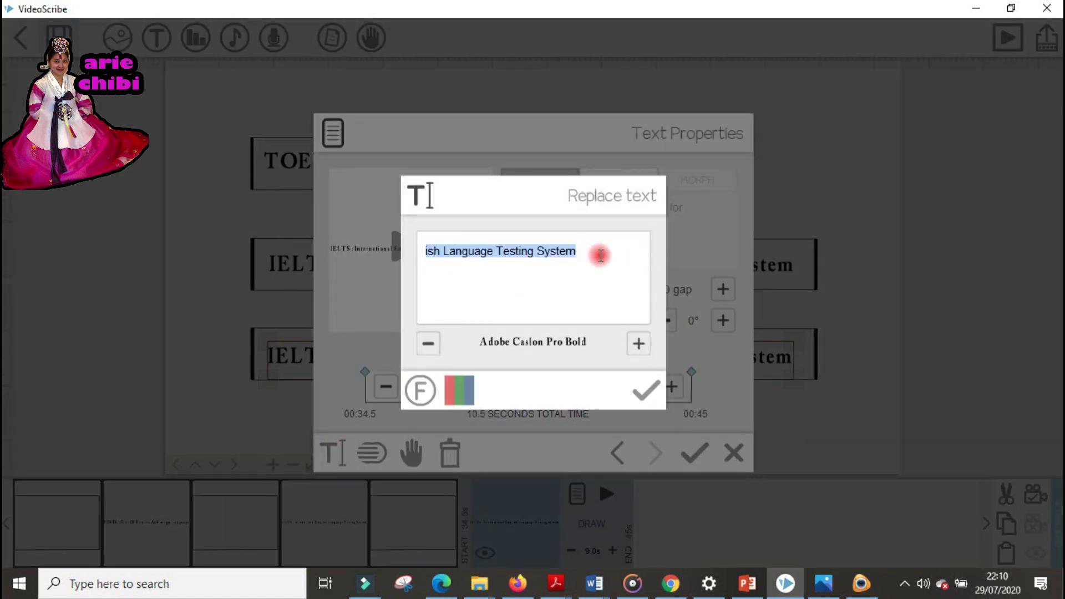
{"action": "type", "text": "ITOE"}
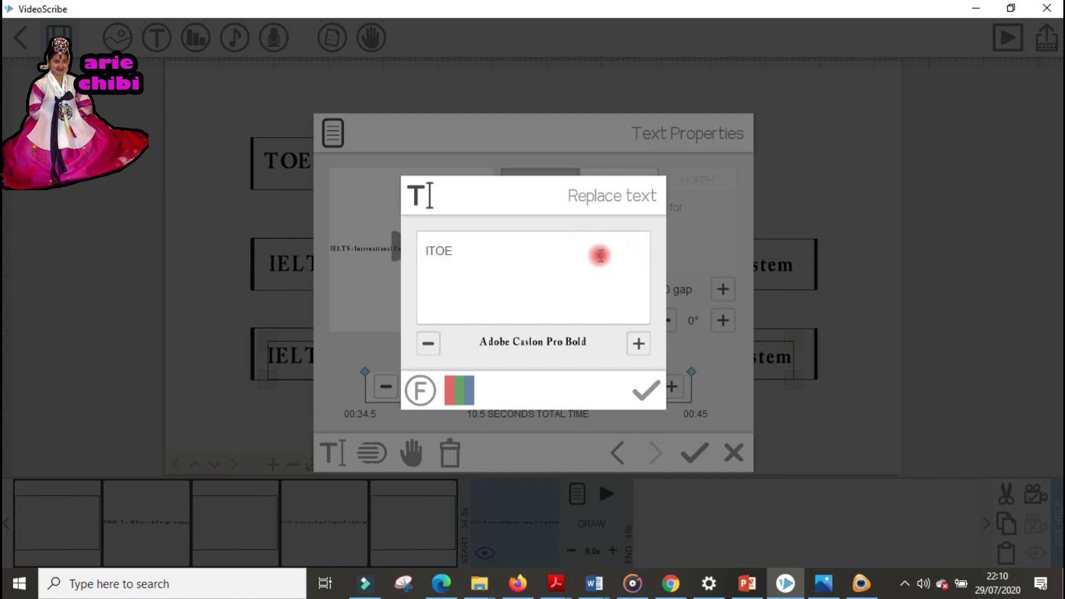
{"action": "type", "text": "I"}
{"action": "key", "text": "BackSpace"}
{"action": "key", "text": "BackSpace"}
{"action": "key", "text": "BackSpace"}
{"action": "key", "text": "BackSpace"}
{"action": "key", "text": "BackSpace"}
{"action": "type", "text": "The Test of English for I"}
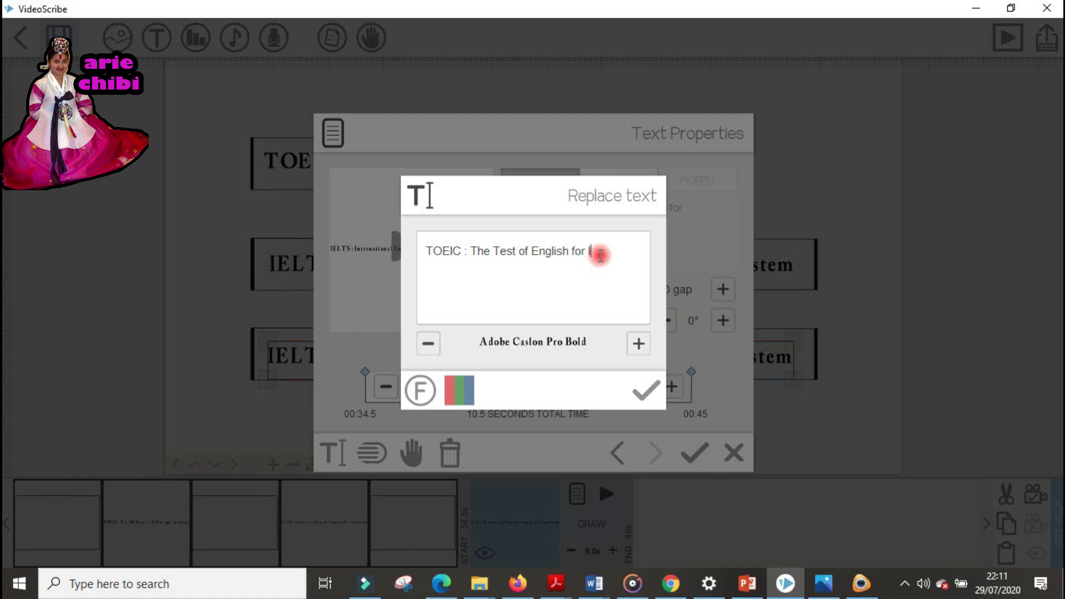
{"action": "type", "text": "tional"}
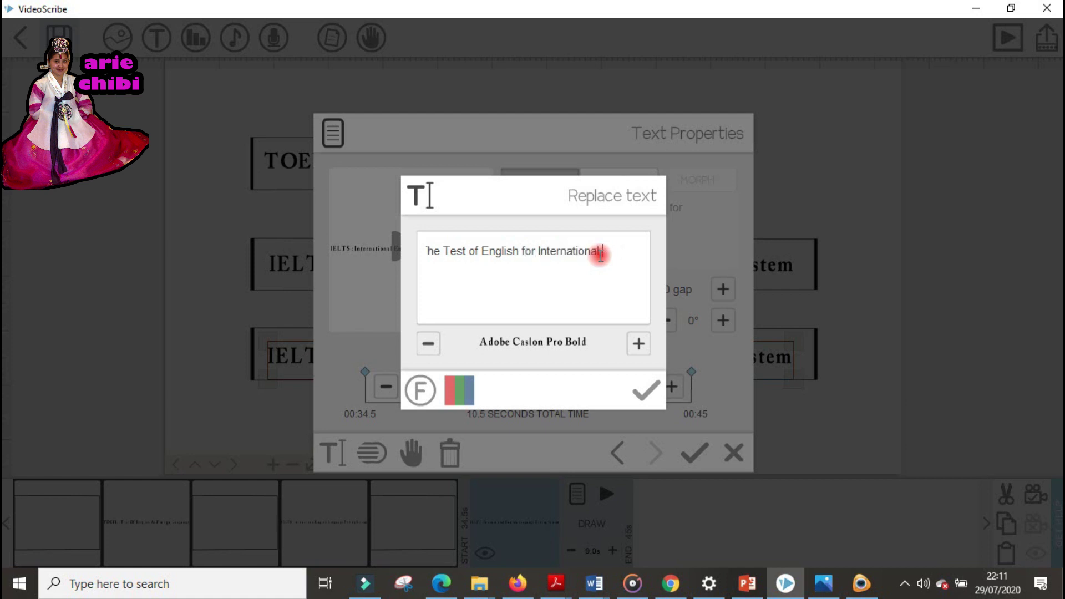
{"action": "type", "text": " COmmu"}
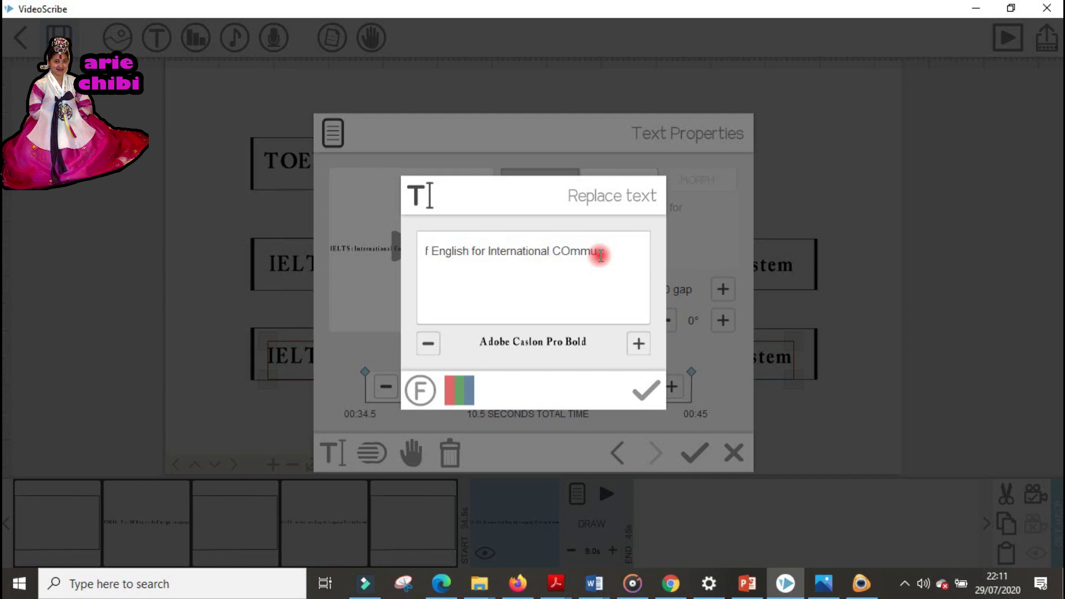
{"action": "type", "text": "nication"}
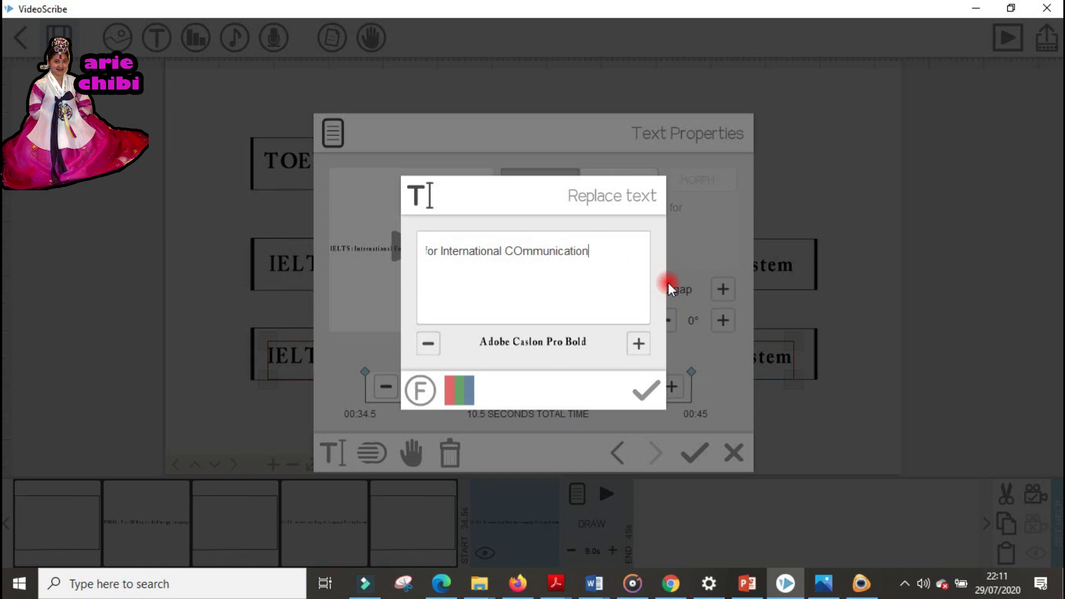
{"action": "left_click", "coordinate": [649, 399]}
{"action": "left_click", "coordinate": [694, 452]}
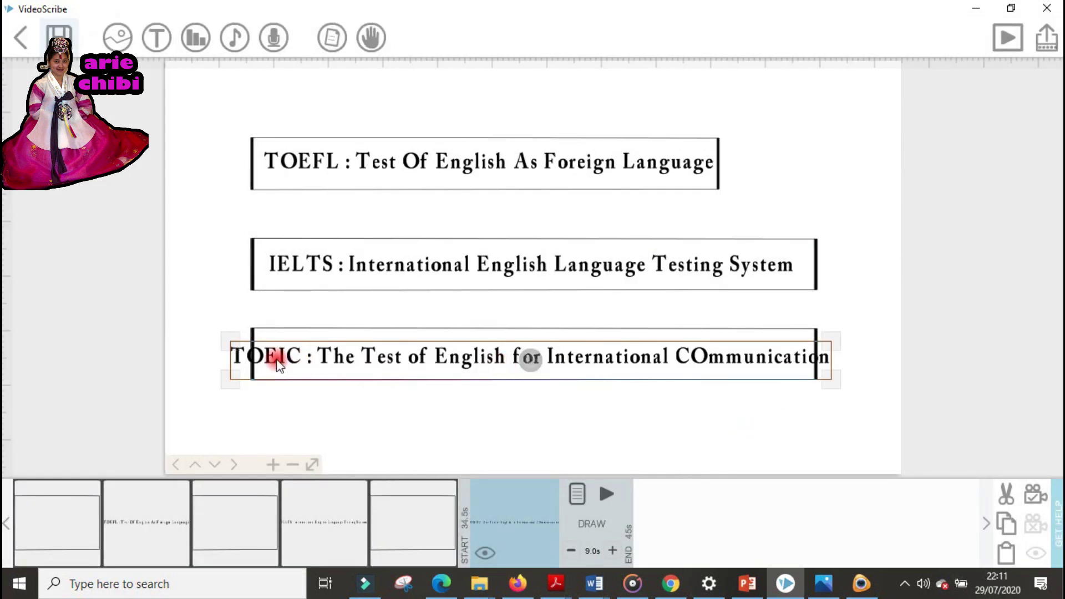
Widen the third rectangle to fit the full TOEIC text and align its left edge with the frames above.
{"action": "left_click", "coordinate": [384, 331]}
{"action": "left_click_drag", "start_coordinate": [248, 361], "coordinate": [222, 359]}
{"action": "left_click", "coordinate": [314, 386]}
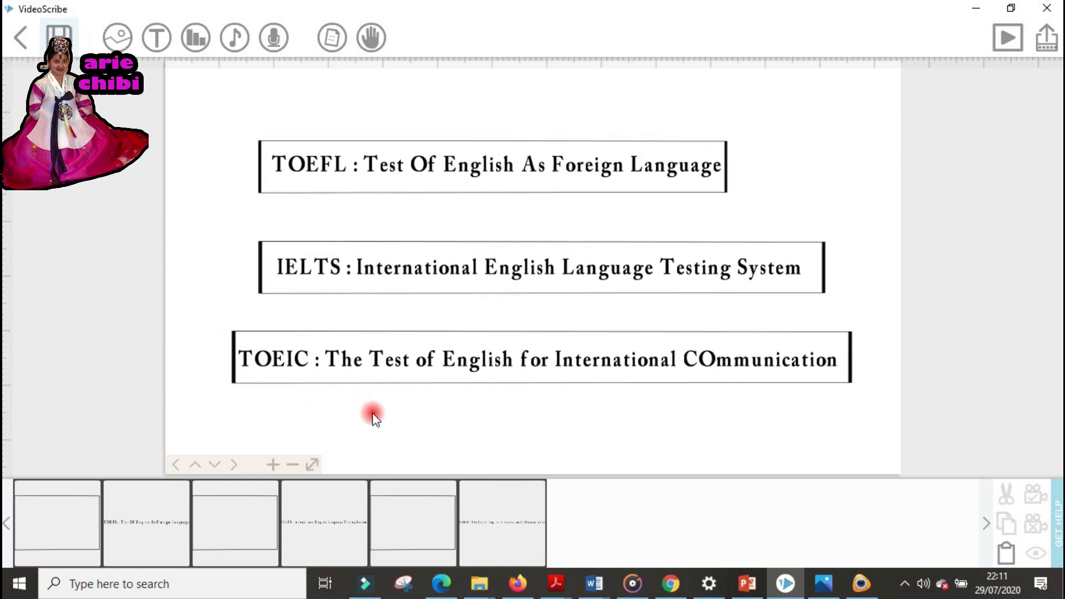
{"action": "left_click", "coordinate": [478, 498]}
{"action": "left_click", "coordinate": [439, 515]}
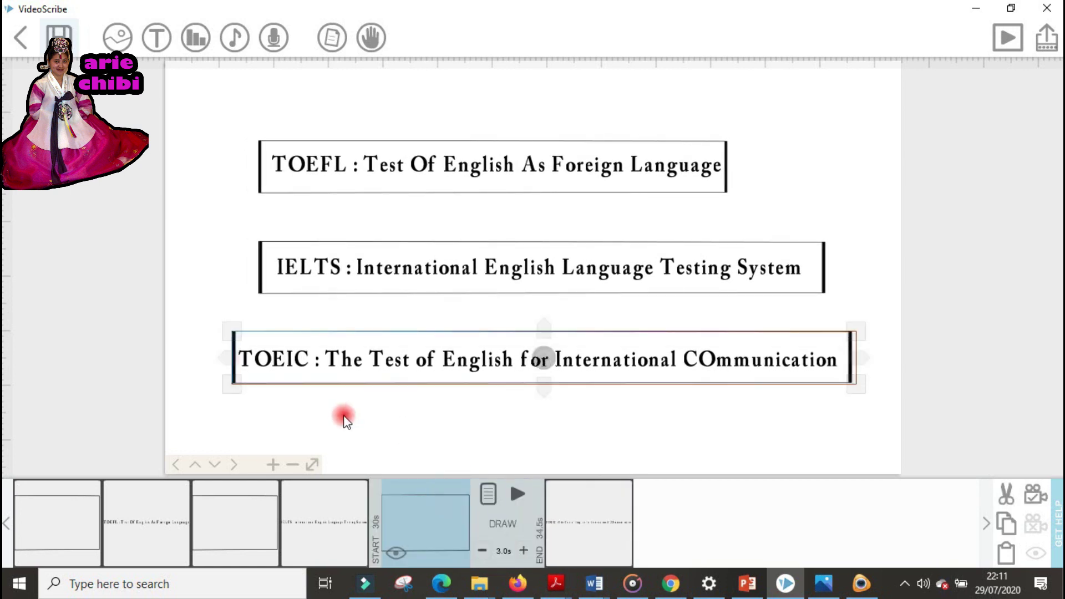
{"action": "left_click_drag", "start_coordinate": [335, 389], "coordinate": [360, 394]}
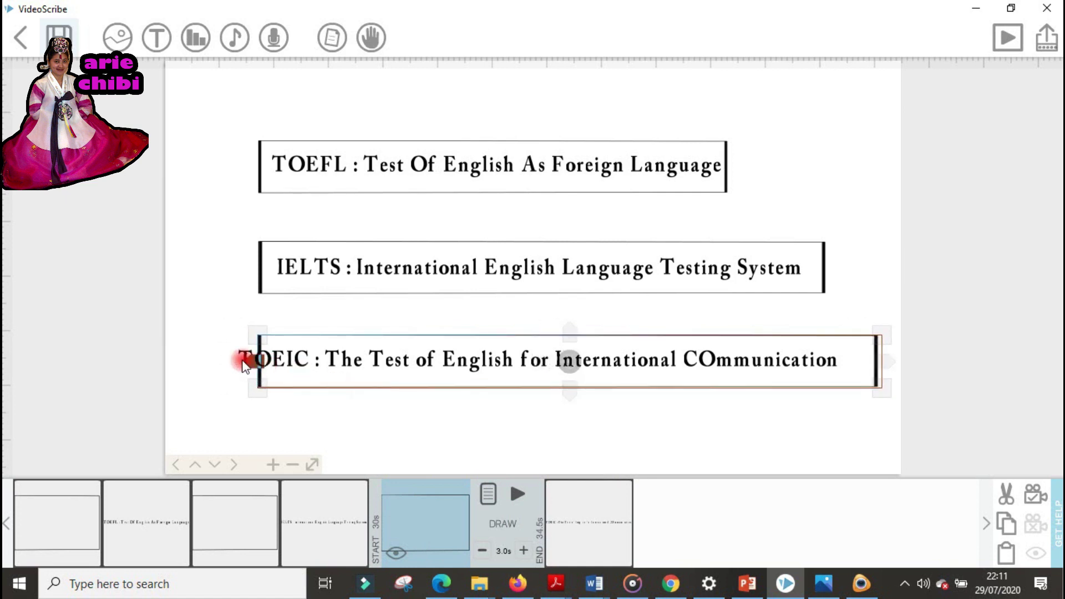
Move the TOEIC text fully inside its widened frame.
{"action": "right_click", "coordinate": [604, 524]}
{"action": "left_click", "coordinate": [598, 515]}
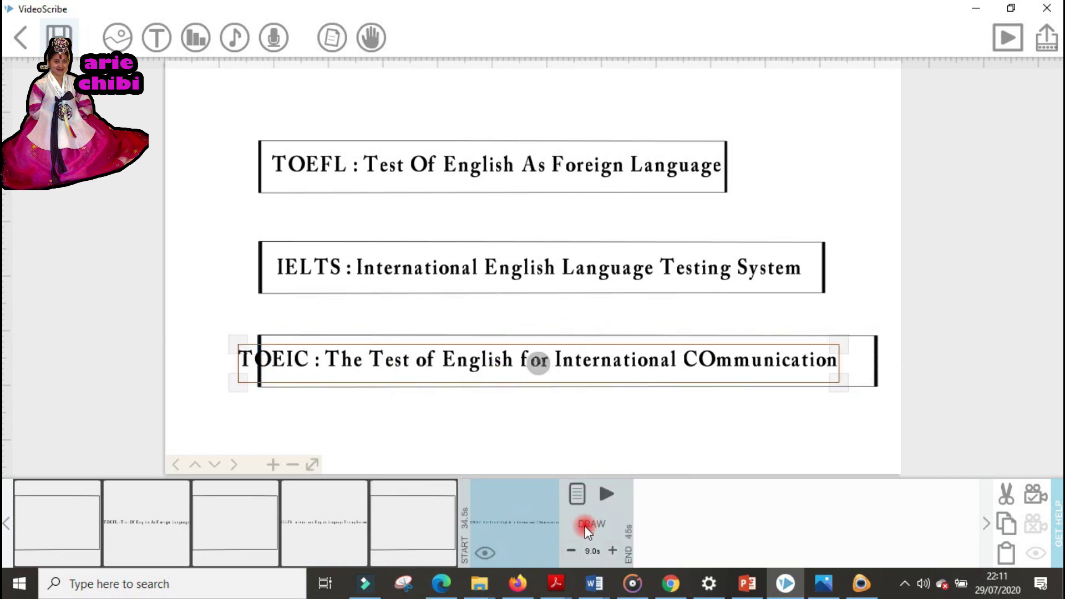
{"action": "left_click_drag", "start_coordinate": [409, 360], "coordinate": [442, 366]}
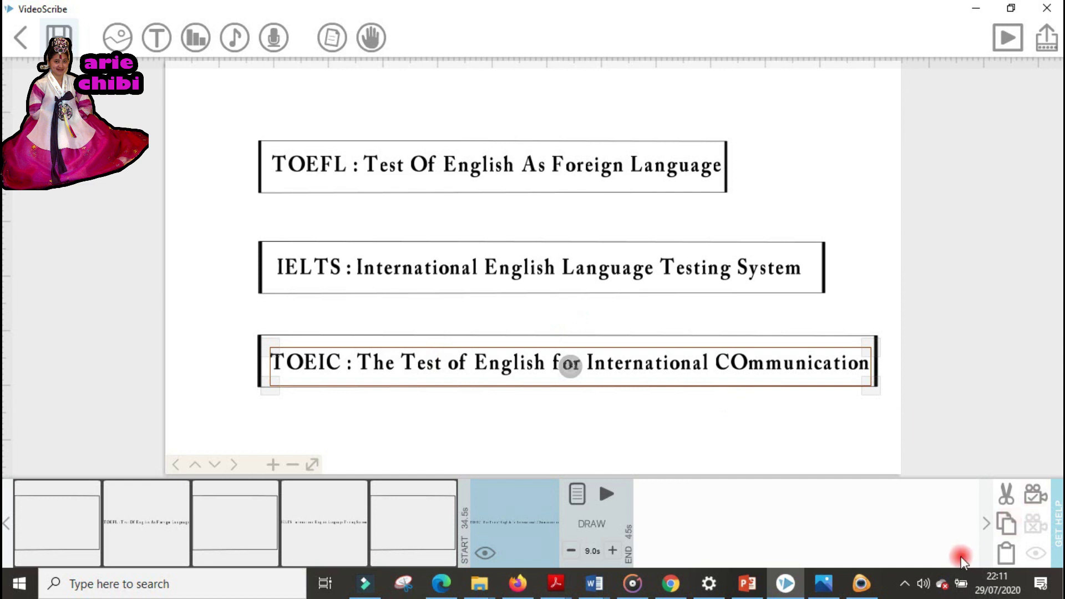
{"action": "left_click", "coordinate": [861, 583]}
{"action": "left_click", "coordinate": [478, 350]}
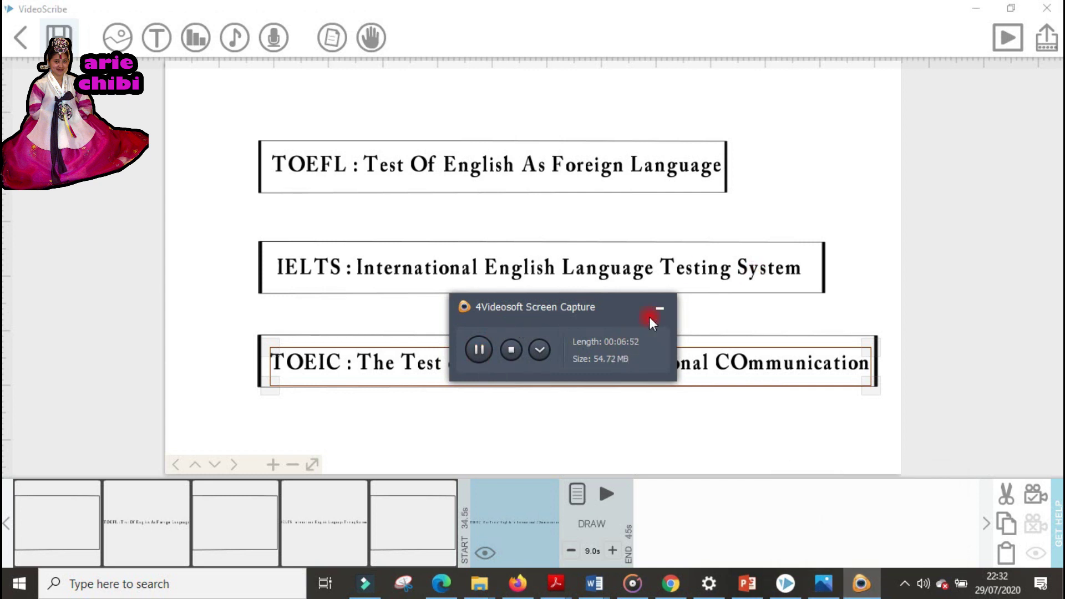
{"action": "left_click", "coordinate": [663, 307]}
Search the image library for "arrow" and add the thin straight diagonal arrow from the third page of results.
{"action": "left_click", "coordinate": [118, 39]}
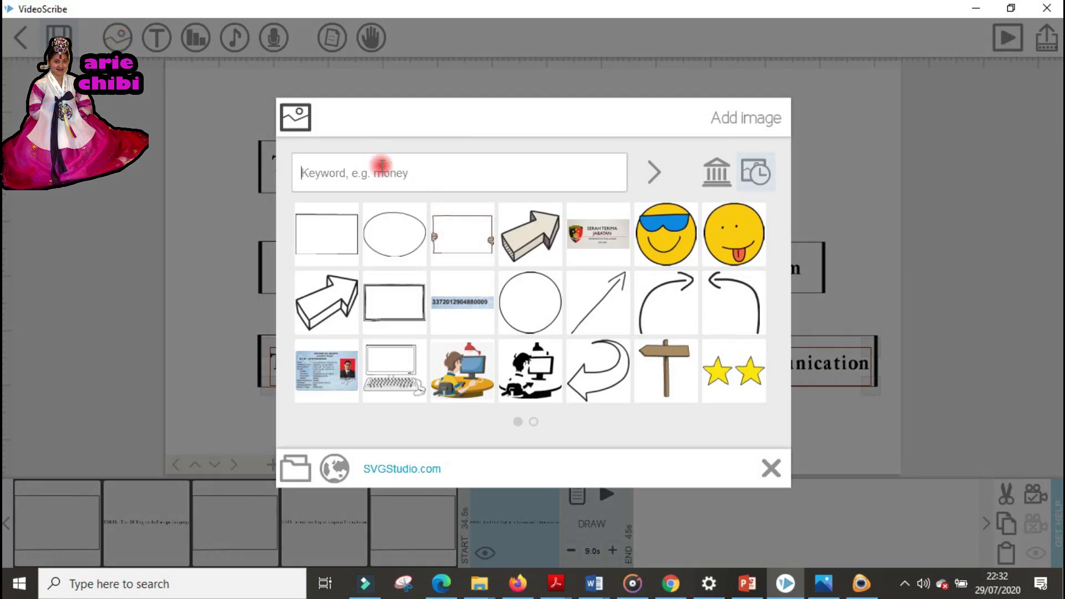
{"action": "type", "text": "arrow"}
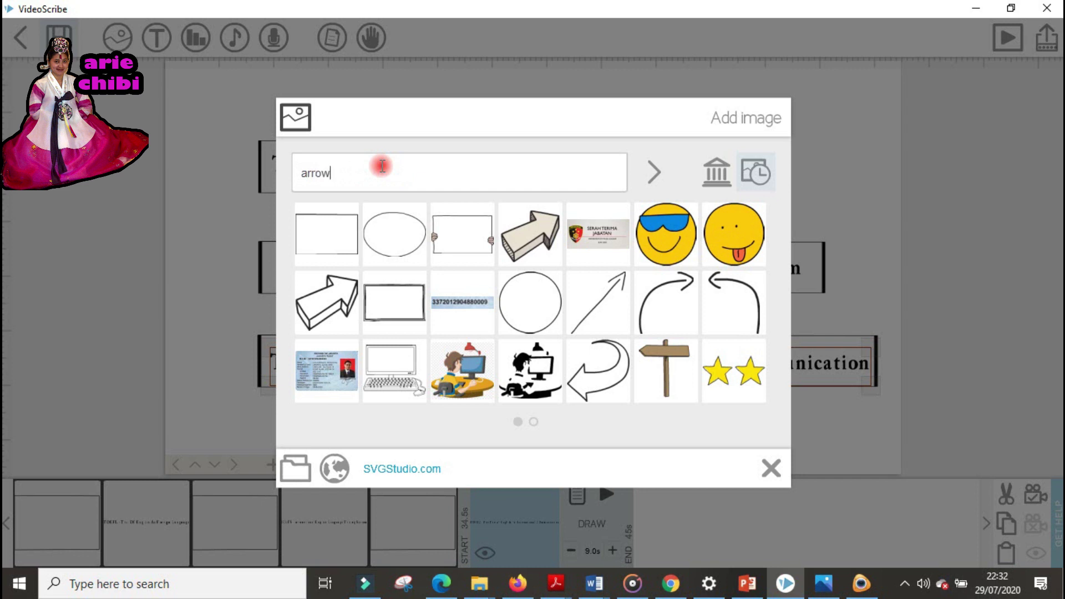
{"action": "left_click", "coordinate": [654, 173]}
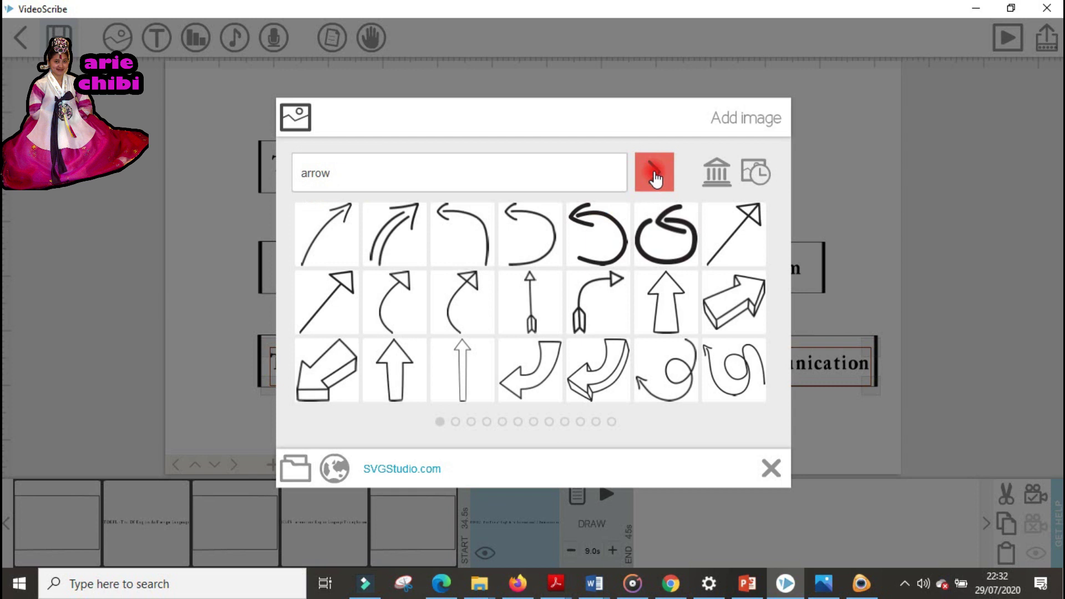
{"action": "left_click", "coordinate": [457, 423]}
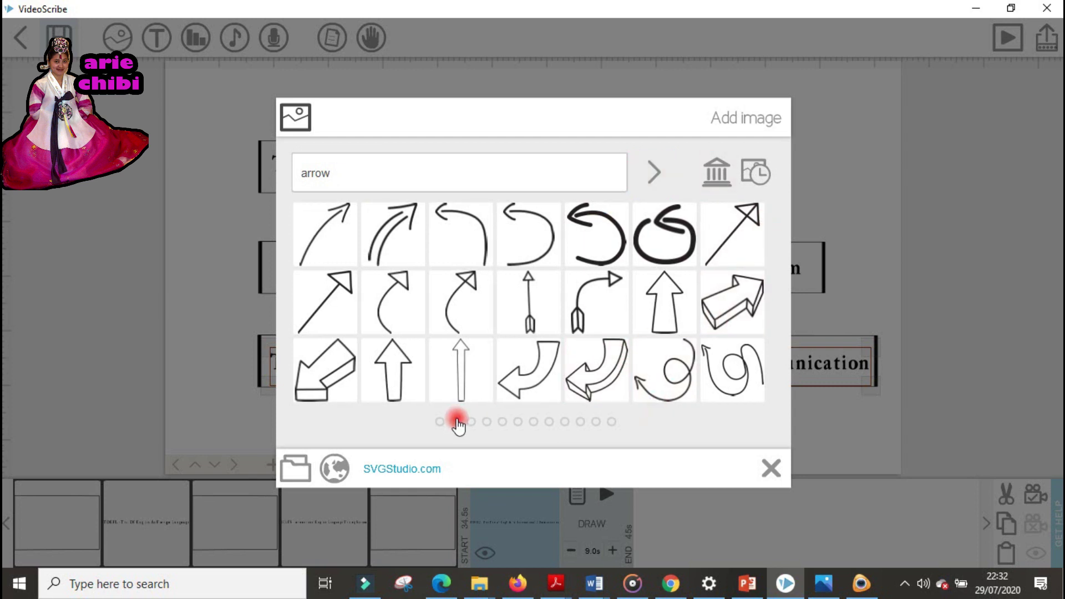
{"action": "left_click", "coordinate": [471, 421]}
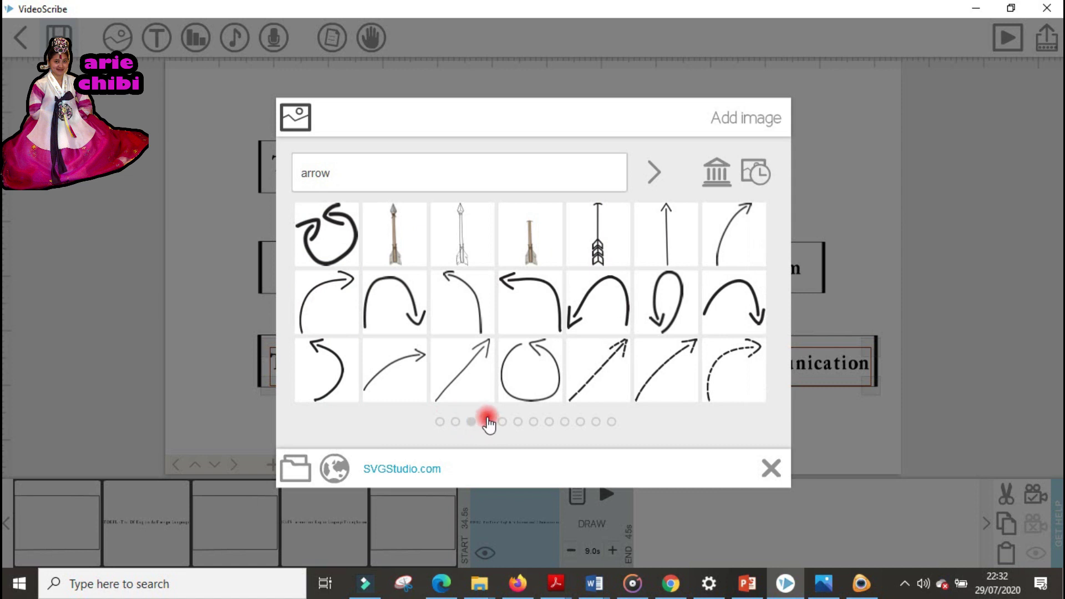
{"action": "left_click", "coordinate": [458, 370]}
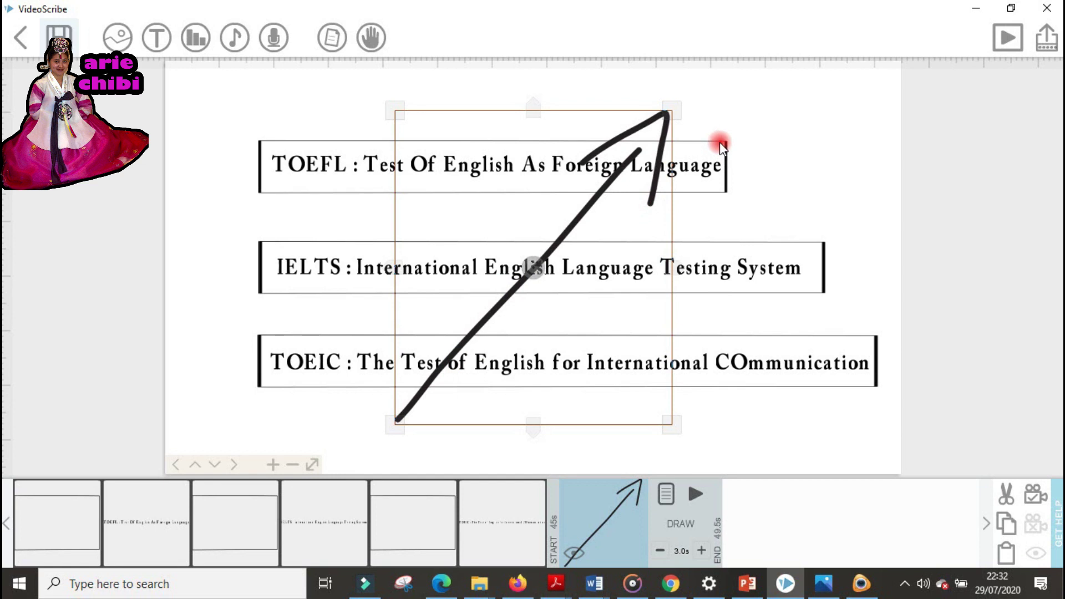
Rotate the arrow to point horizontally to the right and place it, shrunk to a small size, just right of the TOEFL frame.
{"action": "left_click_drag", "start_coordinate": [539, 280], "coordinate": [571, 286]}
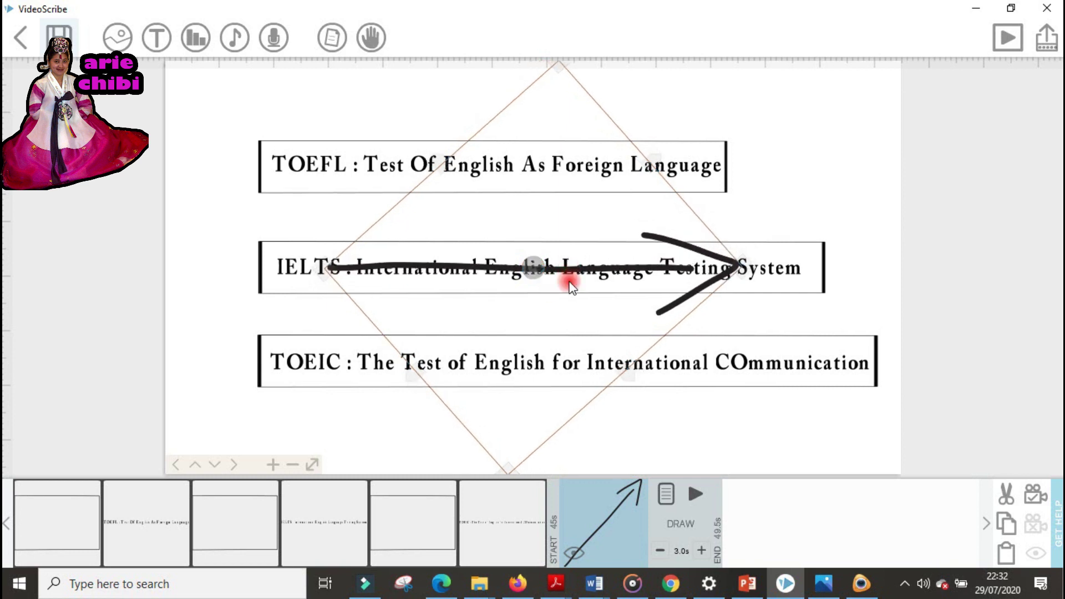
{"action": "left_click", "coordinate": [294, 465]}
{"action": "left_click", "coordinate": [294, 464]}
{"action": "left_click_drag", "start_coordinate": [568, 258], "coordinate": [694, 231]}
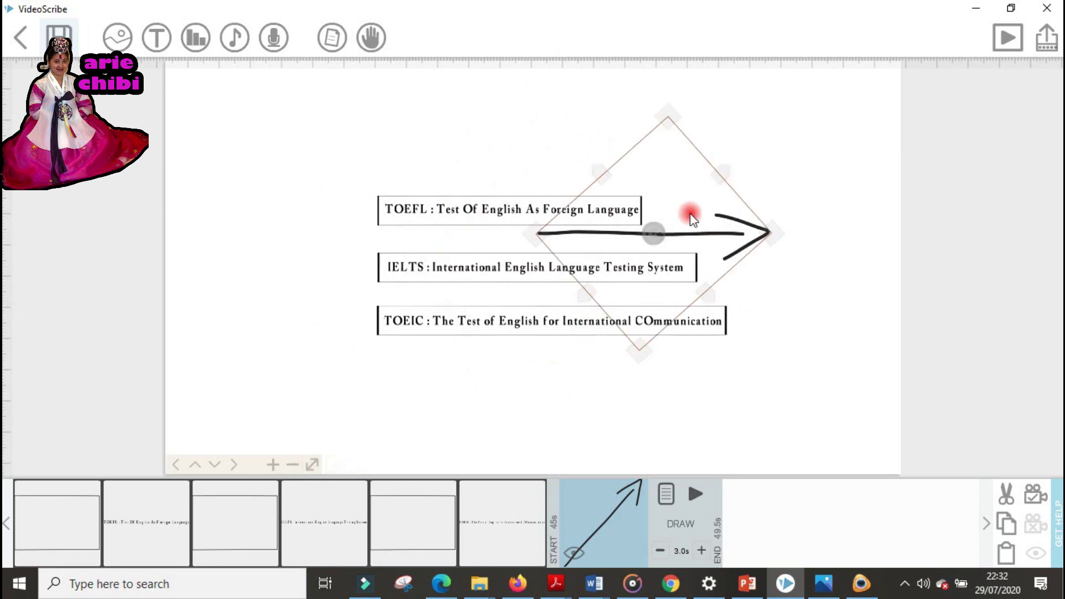
{"action": "left_click_drag", "start_coordinate": [668, 115], "coordinate": [736, 218]}
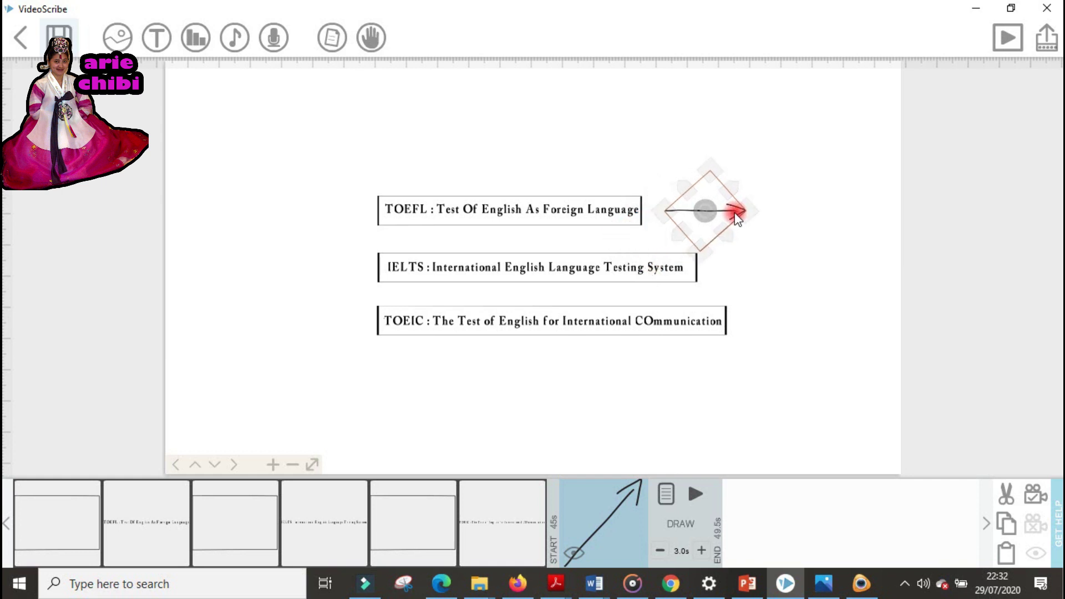
{"action": "left_click", "coordinate": [780, 248]}
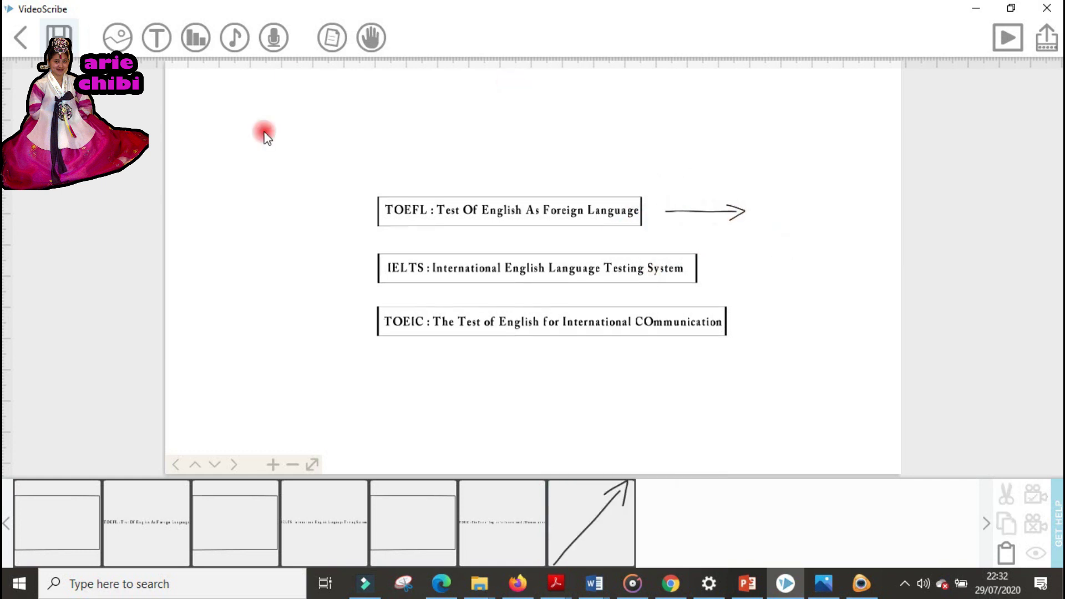
Add a text reading "structure, listening, reading, writing" in Adobe Caslon Pro Bold.
{"action": "left_click", "coordinate": [156, 51]}
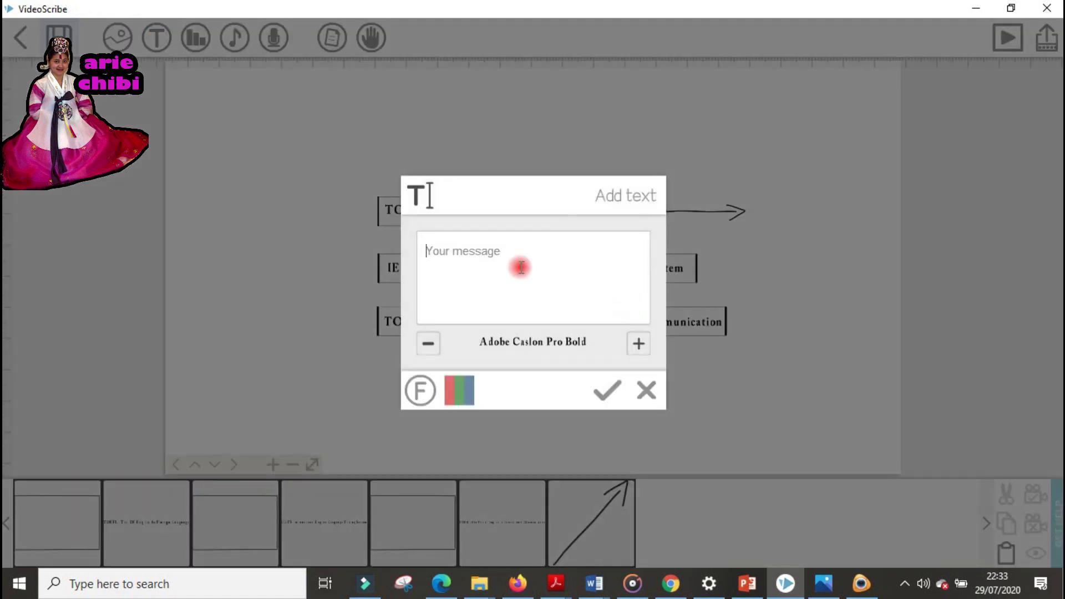
{"action": "type", "text": "st"}
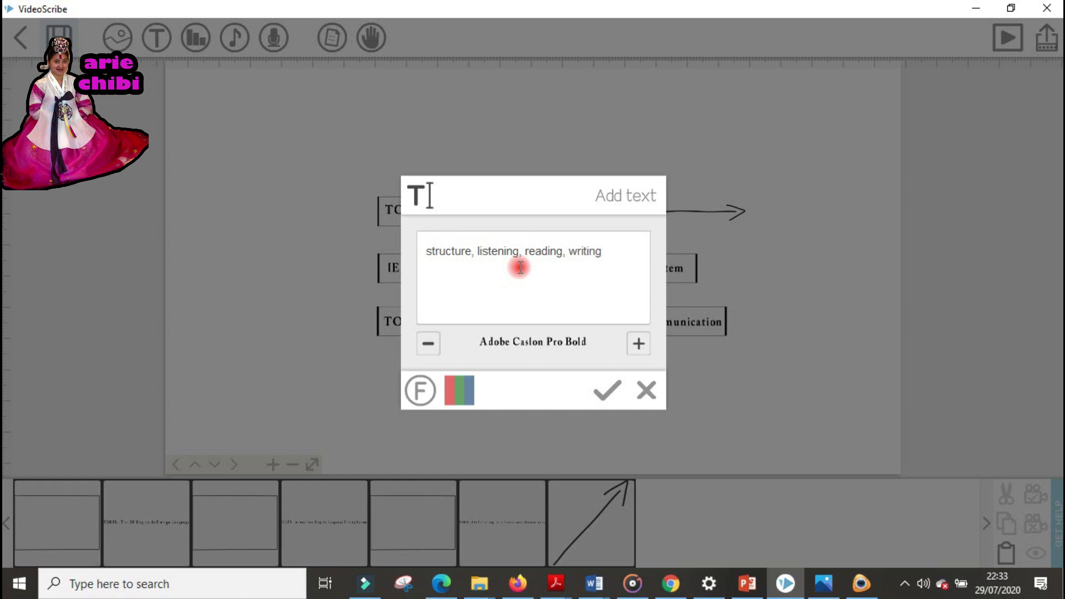
{"action": "left_click", "coordinate": [607, 390]}
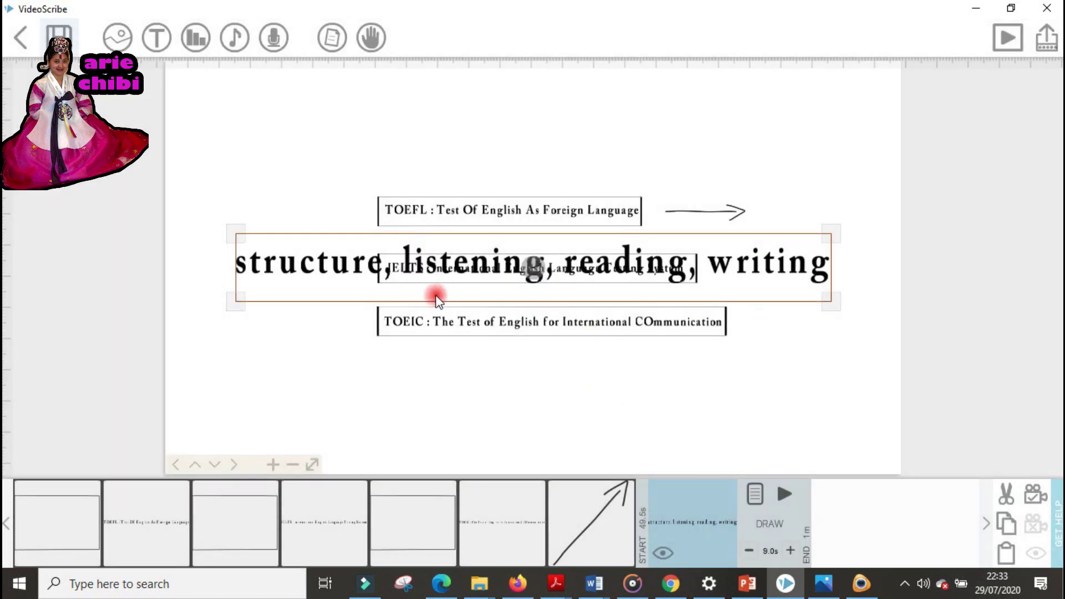
Shrink the "structure, listening, reading, writing" text and place it just right of the TOEFL arrow.
{"action": "left_click_drag", "start_coordinate": [235, 302], "coordinate": [709, 244]}
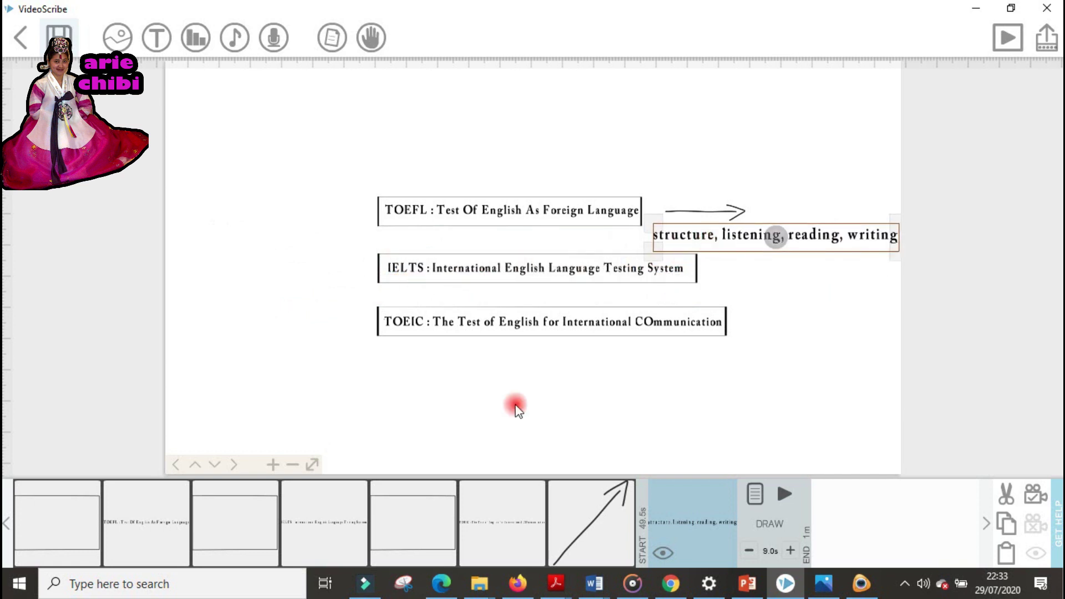
{"action": "left_click", "coordinate": [293, 465]}
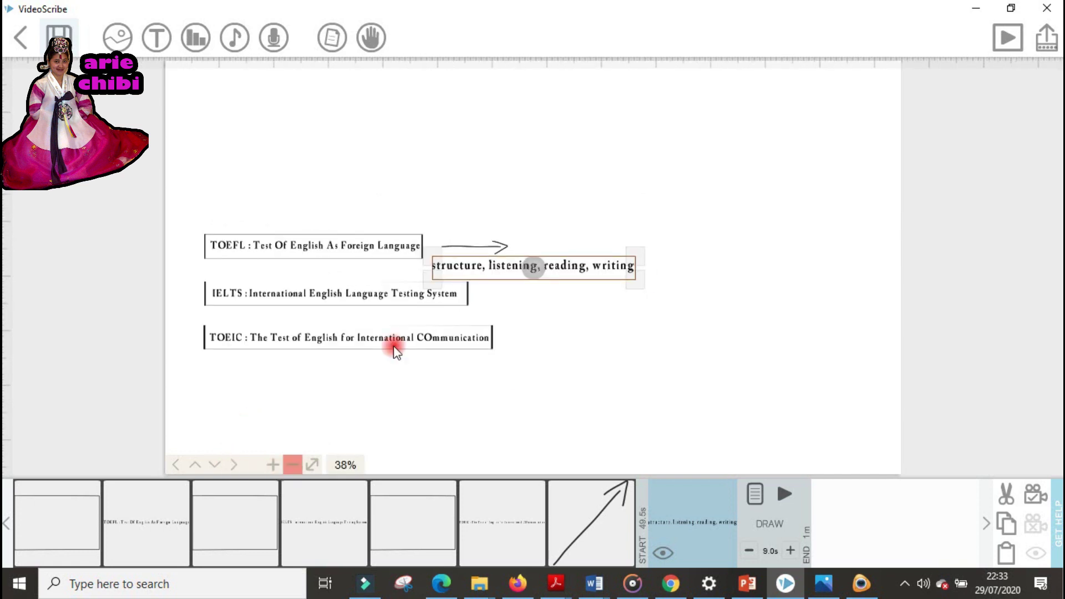
{"action": "left_click_drag", "start_coordinate": [578, 264], "coordinate": [673, 246]}
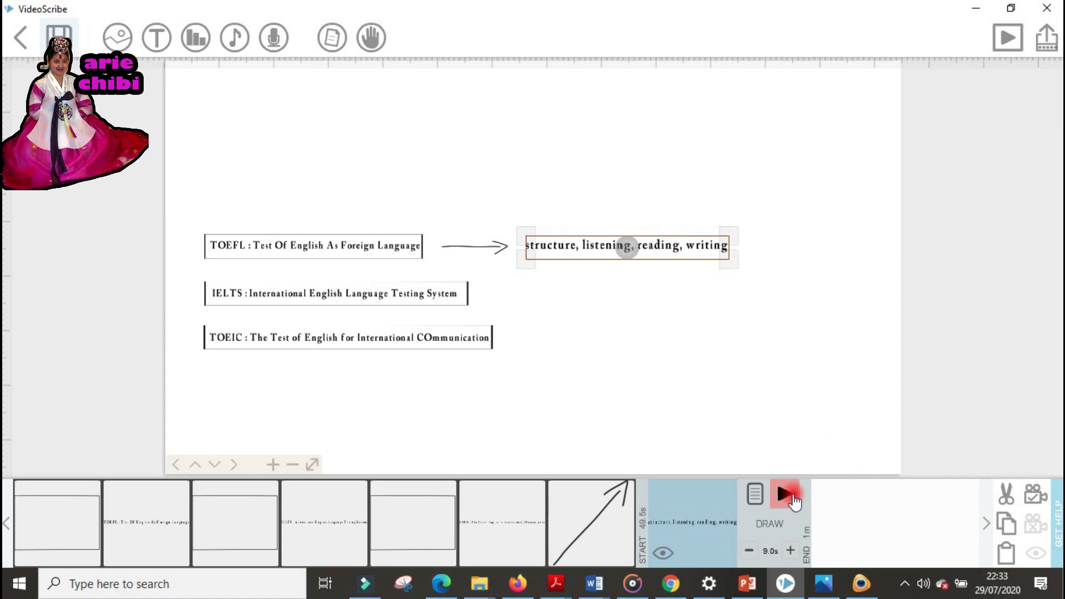
{"action": "left_click", "coordinate": [861, 583]}
{"action": "left_click", "coordinate": [478, 350]}
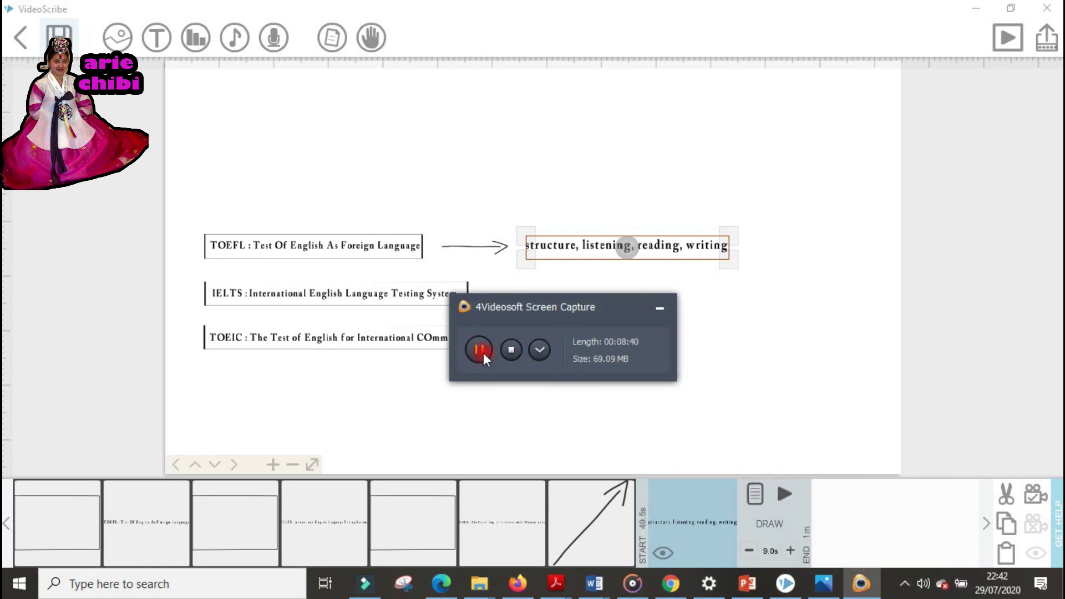
{"action": "left_click", "coordinate": [661, 308]}
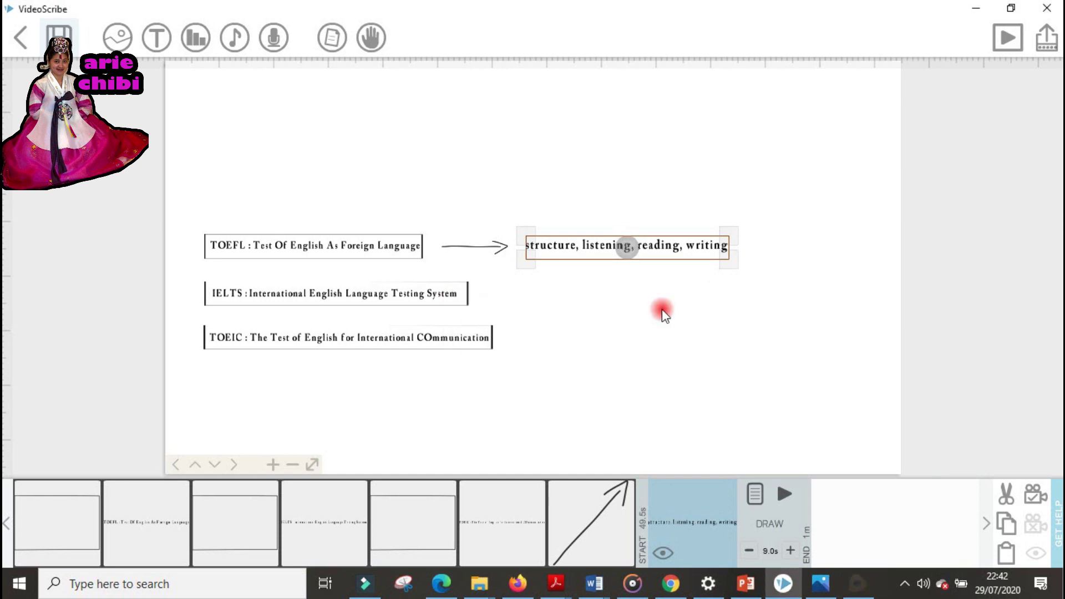
Add another straight diagonal arrow from the image library and rotate it to point almost horizontally to the right.
{"action": "left_click", "coordinate": [129, 37]}
{"action": "left_click", "coordinate": [311, 225]}
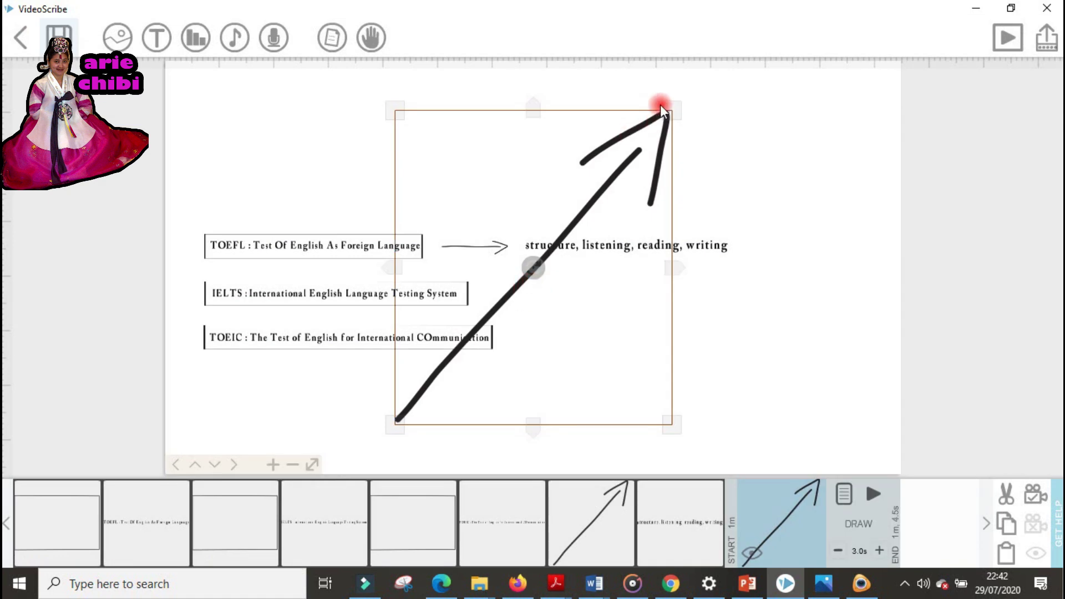
{"action": "mouse_move", "coordinate": [546, 269]}
{"action": "left_mouse_down"}
{"action": "mouse_move", "coordinate": [535, 268]}
{"action": "mouse_move", "coordinate": [559, 262]}
{"action": "mouse_move", "coordinate": [535, 286]}
{"action": "left_mouse_up"}
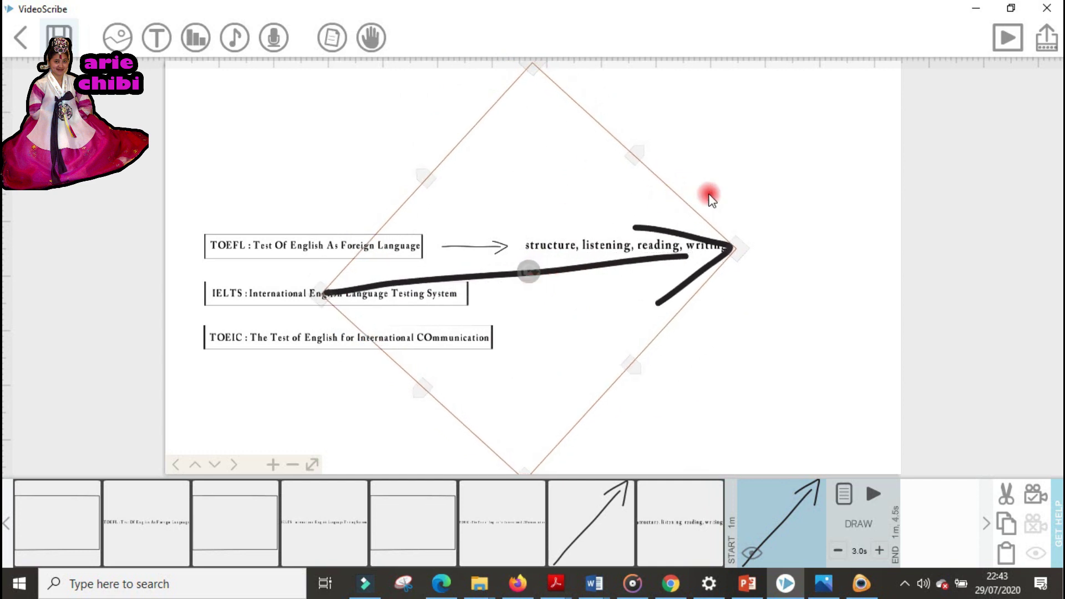
{"action": "right_click", "coordinate": [735, 248]}
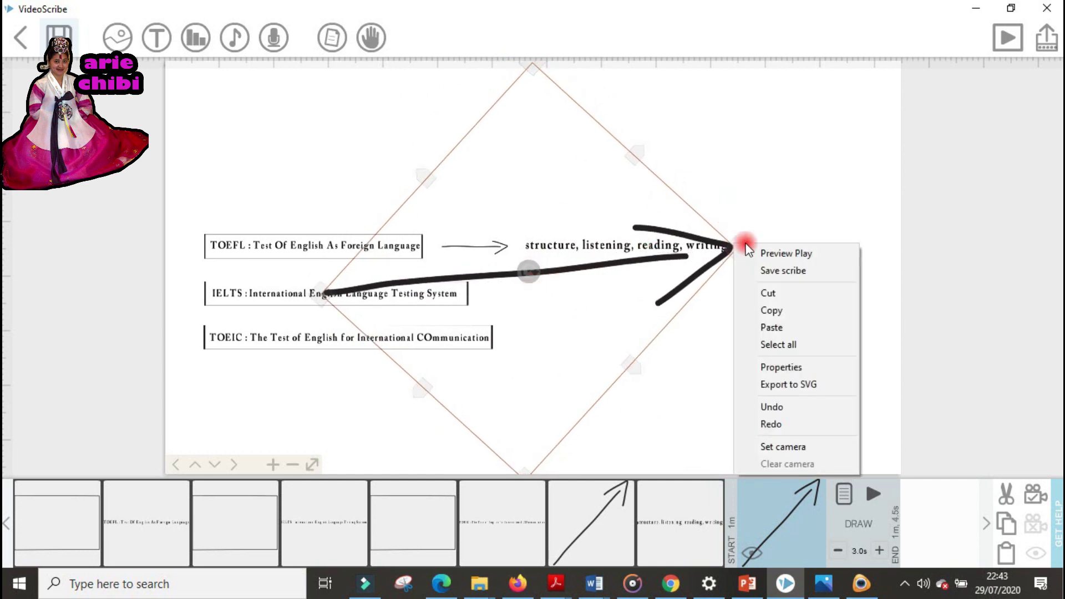
{"action": "left_click_drag", "start_coordinate": [531, 68], "coordinate": [535, 152]}
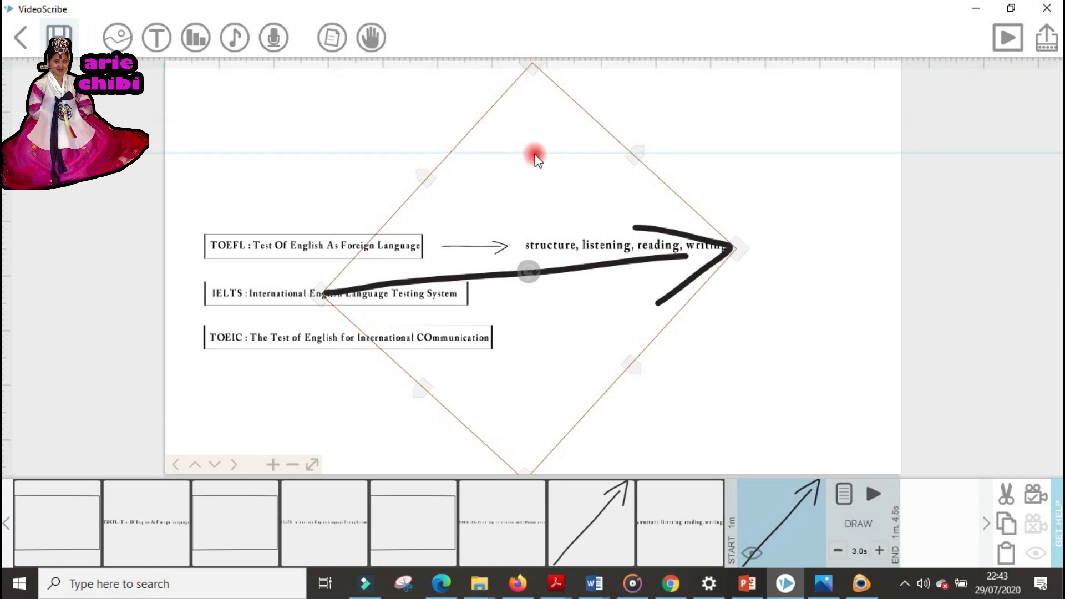
{"action": "left_click", "coordinate": [797, 312]}
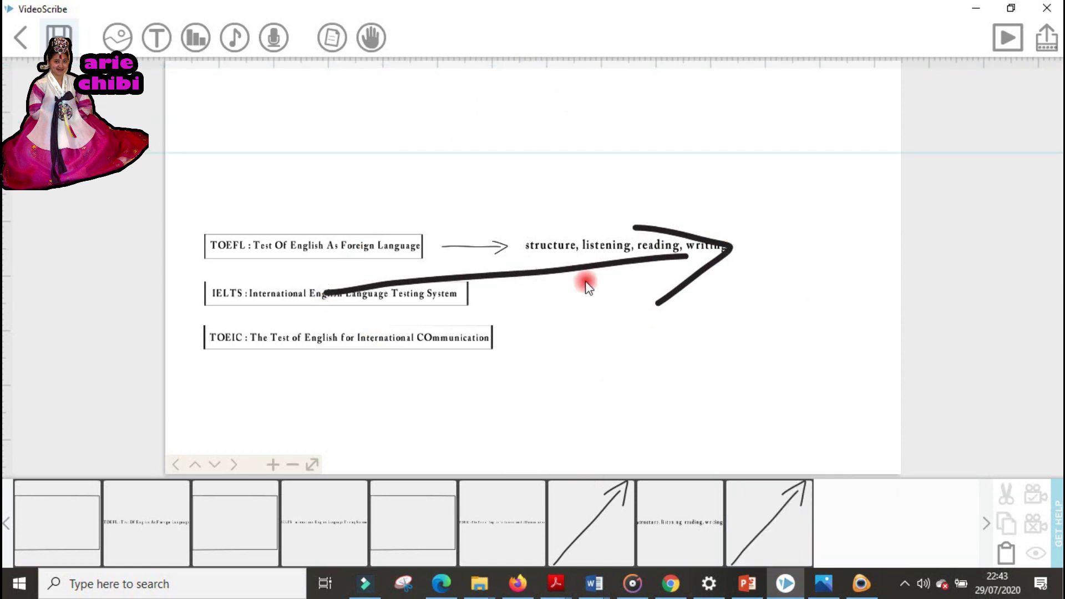
Shrink the new arrow to a small size and place it just right of the IELTS frame.
{"action": "right_click", "coordinate": [752, 534]}
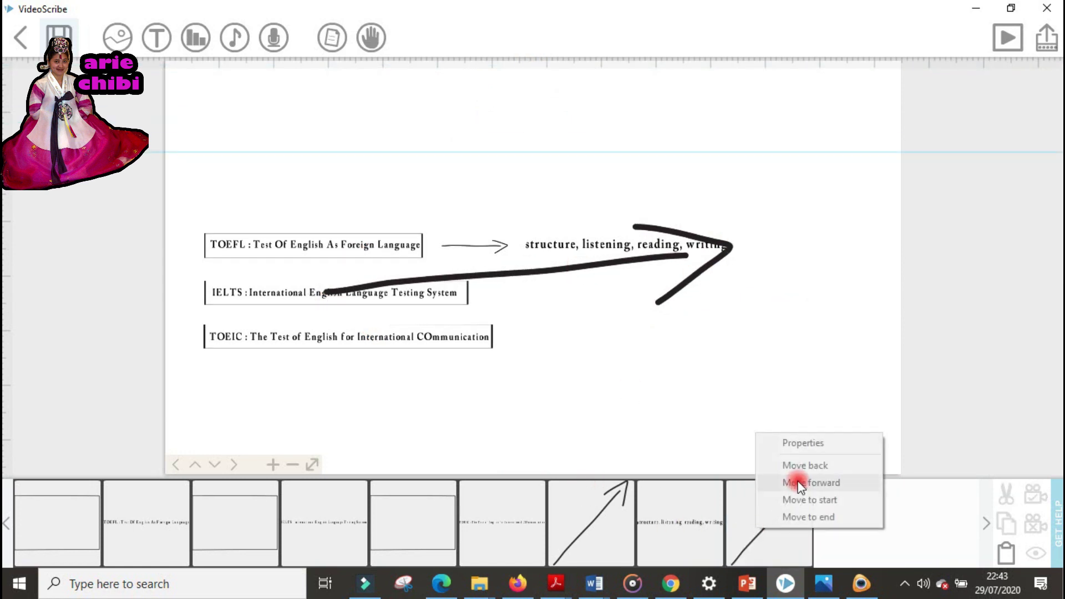
{"action": "left_click", "coordinate": [742, 502]}
{"action": "left_click_drag", "start_coordinate": [735, 246], "coordinate": [555, 303]}
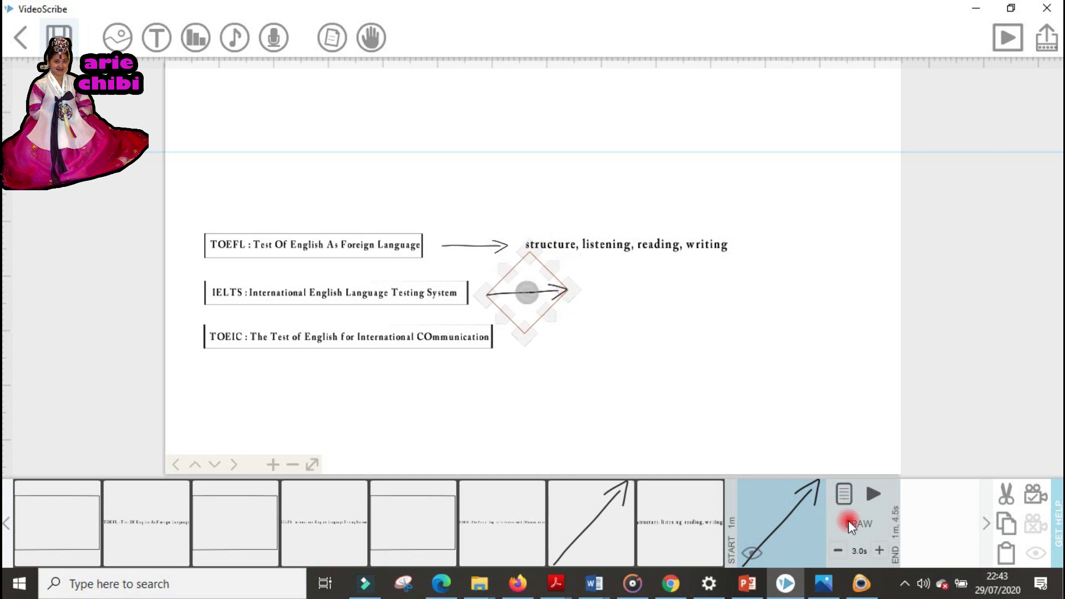
{"action": "left_click", "coordinate": [810, 461]}
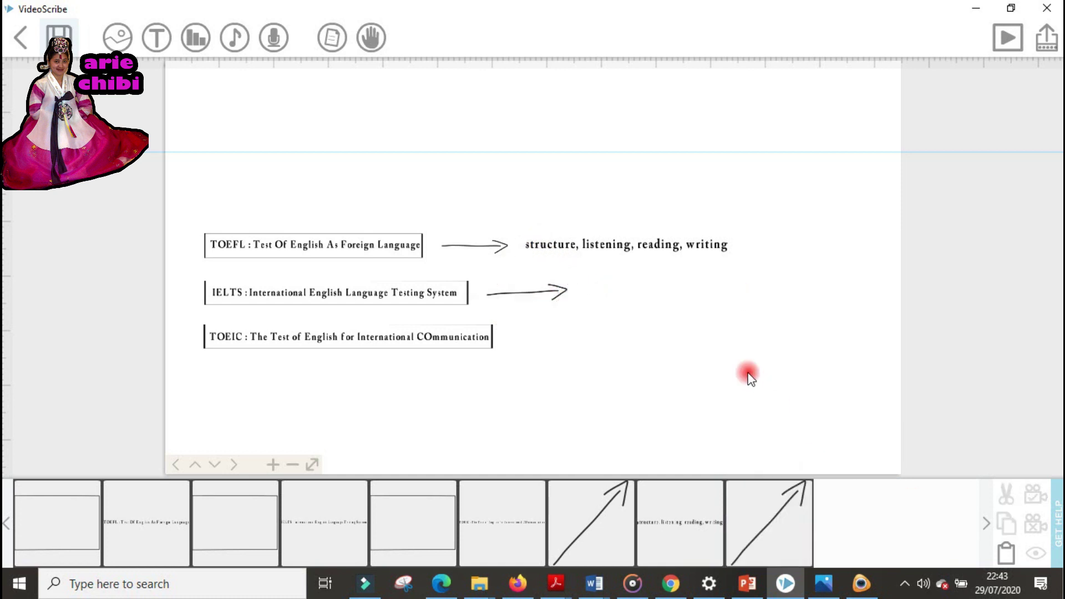
Duplicate the "structure, listening, reading, writing" text element.
{"action": "left_click", "coordinate": [156, 38]}
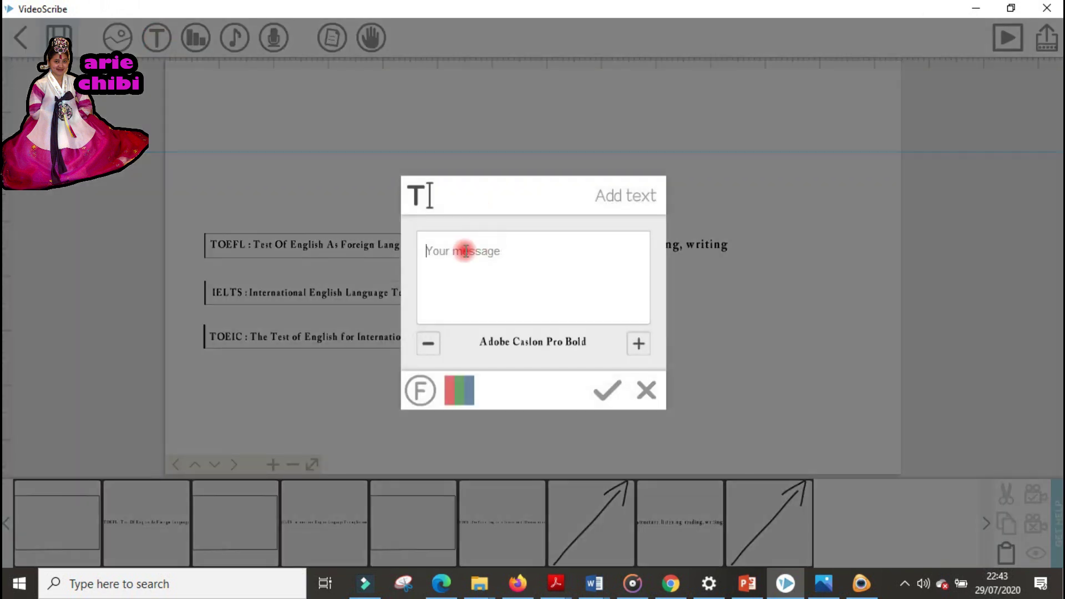
{"action": "left_click", "coordinate": [646, 390]}
{"action": "left_click", "coordinate": [704, 513]}
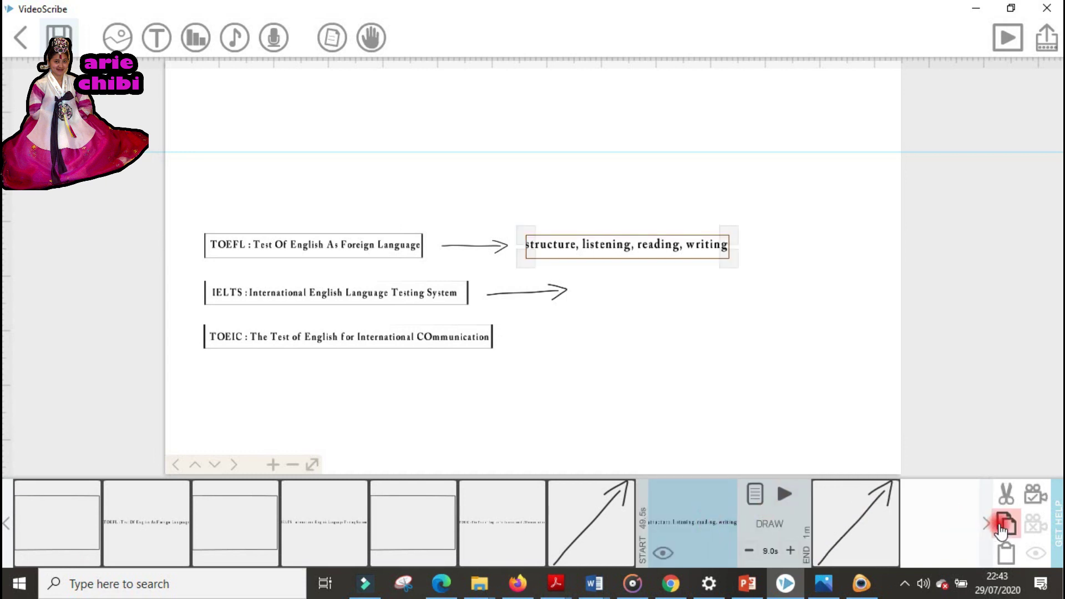
{"action": "left_click", "coordinate": [1007, 527]}
{"action": "left_click", "coordinate": [1005, 553]}
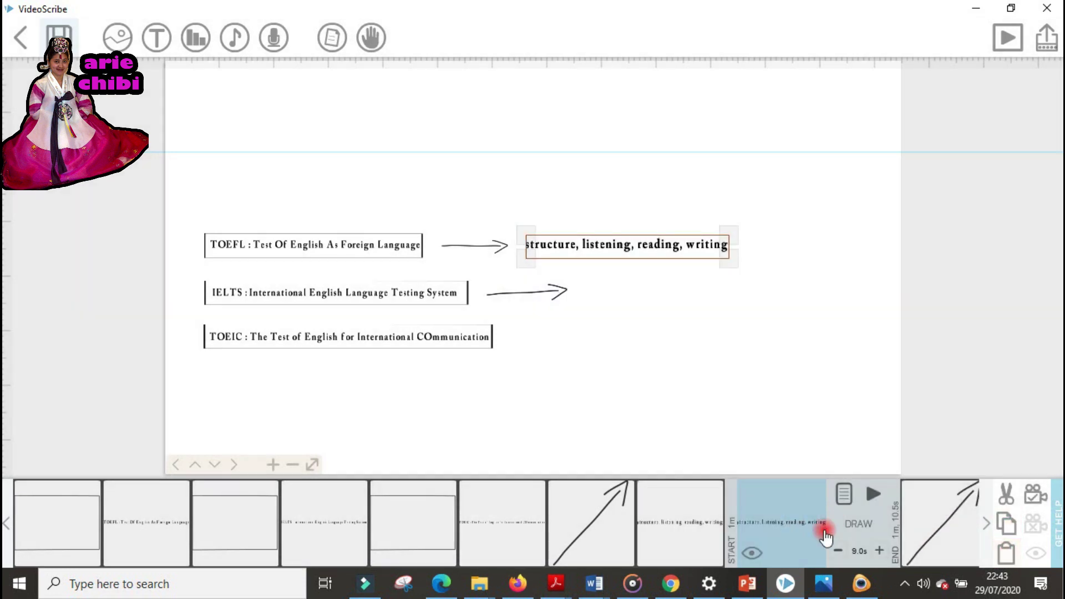
Move the IELTS arrow ahead of the copied text in the timeline and place the copy just right of that arrow.
{"action": "left_click", "coordinate": [923, 533]}
{"action": "left_click_drag", "start_coordinate": [770, 537], "coordinate": [662, 542]}
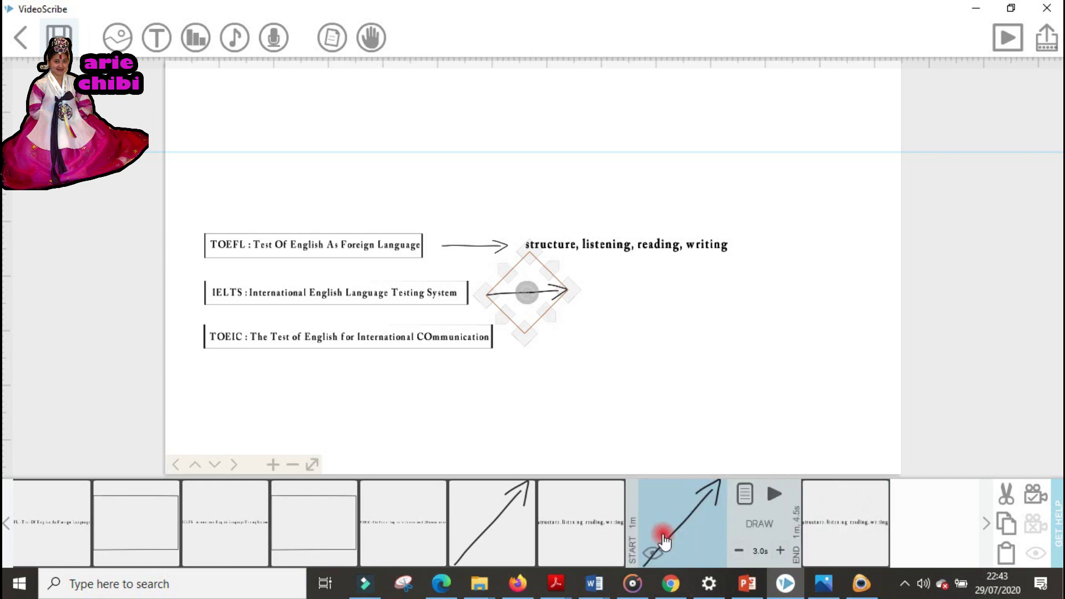
{"action": "left_click", "coordinate": [854, 527]}
{"action": "left_click_drag", "start_coordinate": [637, 244], "coordinate": [686, 292]}
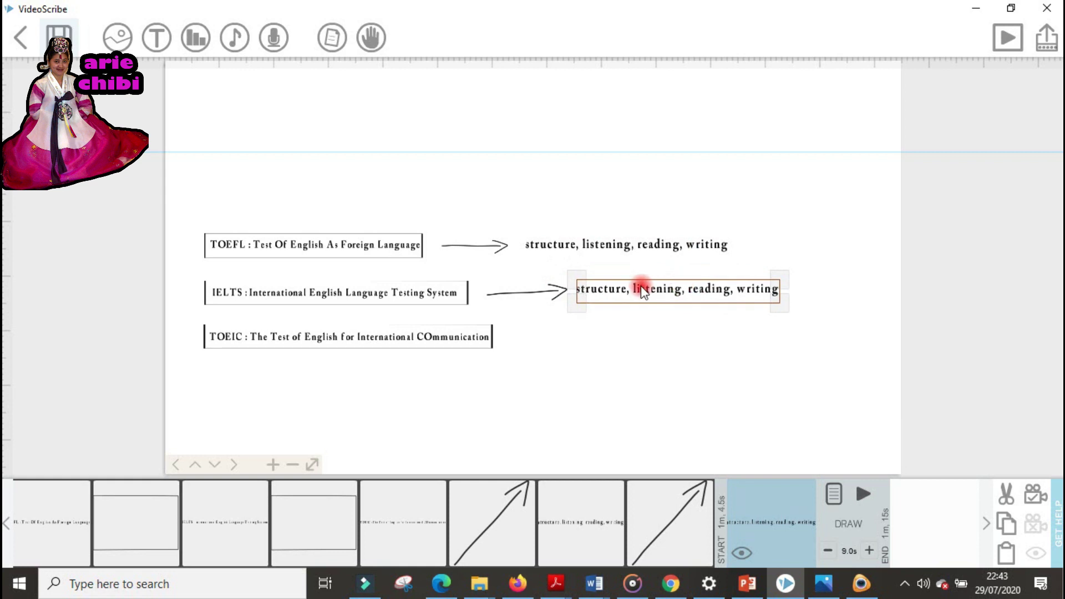
Change the copied text beside the IELTS arrow to "listening, reading, writing, speaking".
{"action": "left_click", "coordinate": [839, 498]}
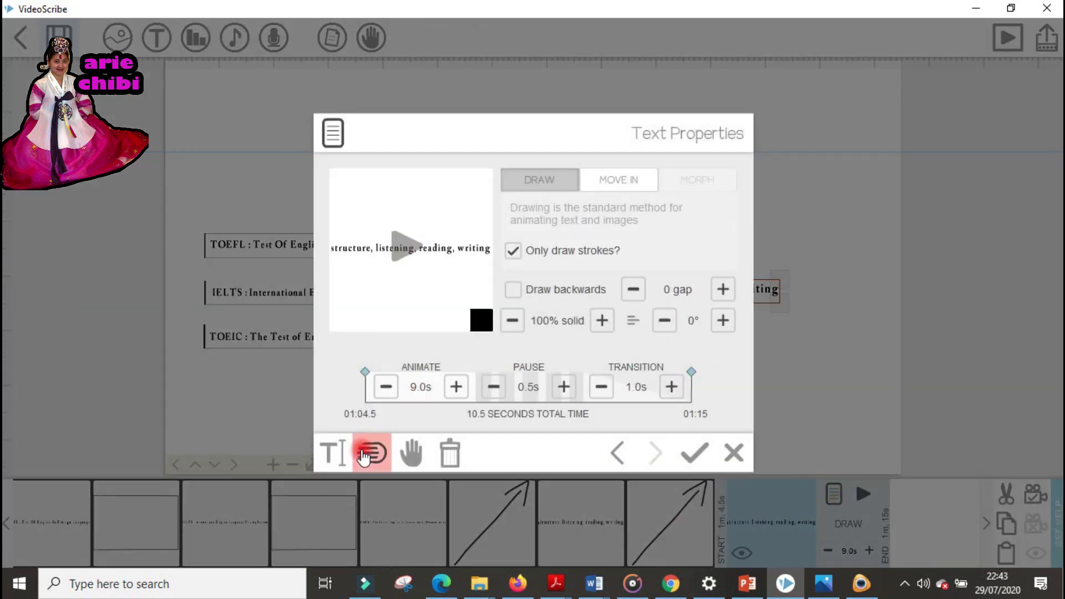
{"action": "left_click", "coordinate": [333, 452]}
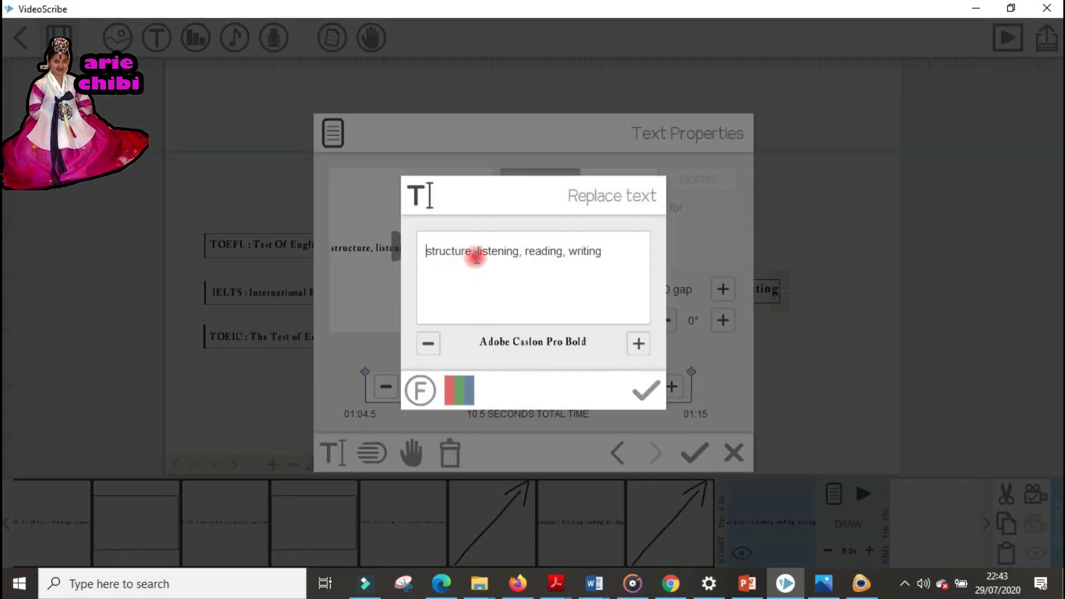
{"action": "left_click_drag", "start_coordinate": [475, 256], "coordinate": [372, 252]}
{"action": "key", "text": "BackSpace"}
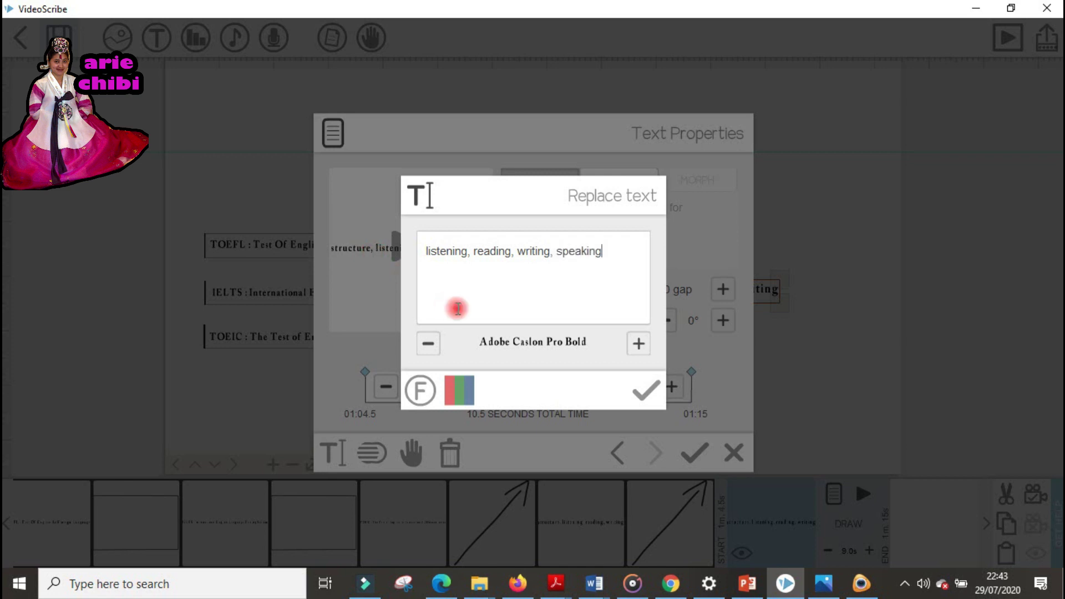
{"action": "left_click", "coordinate": [644, 390]}
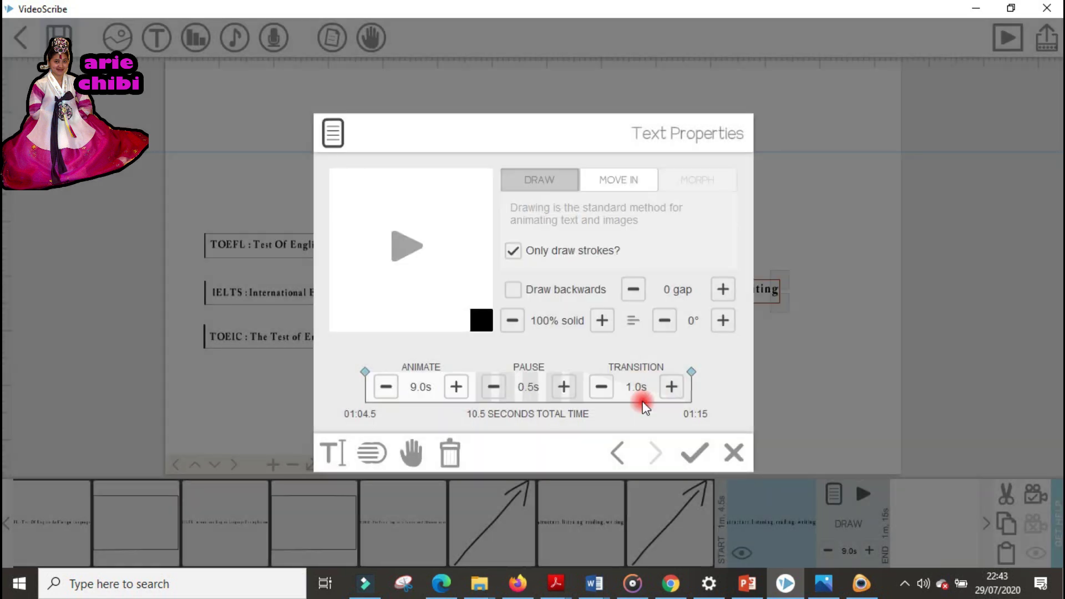
{"action": "left_click", "coordinate": [693, 452]}
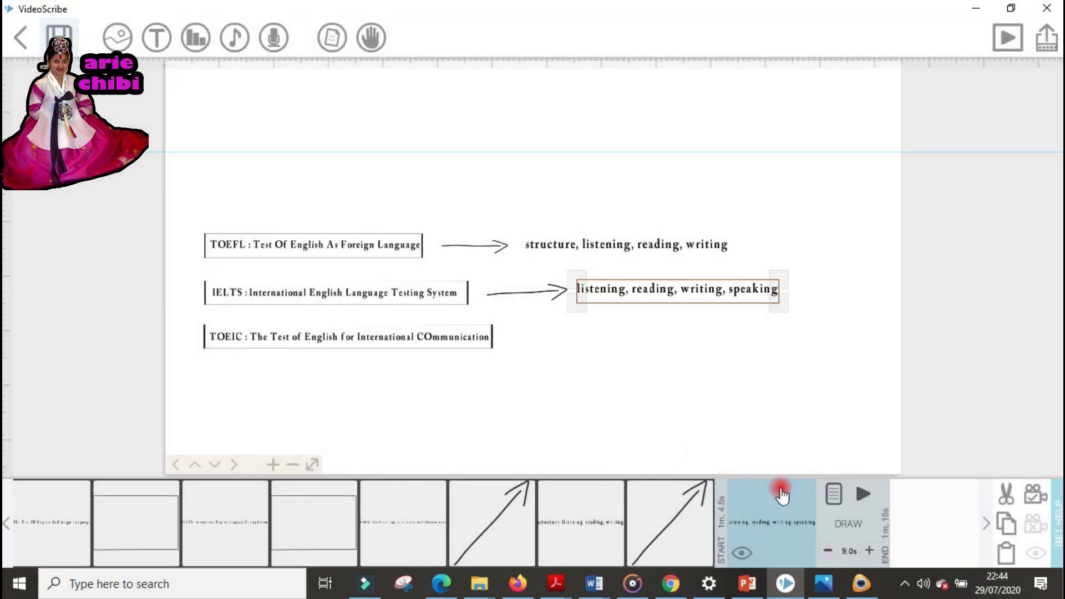
{"action": "left_click", "coordinate": [857, 586]}
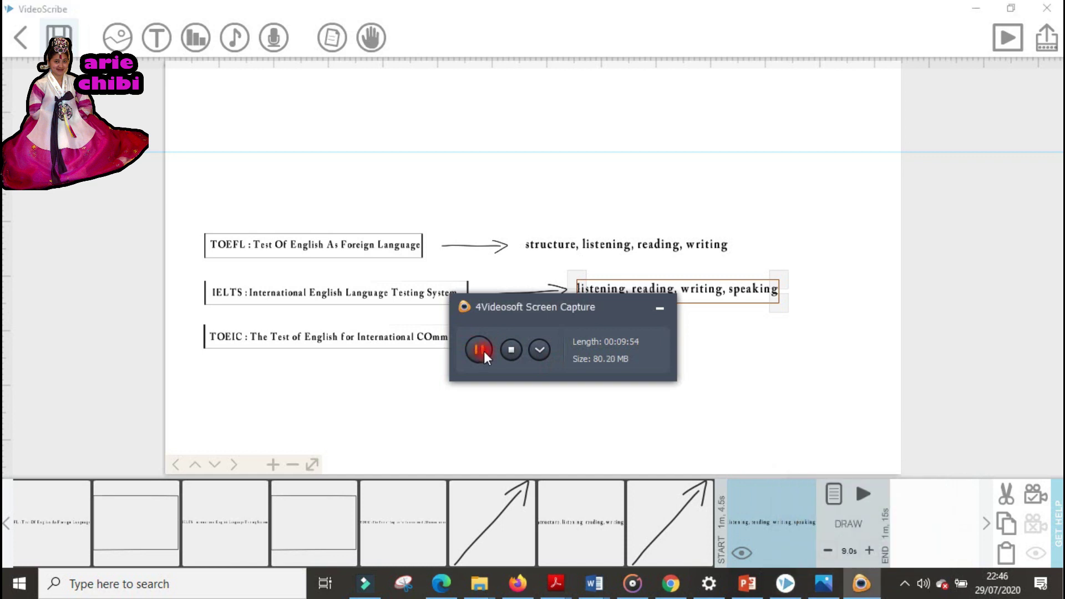
{"action": "left_click", "coordinate": [666, 308]}
{"action": "left_click", "coordinate": [769, 520]}
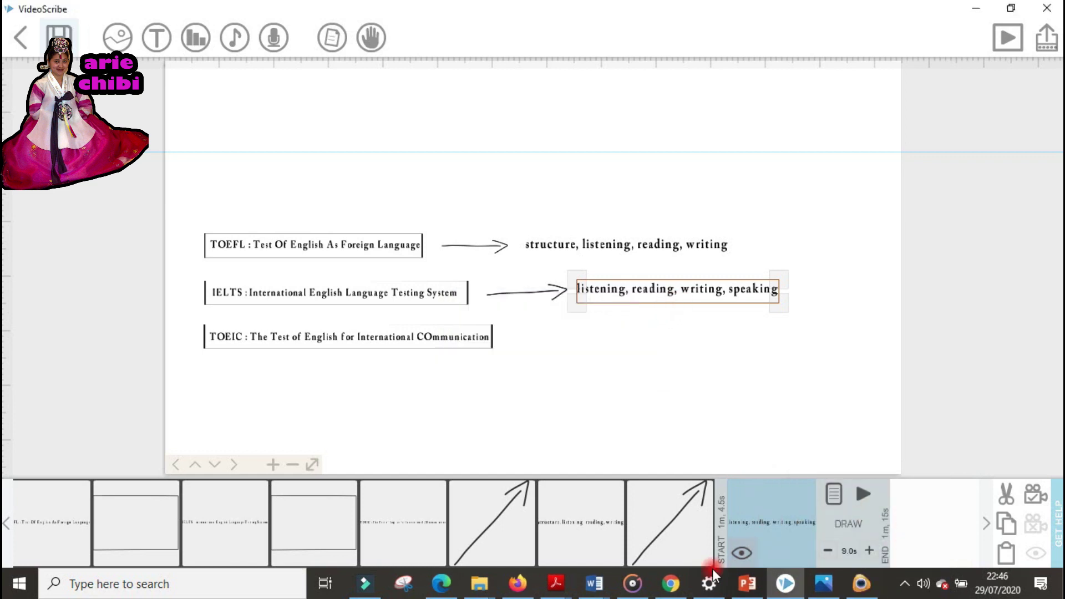
{"action": "left_click", "coordinate": [763, 524]}
Duplicate the IELTS arrow and put the copy after the IELTS skills text at the end of the timeline.
{"action": "left_click", "coordinate": [660, 529]}
{"action": "left_click", "coordinate": [1006, 522]}
{"action": "left_click", "coordinate": [1005, 552]}
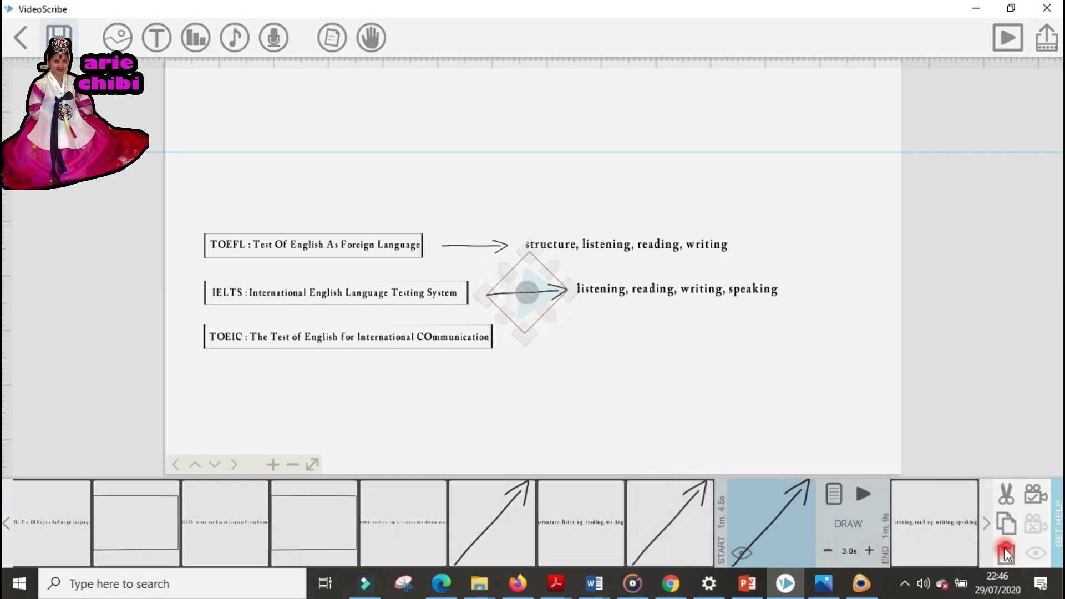
{"action": "left_click", "coordinate": [915, 530]}
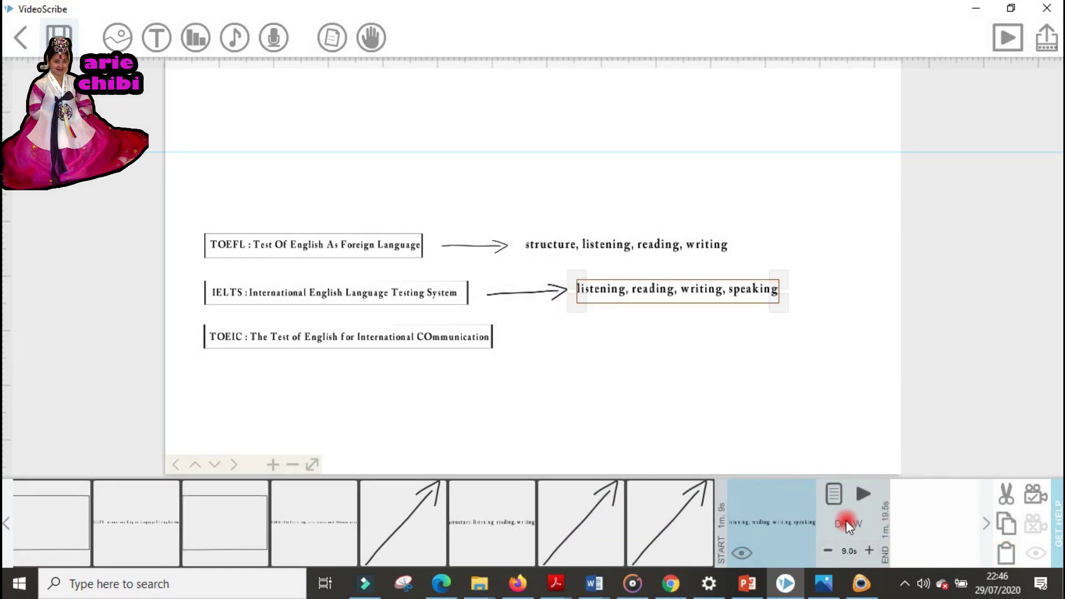
{"action": "left_click_drag", "start_coordinate": [712, 526], "coordinate": [673, 494]}
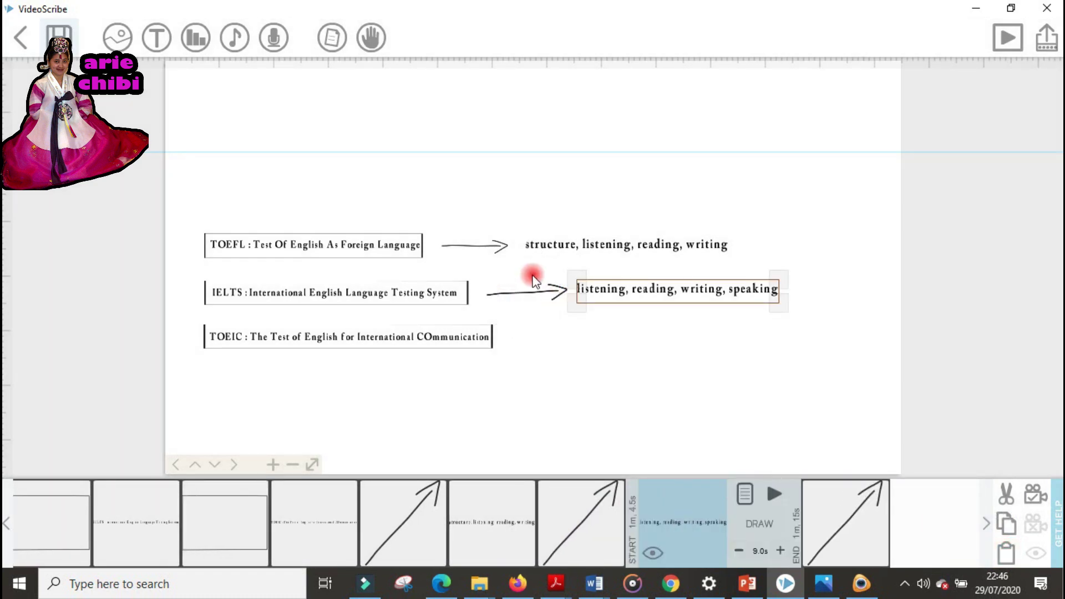
Move the copied arrow down from the IELTS row to just right of the TOEIC frame.
{"action": "left_click_drag", "start_coordinate": [534, 297], "coordinate": [553, 285]}
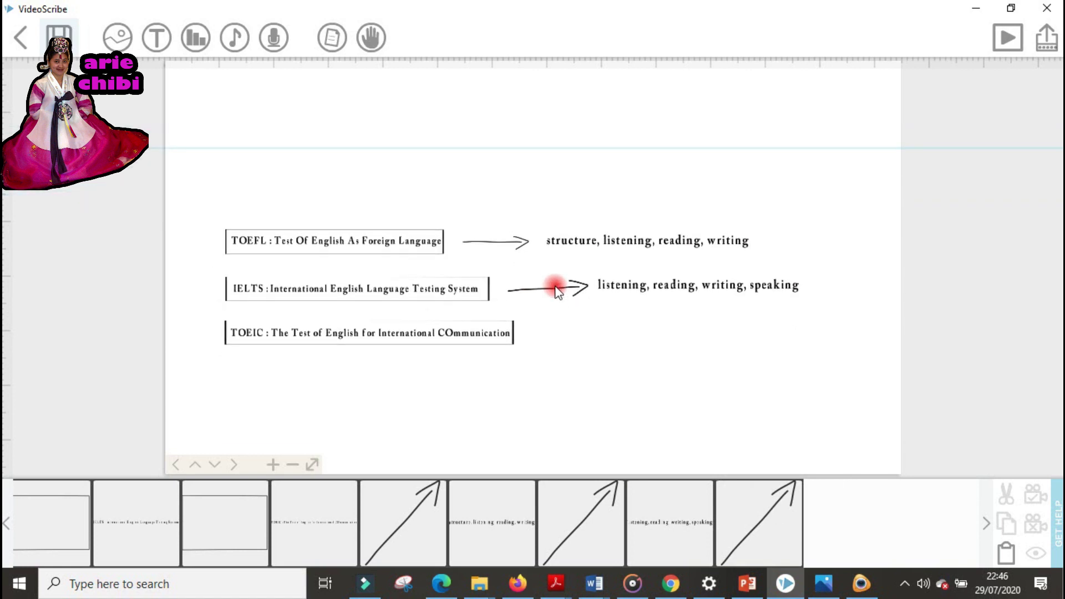
{"action": "left_click", "coordinate": [548, 286]}
{"action": "left_click", "coordinate": [573, 303]}
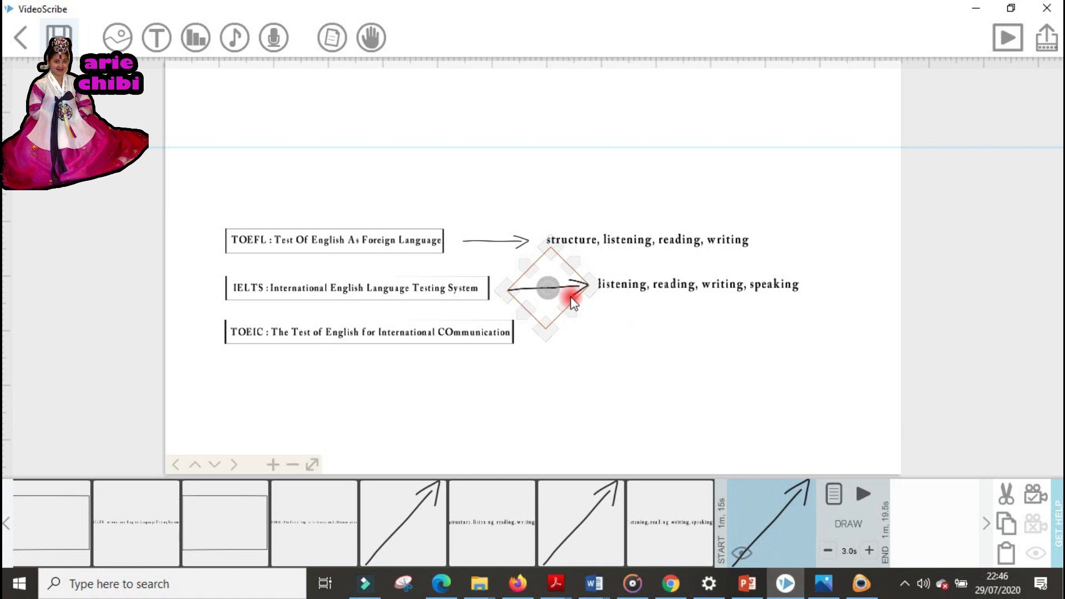
{"action": "left_click_drag", "start_coordinate": [567, 287], "coordinate": [586, 333]}
Duplicate the "listening, reading, writing, speaking" text and order the TOEIC arrow before the copy in the timeline.
{"action": "left_click", "coordinate": [692, 521]}
{"action": "left_click", "coordinate": [1005, 524]}
{"action": "left_click", "coordinate": [1006, 554]}
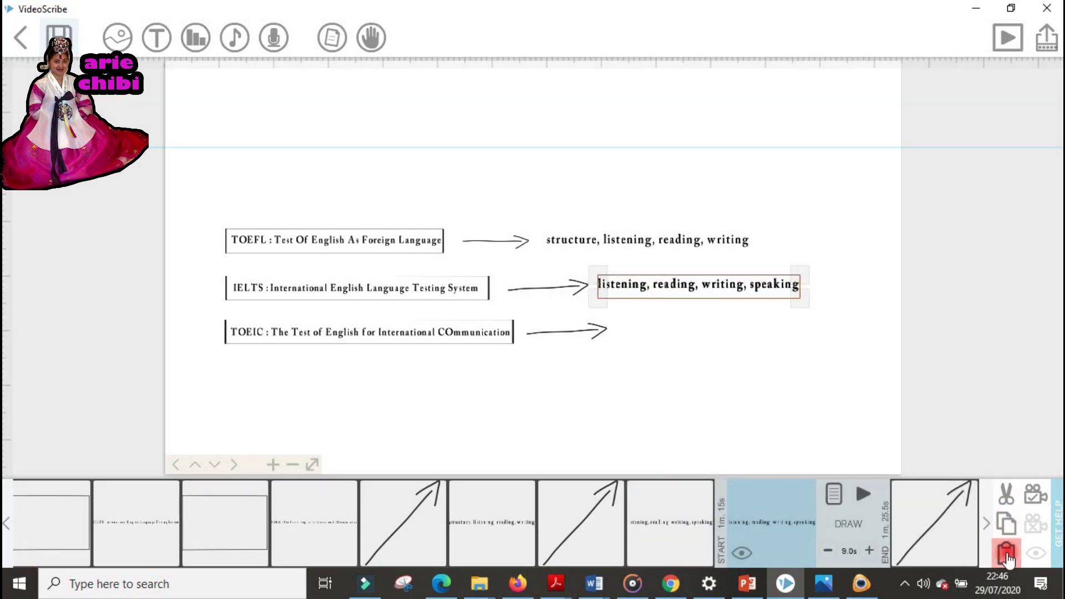
{"action": "left_click", "coordinate": [924, 528]}
{"action": "left_click", "coordinate": [778, 521]}
{"action": "left_click_drag", "start_coordinate": [778, 521], "coordinate": [689, 513]}
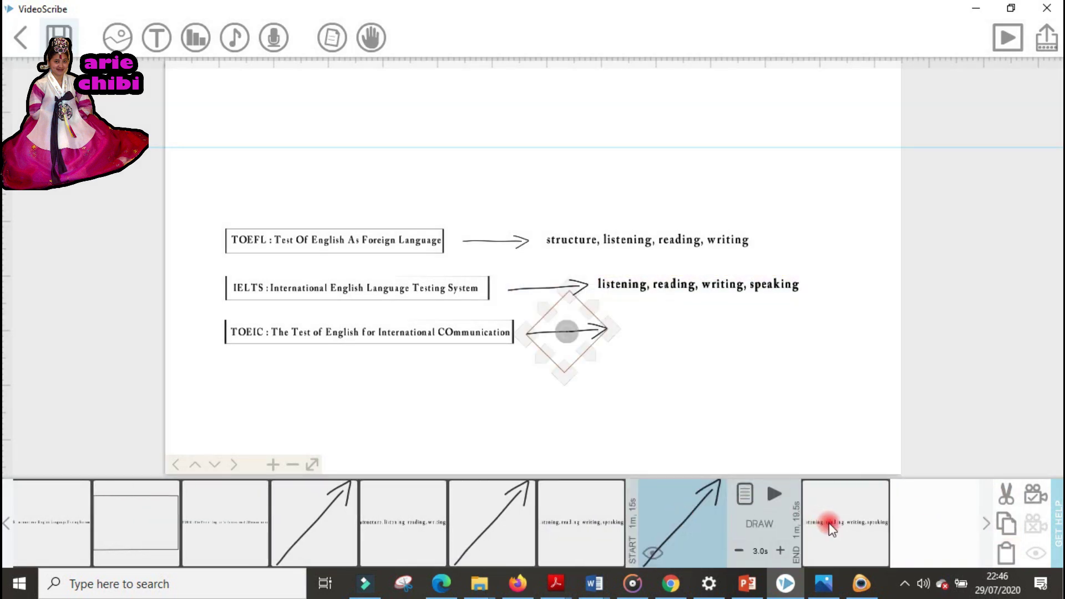
Place the copied "listening, reading, writing, speaking" text just right of the TOEIC arrow.
{"action": "left_click", "coordinate": [829, 523]}
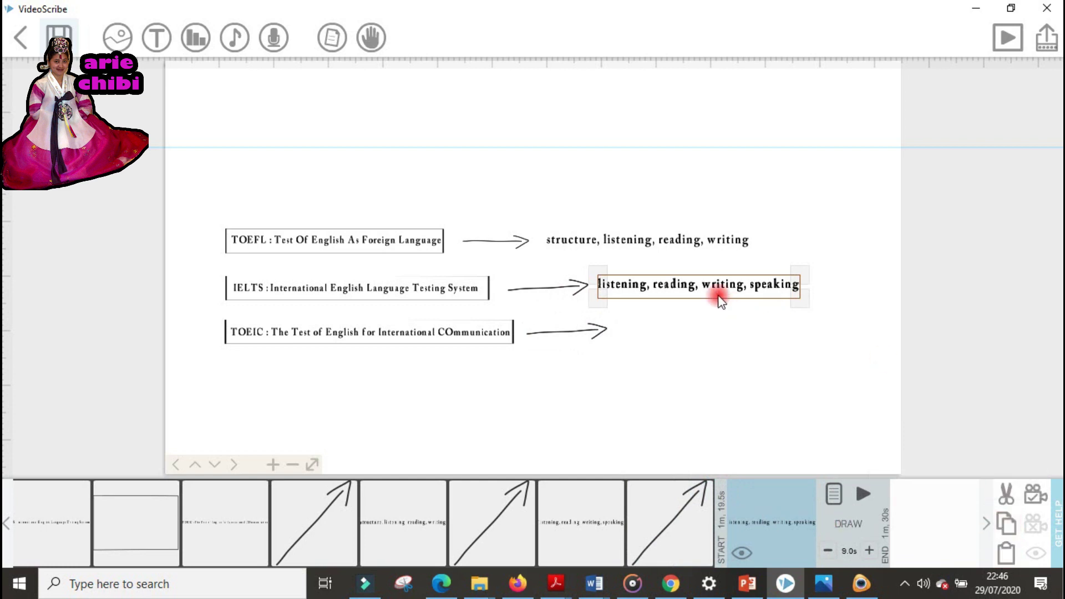
{"action": "left_click_drag", "start_coordinate": [719, 291], "coordinate": [739, 335]}
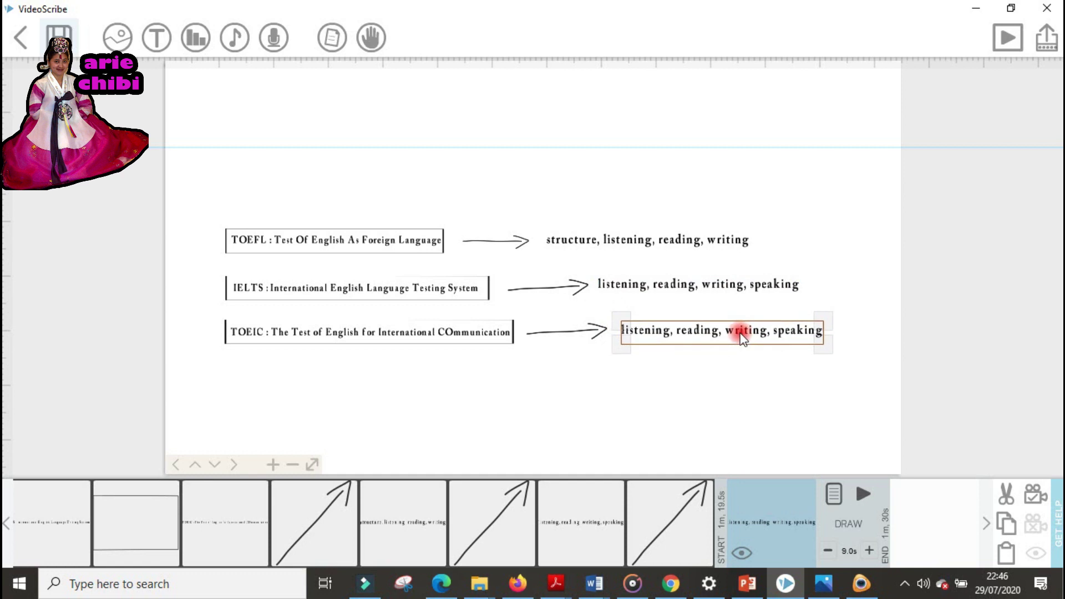
{"action": "left_click", "coordinate": [711, 399]}
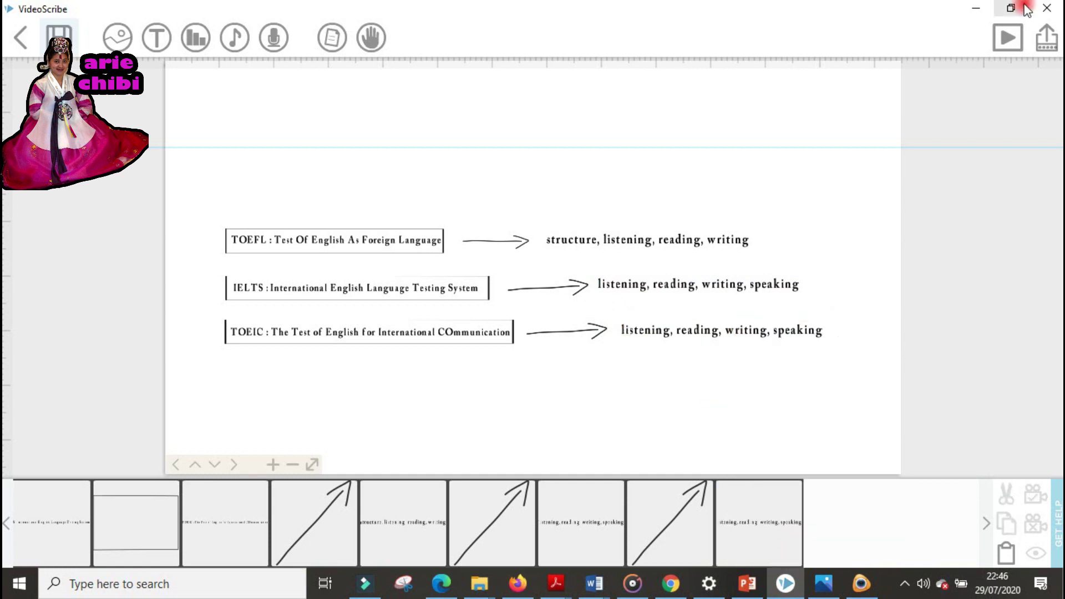
Preview the animation from the start and stop it during the TOEFL title.
{"action": "left_click", "coordinate": [1007, 38]}
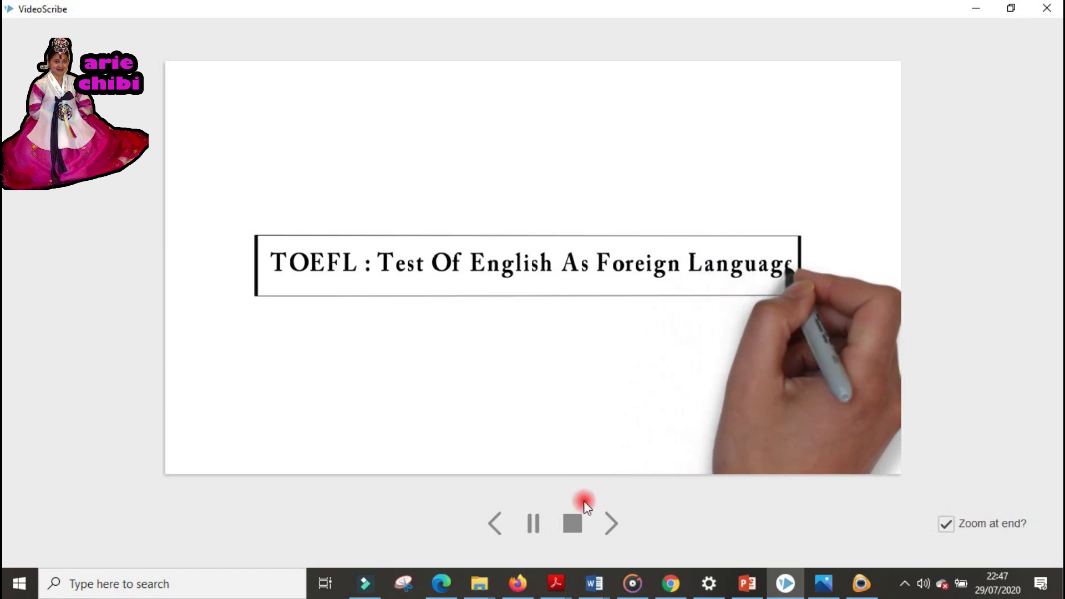
{"action": "left_click", "coordinate": [573, 523]}
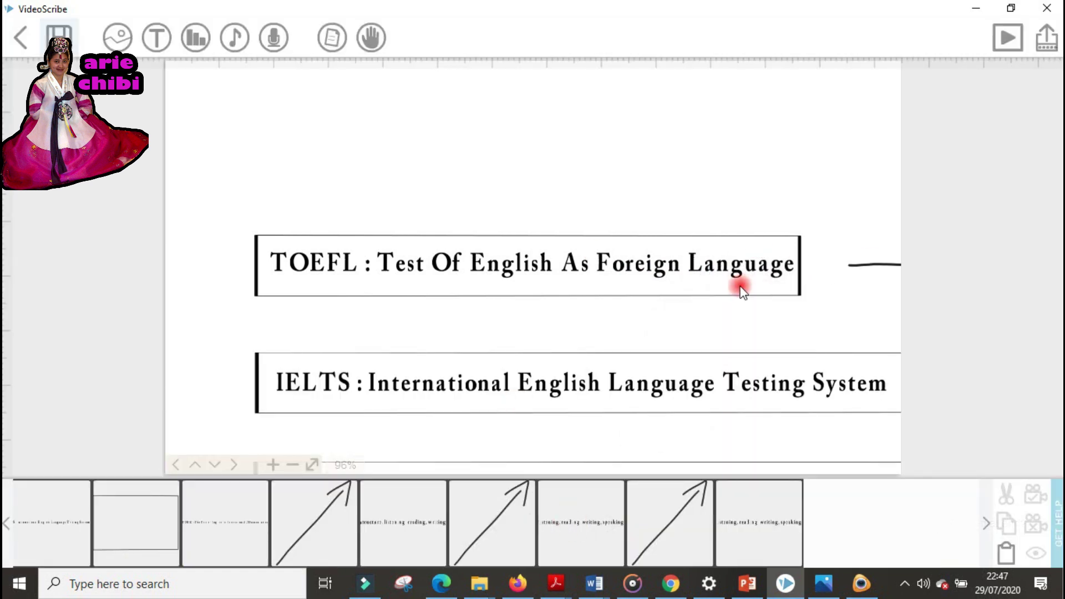
{"action": "left_click", "coordinate": [291, 465]}
{"action": "left_click", "coordinate": [292, 464]}
{"action": "left_click", "coordinate": [291, 464]}
{"action": "left_click", "coordinate": [291, 465]}
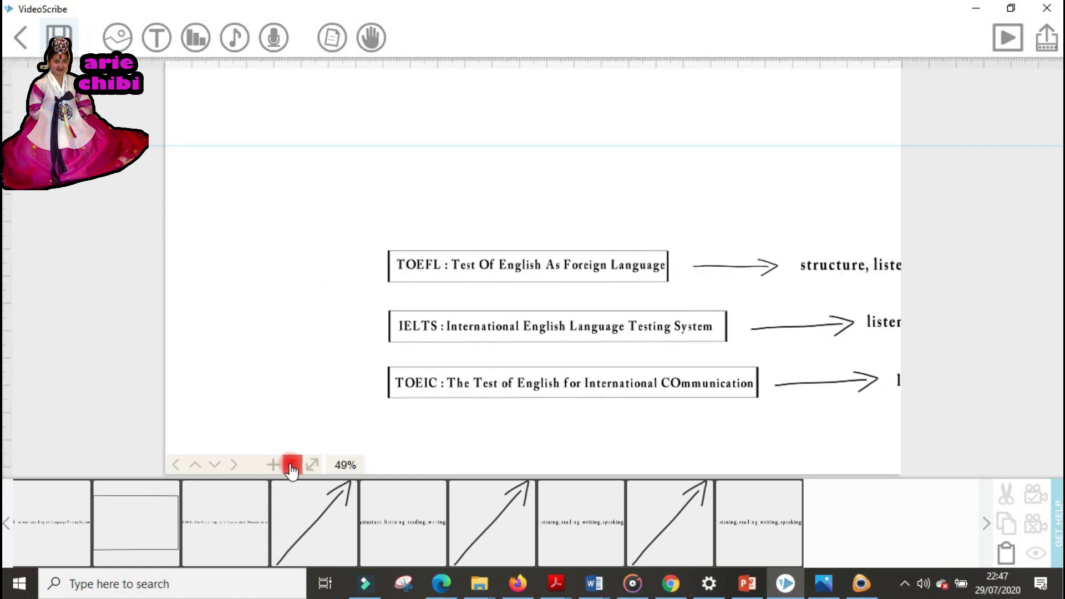
{"action": "left_click", "coordinate": [292, 465]}
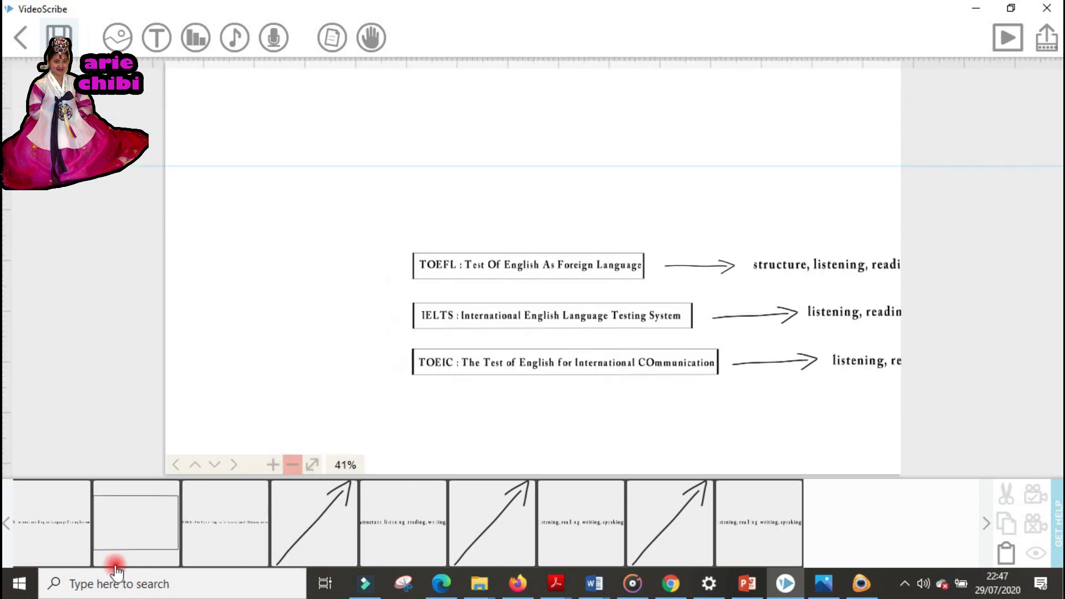
Shorten the drawing times of the TOEFL frame and the TOEFL title text.
{"action": "left_click", "coordinate": [8, 526]}
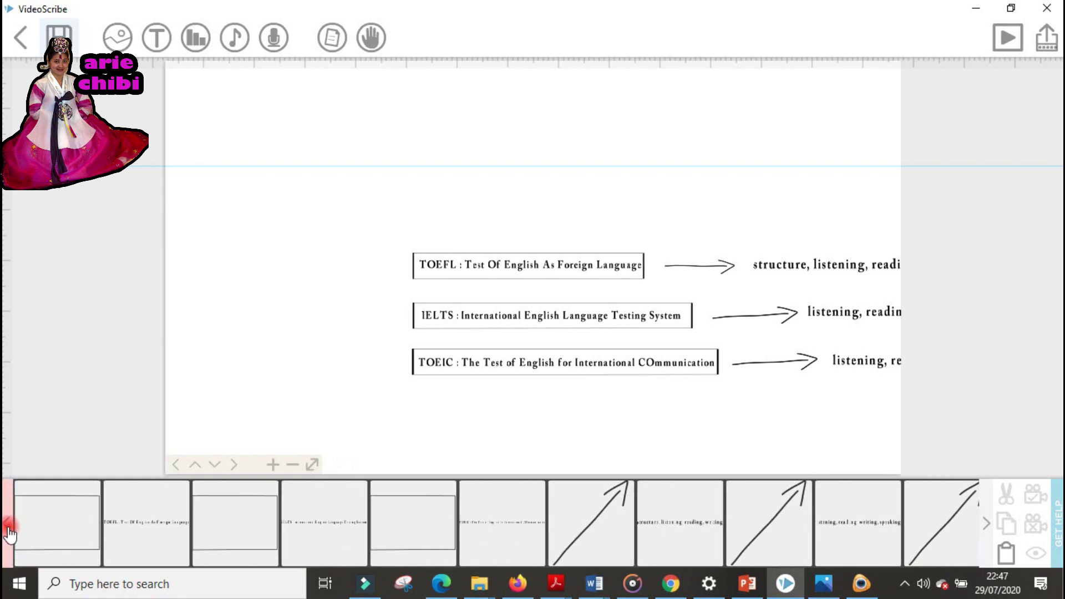
{"action": "left_click", "coordinate": [126, 522]}
{"action": "left_click", "coordinate": [99, 524]}
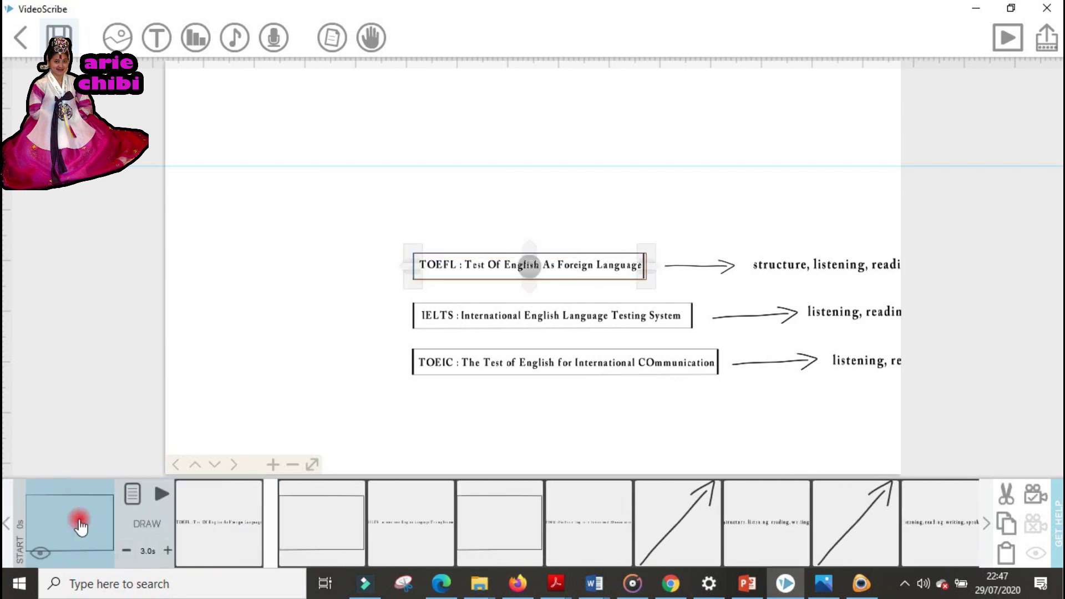
{"action": "left_click", "coordinate": [132, 551]}
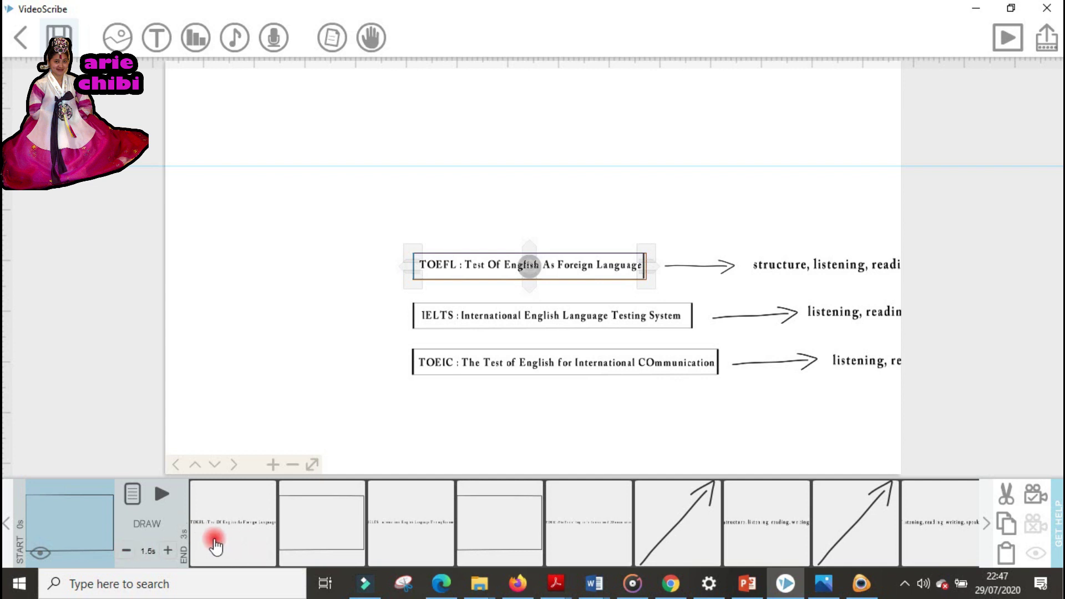
{"action": "left_click", "coordinate": [245, 546]}
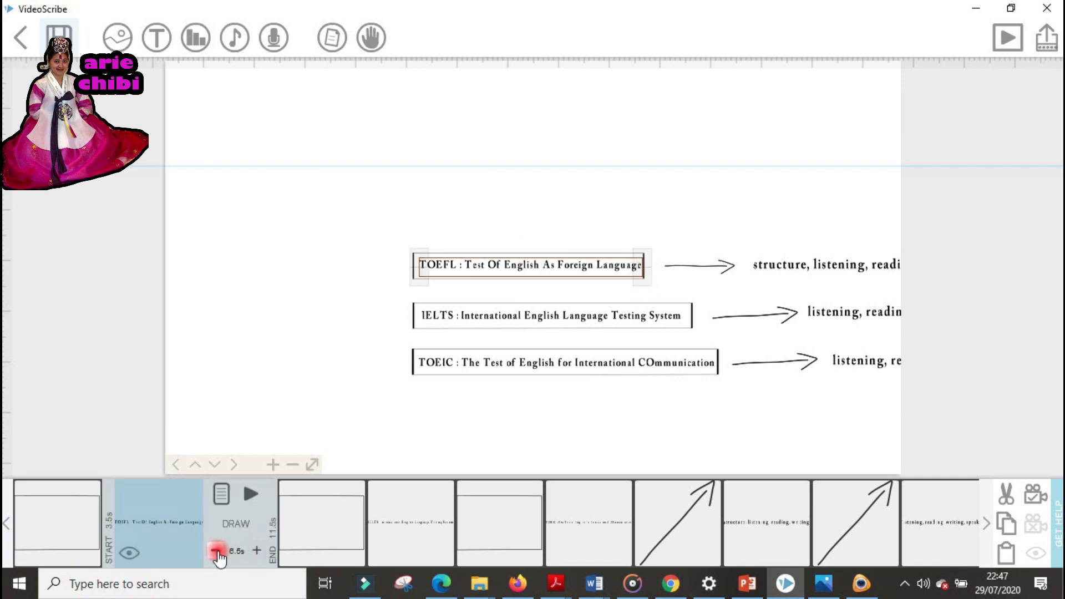
Shorten the drawing times of the IELTS and TOEIC frames and titles, giving the IELTS title 7.5 seconds.
{"action": "left_click", "coordinate": [328, 525]}
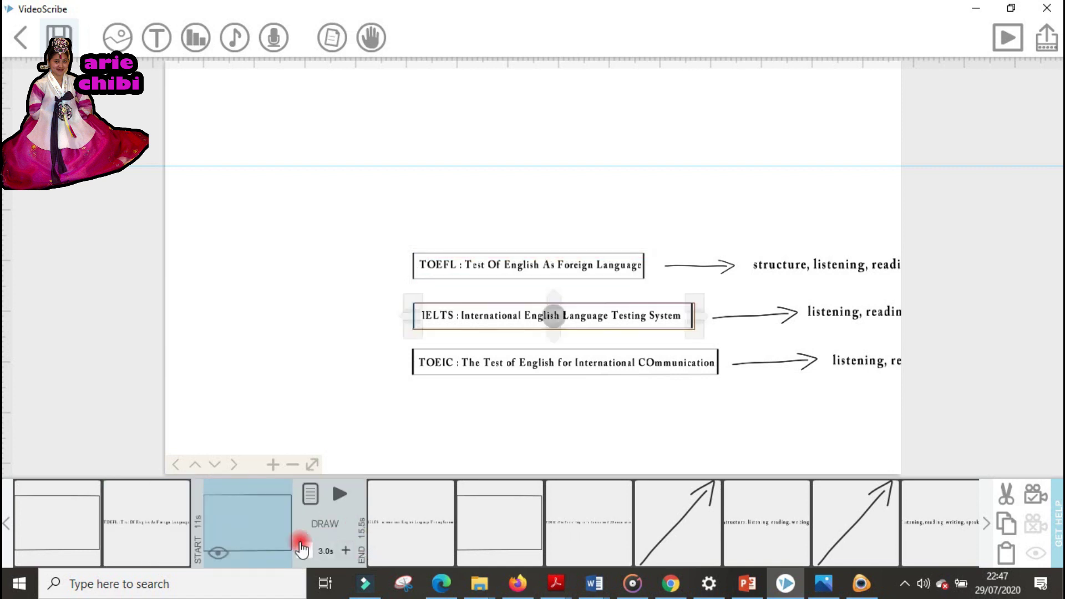
{"action": "left_click", "coordinate": [422, 523]}
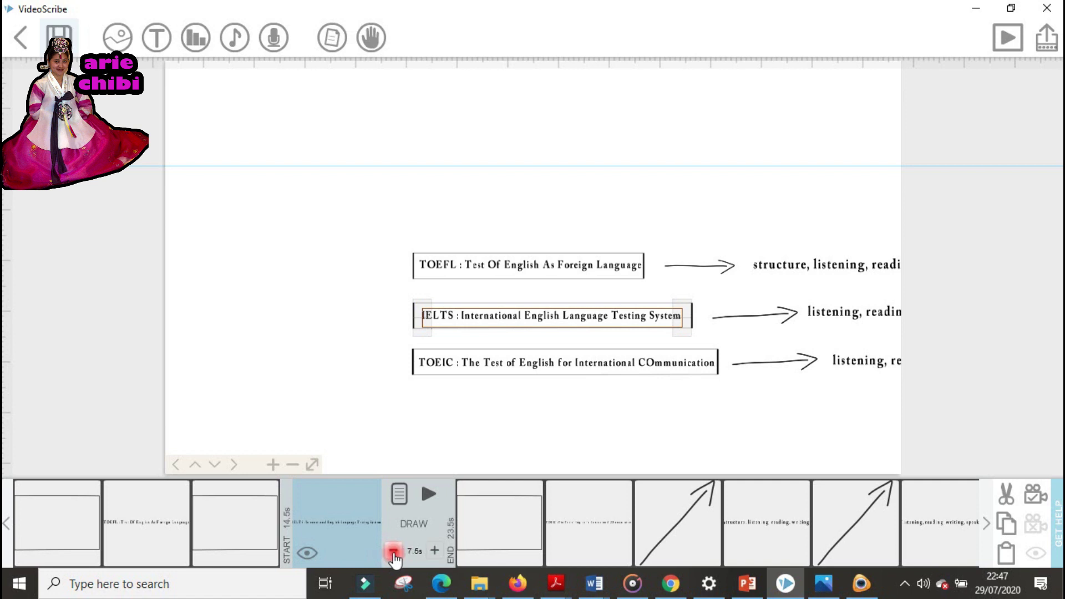
{"action": "left_click", "coordinate": [505, 524]}
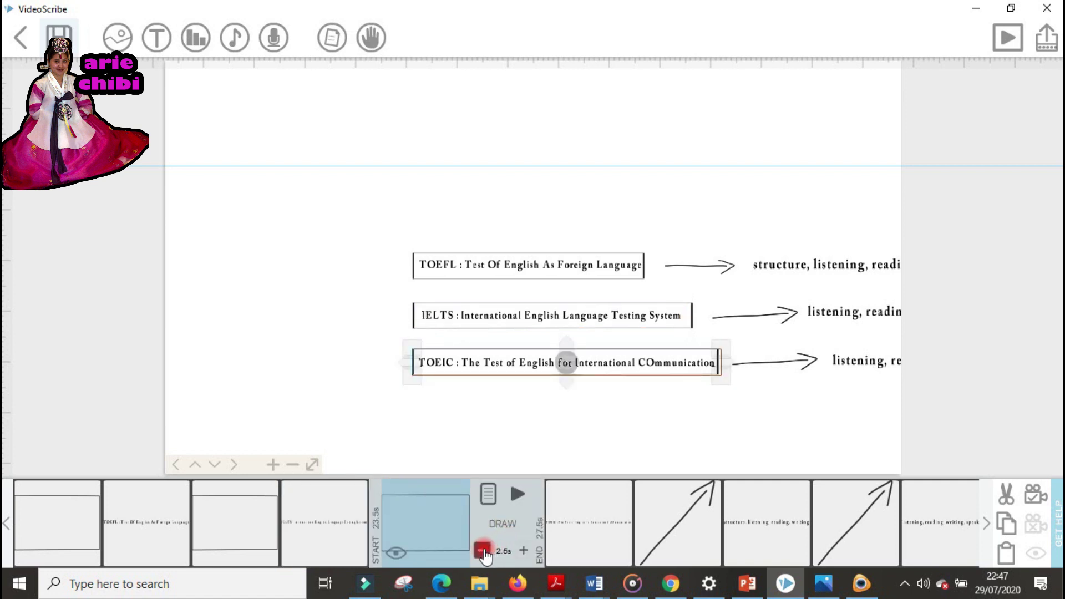
{"action": "left_click", "coordinate": [589, 549]}
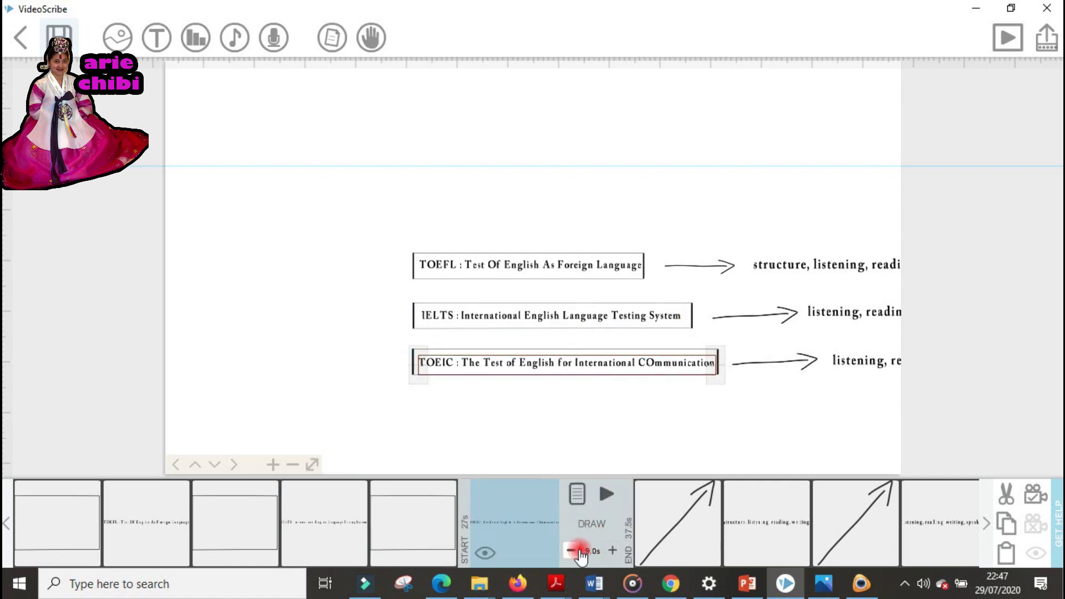
Shorten the drawing times of the TOEFL and IELTS arrows and skills texts, giving the IELTS skills text 7.5 seconds.
{"action": "left_click", "coordinate": [681, 546]}
{"action": "left_click", "coordinate": [658, 551]}
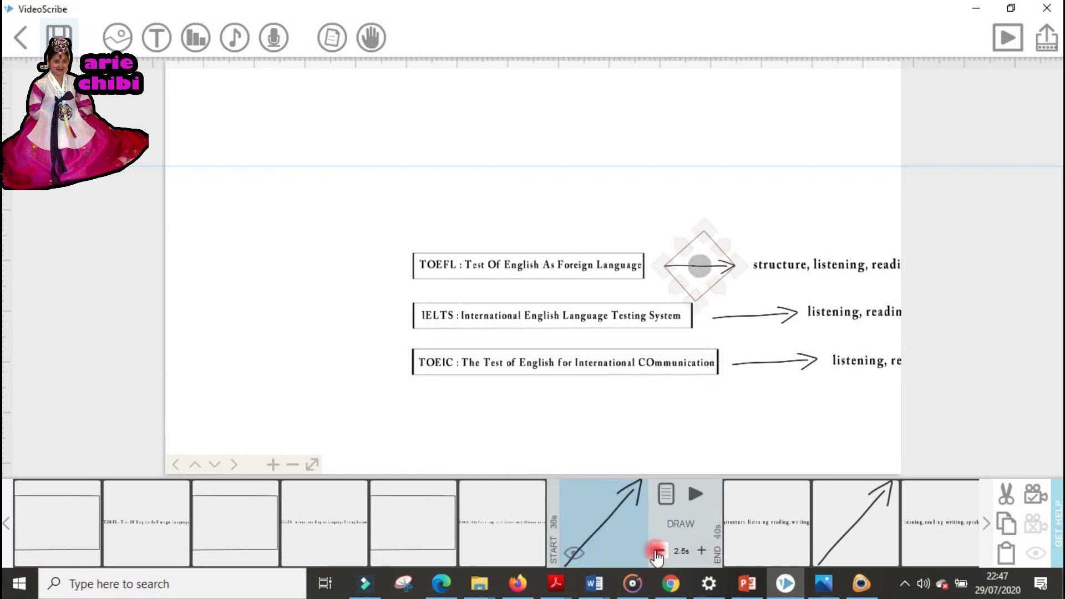
{"action": "left_click", "coordinate": [757, 524]}
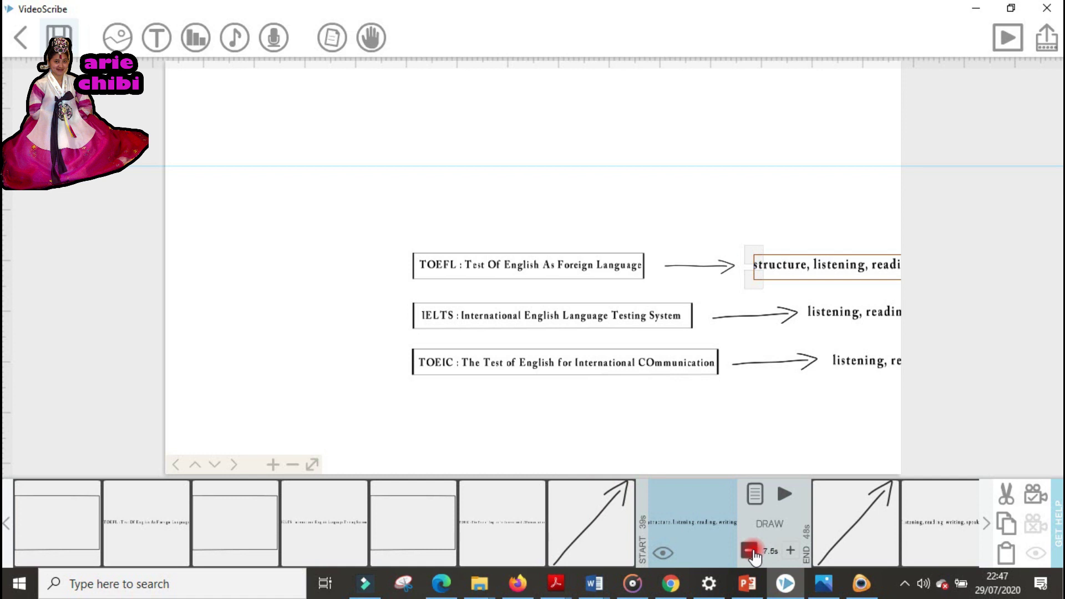
{"action": "left_click", "coordinate": [869, 540]}
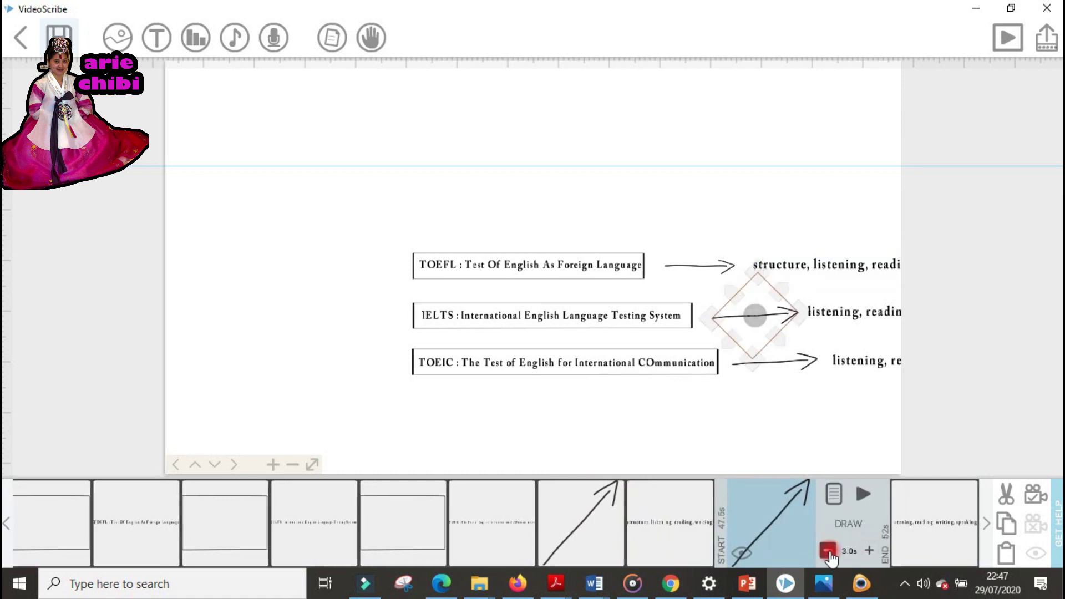
{"action": "left_click", "coordinate": [907, 530]}
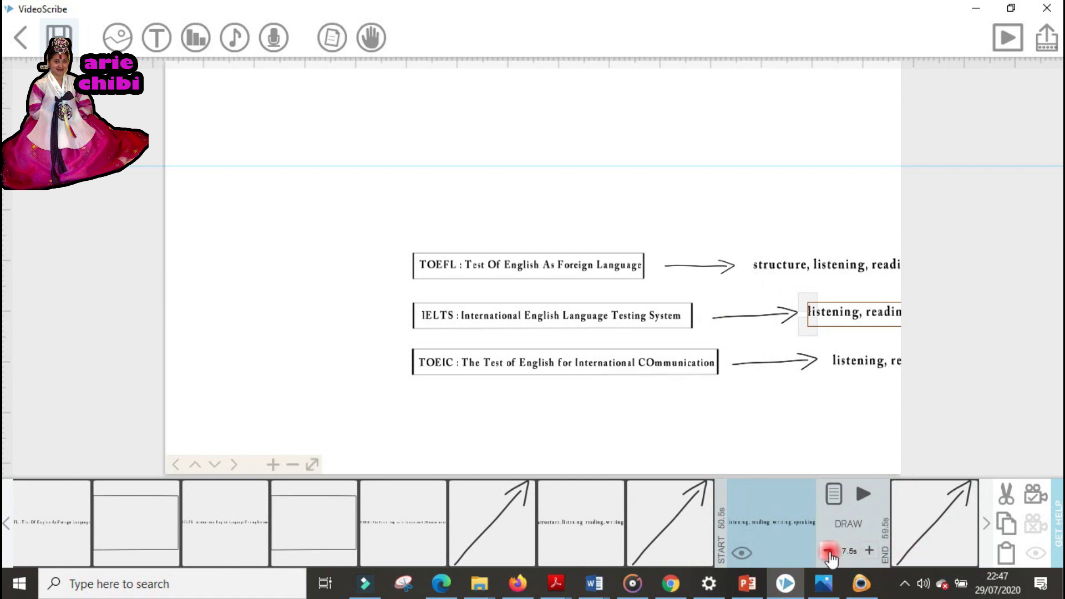
Set the drawing time of the TOEIC arrow to 2.0 seconds and of the TOEIC skills text to 7.0 seconds.
{"action": "left_click", "coordinate": [951, 526]}
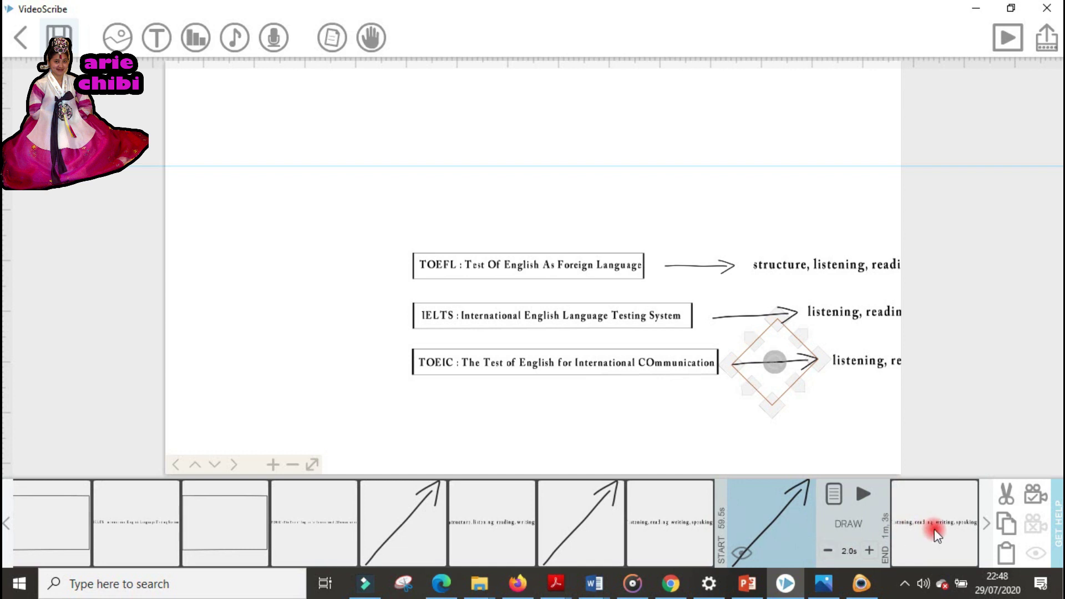
{"action": "left_click", "coordinate": [934, 528]}
{"action": "left_click", "coordinate": [825, 551]}
{"action": "left_click", "coordinate": [826, 551]}
{"action": "left_click", "coordinate": [827, 552]}
{"action": "left_click", "coordinate": [987, 551]}
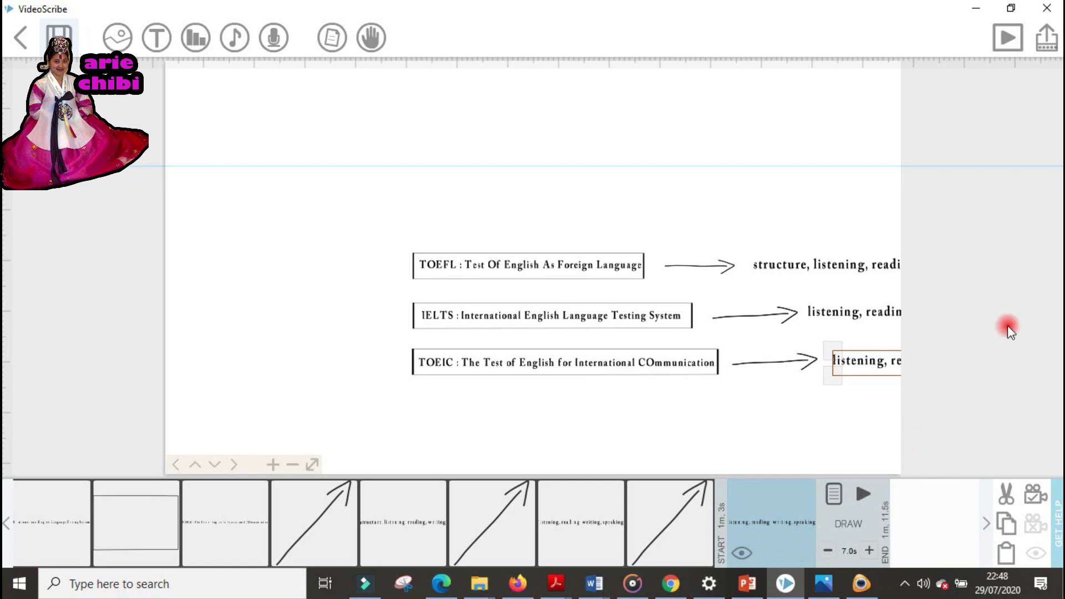
Play the animation with the shortened drawing times and stop it during the TOEFL title.
{"action": "left_click", "coordinate": [1008, 37]}
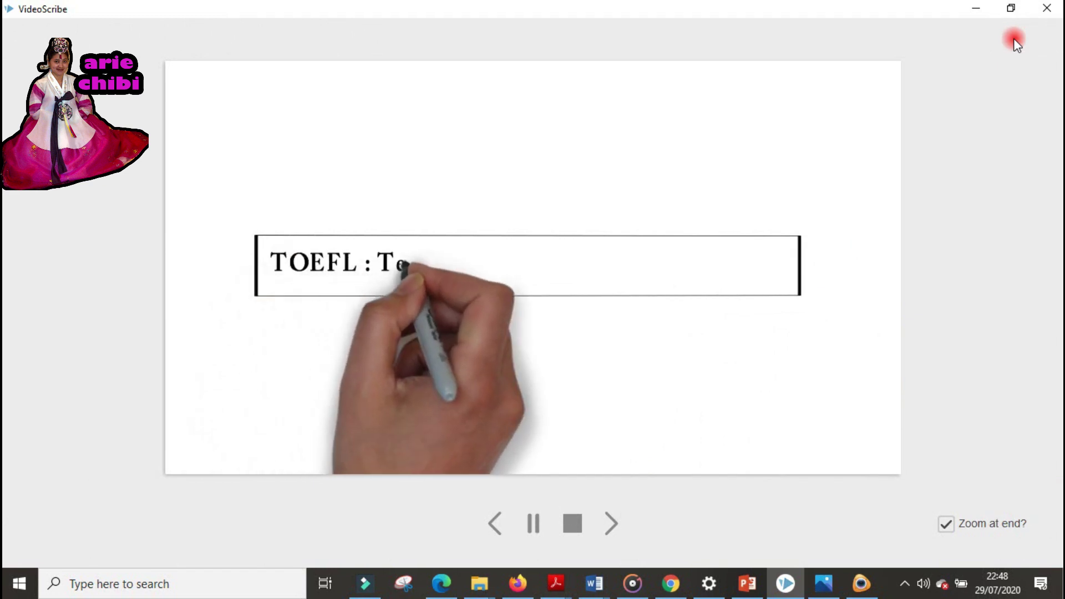
{"action": "left_click", "coordinate": [572, 524]}
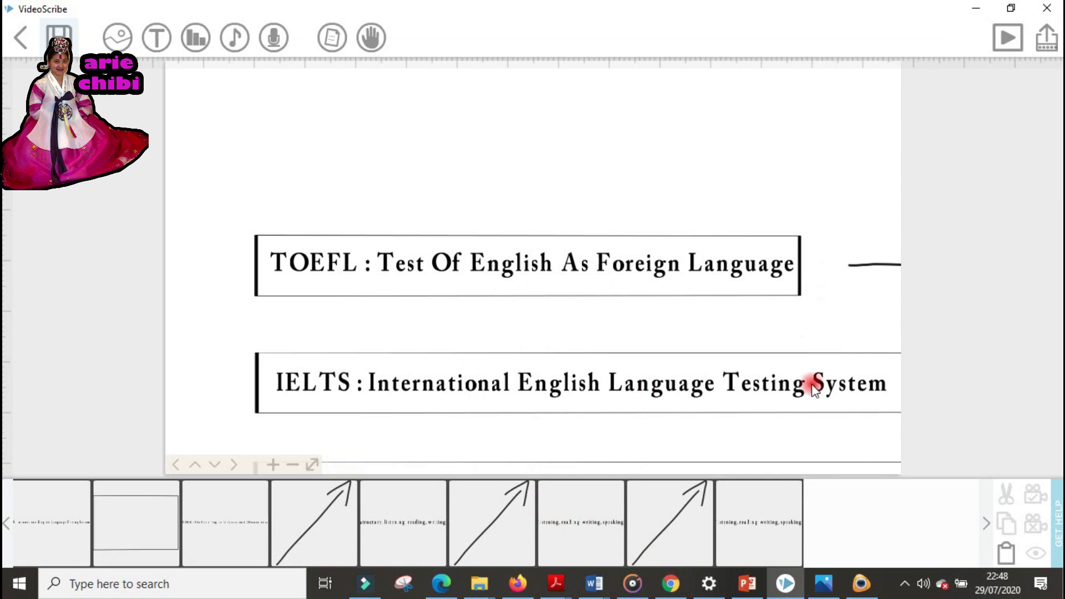
{"action": "left_click", "coordinate": [293, 465]}
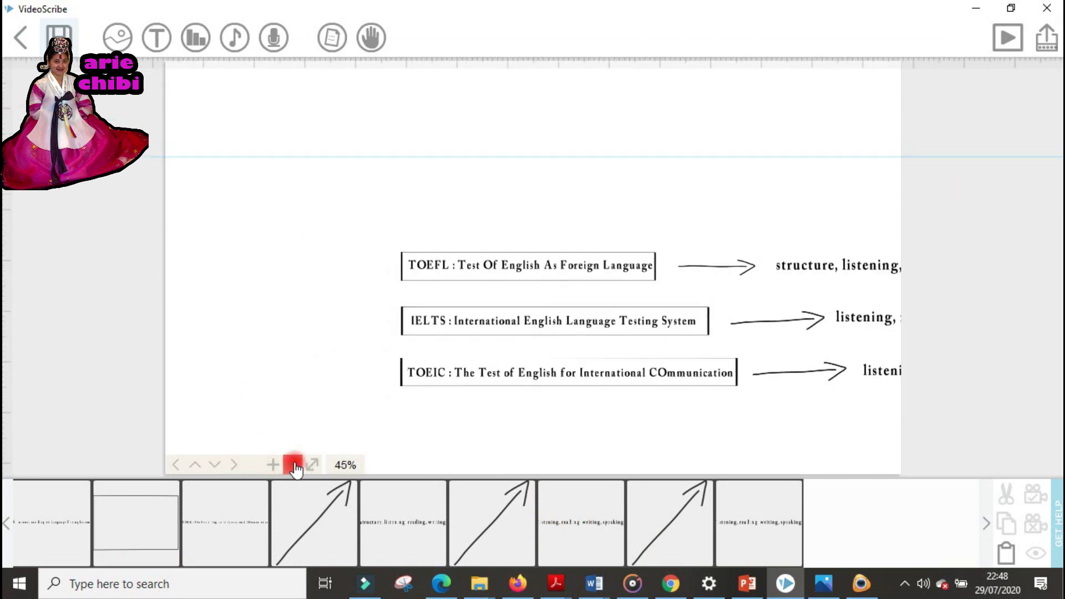
{"action": "left_click_drag", "start_coordinate": [550, 410], "coordinate": [405, 401]}
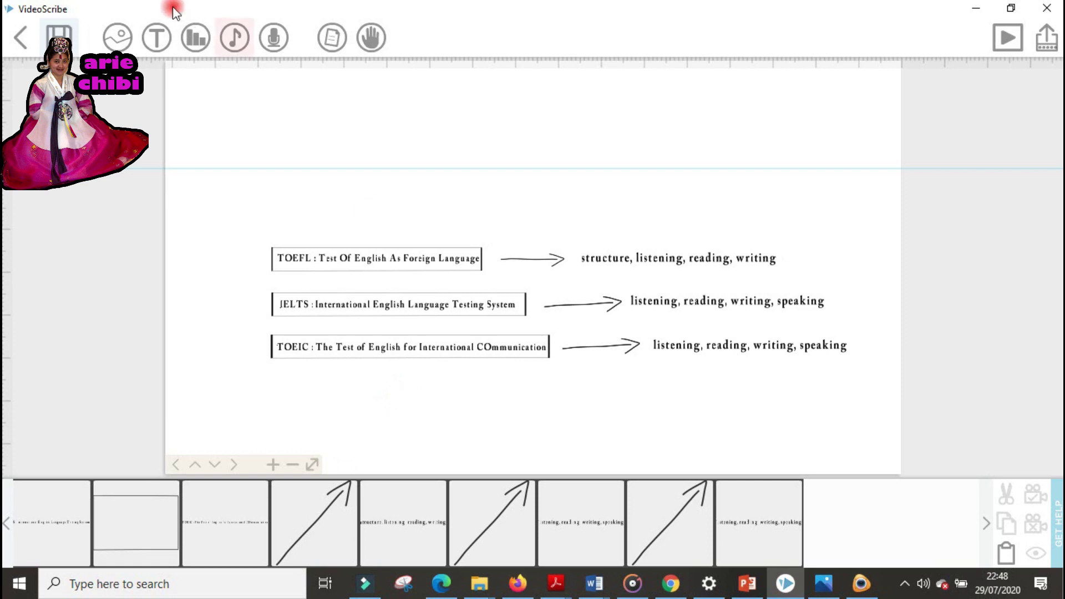
Add the ellipse image and stretch it so it encloses all three framed titles and their skills texts.
{"action": "left_click", "coordinate": [125, 38]}
{"action": "left_click", "coordinate": [453, 233]}
{"action": "left_click_drag", "start_coordinate": [378, 268], "coordinate": [216, 292]}
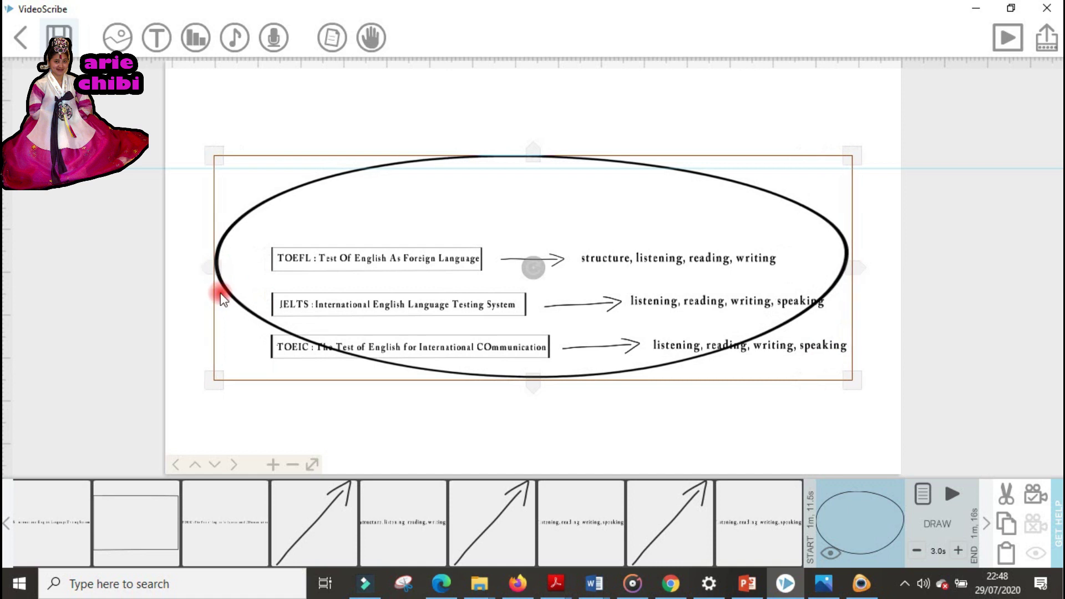
{"action": "left_click_drag", "start_coordinate": [579, 360], "coordinate": [594, 388]}
{"action": "mouse_move", "coordinate": [248, 206]}
{"action": "left_mouse_down"}
{"action": "mouse_move", "coordinate": [210, 172]}
{"action": "mouse_move", "coordinate": [248, 191]}
{"action": "left_mouse_up"}
Add the curved arrow image and place it small on the upper-right edge of the ellipse, pointing outward.
{"action": "left_click", "coordinate": [292, 465]}
{"action": "left_click", "coordinate": [296, 468]}
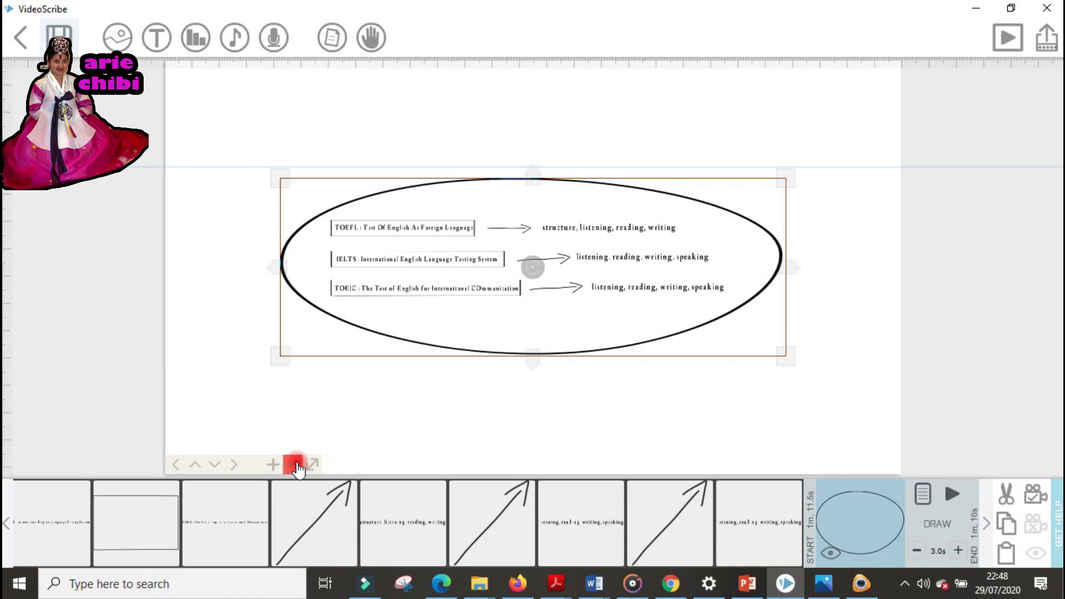
{"action": "left_click", "coordinate": [118, 37]}
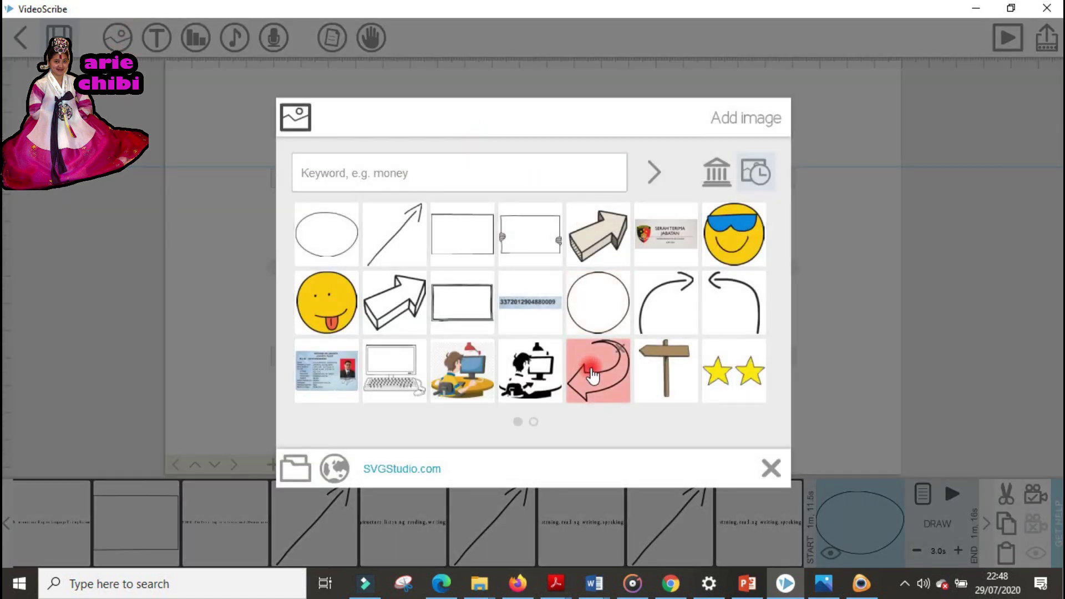
{"action": "left_click", "coordinate": [680, 323]}
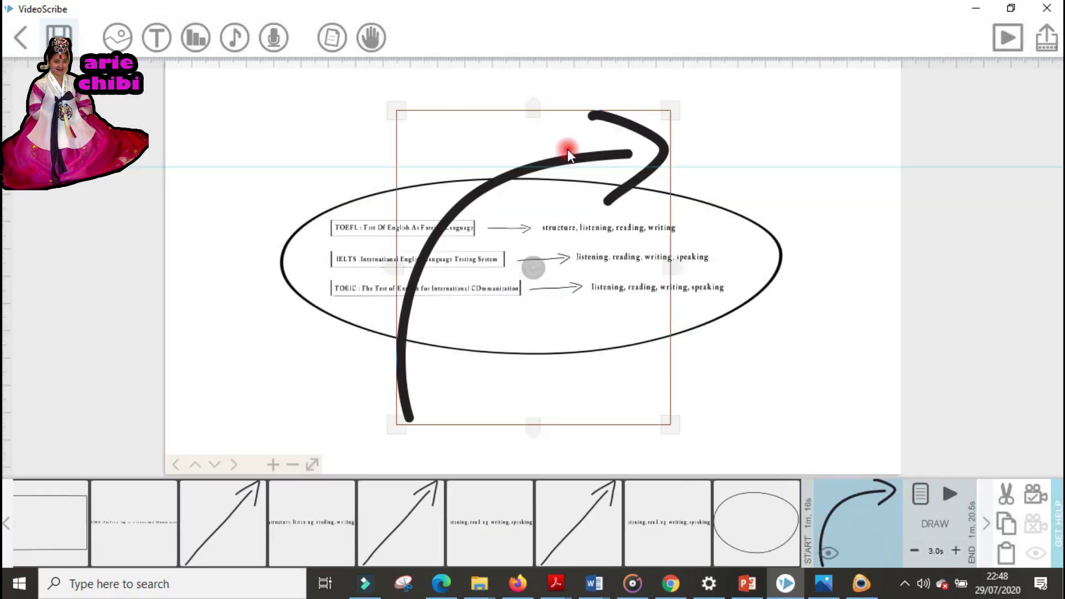
{"action": "left_click_drag", "start_coordinate": [403, 431], "coordinate": [781, 152]}
{"action": "left_click", "coordinate": [771, 366]}
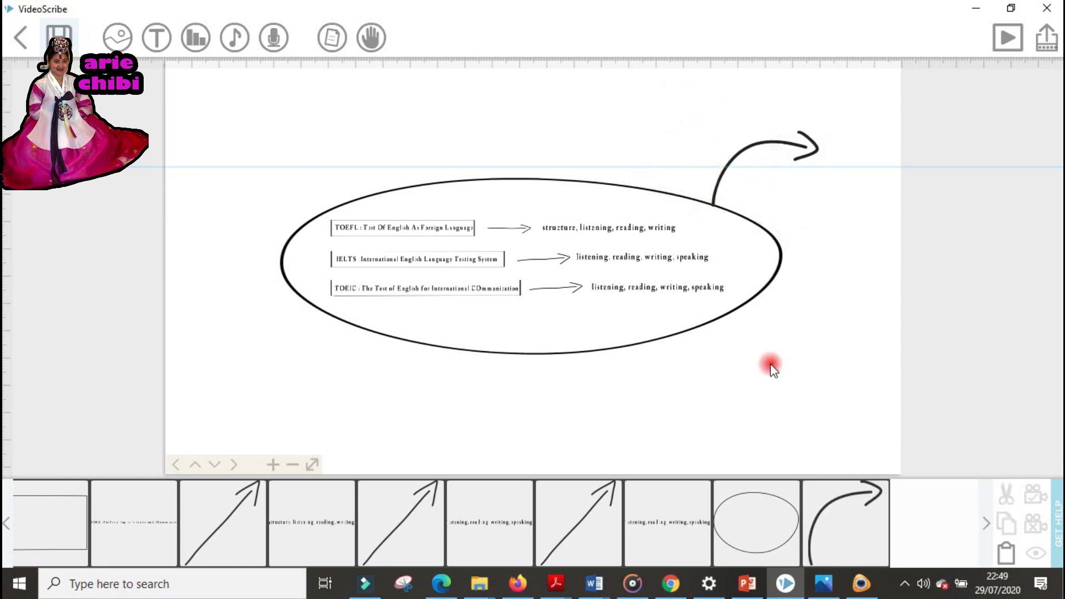
Search the image library for "callout" and add the bold rectangular speech bubble.
{"action": "left_click", "coordinate": [291, 467]}
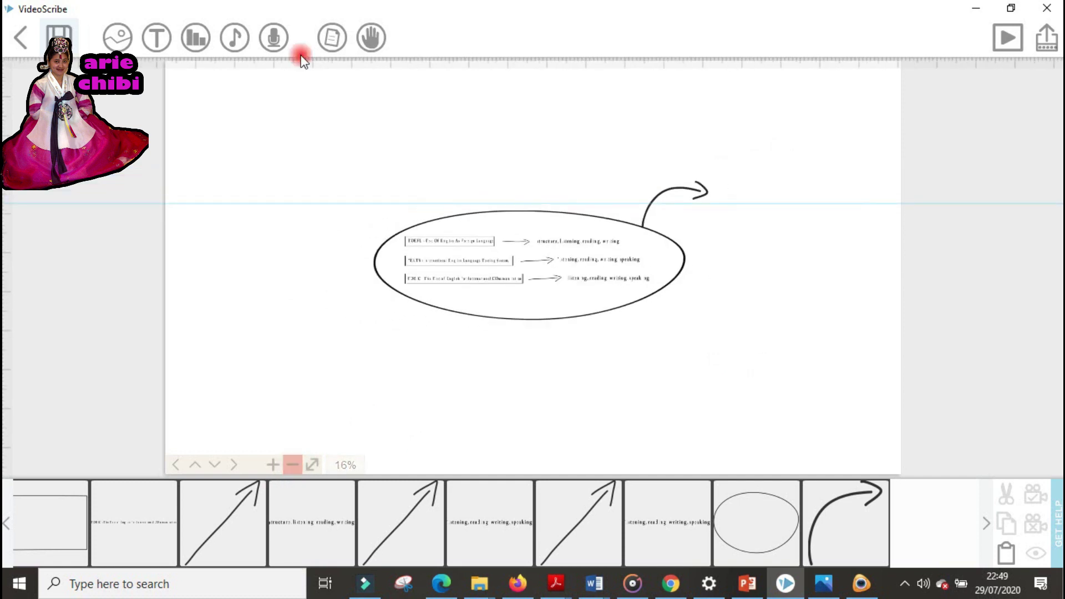
{"action": "left_click", "coordinate": [129, 49]}
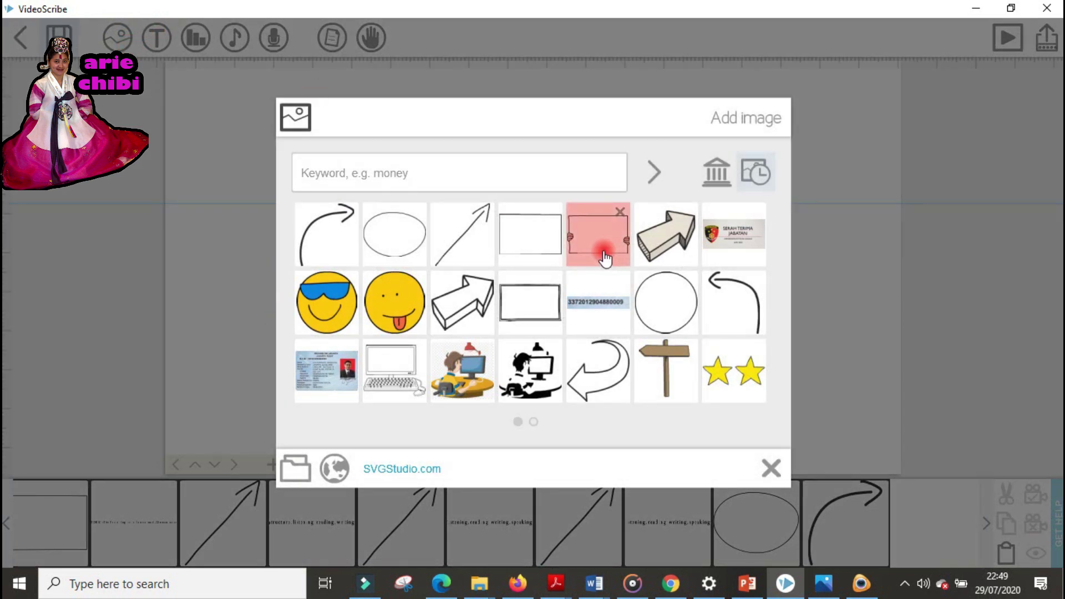
{"action": "left_click", "coordinate": [402, 183]}
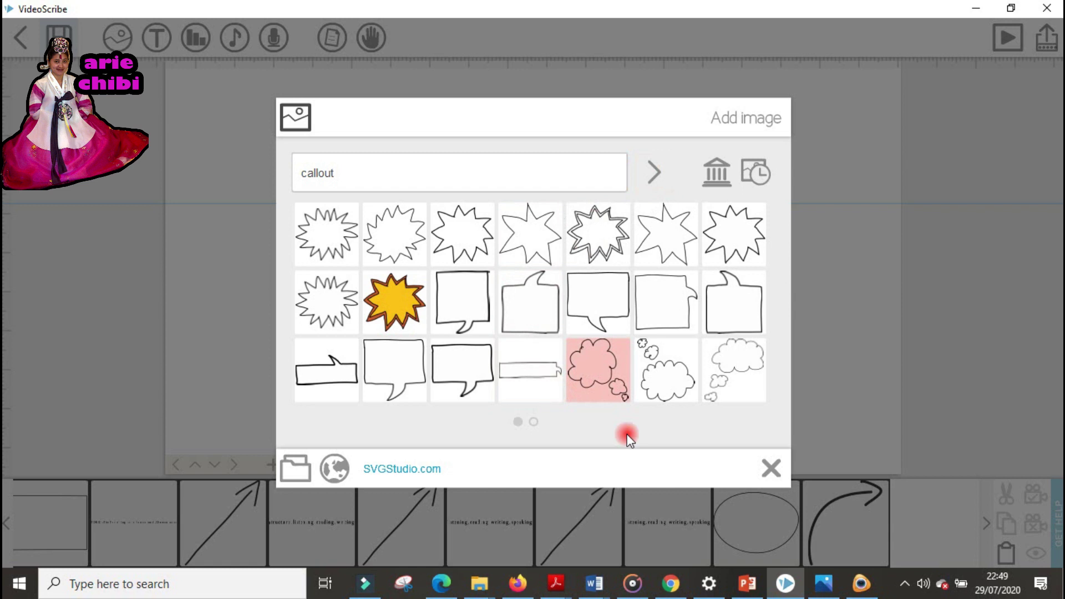
{"action": "left_click", "coordinate": [464, 377]}
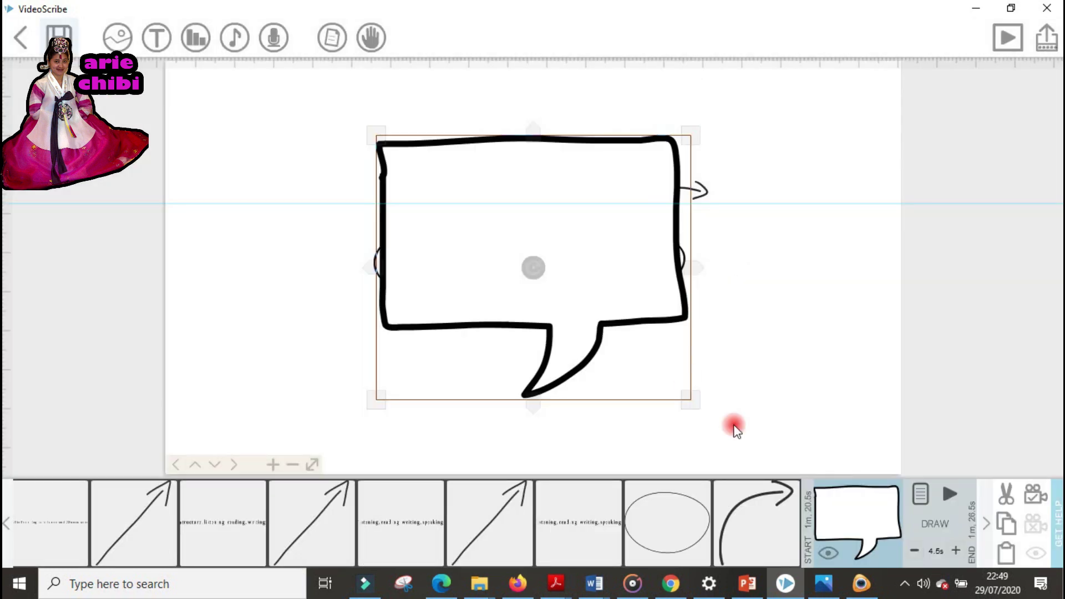
Delete the curved arrow from the scribe.
{"action": "left_click", "coordinate": [742, 521]}
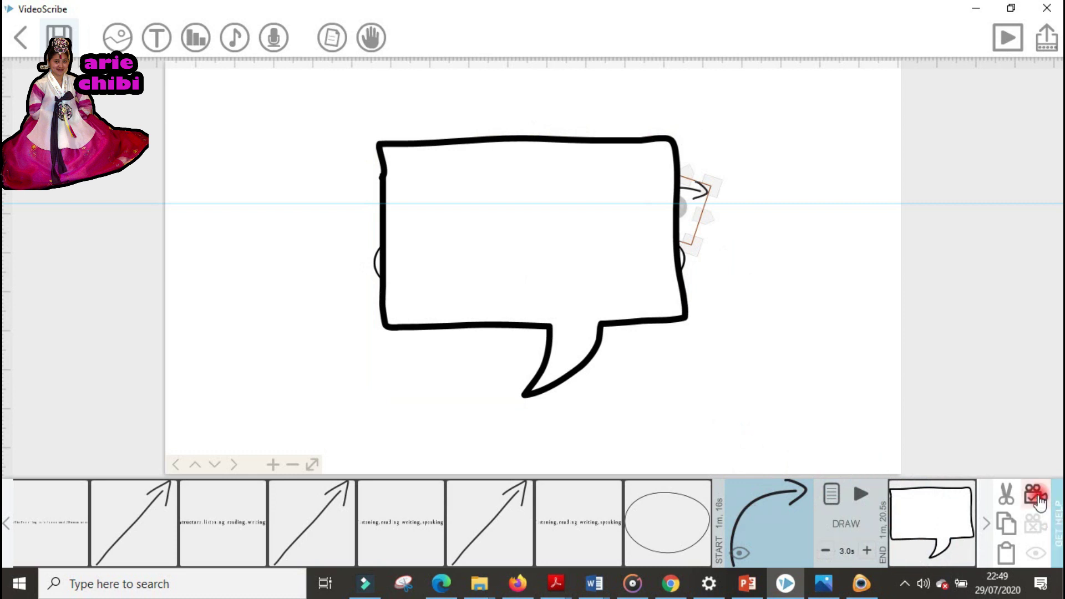
{"action": "left_click", "coordinate": [1005, 502]}
Shrink the speech bubble and place it at the ellipse's upper right, with its tail touching the ellipse's edge.
{"action": "left_click", "coordinate": [577, 283]}
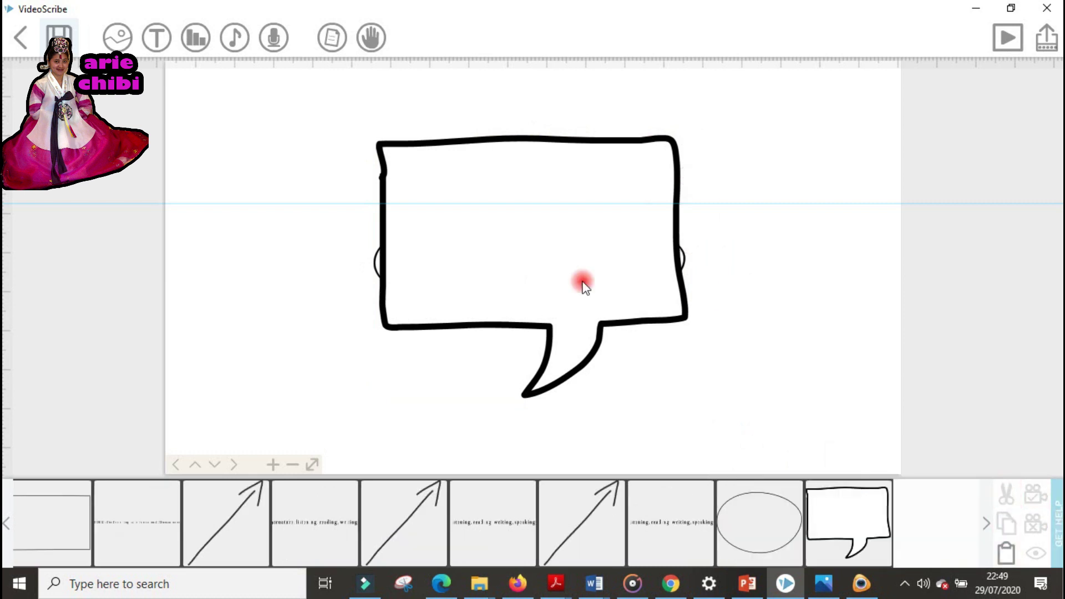
{"action": "left_click_drag", "start_coordinate": [577, 284], "coordinate": [724, 276]}
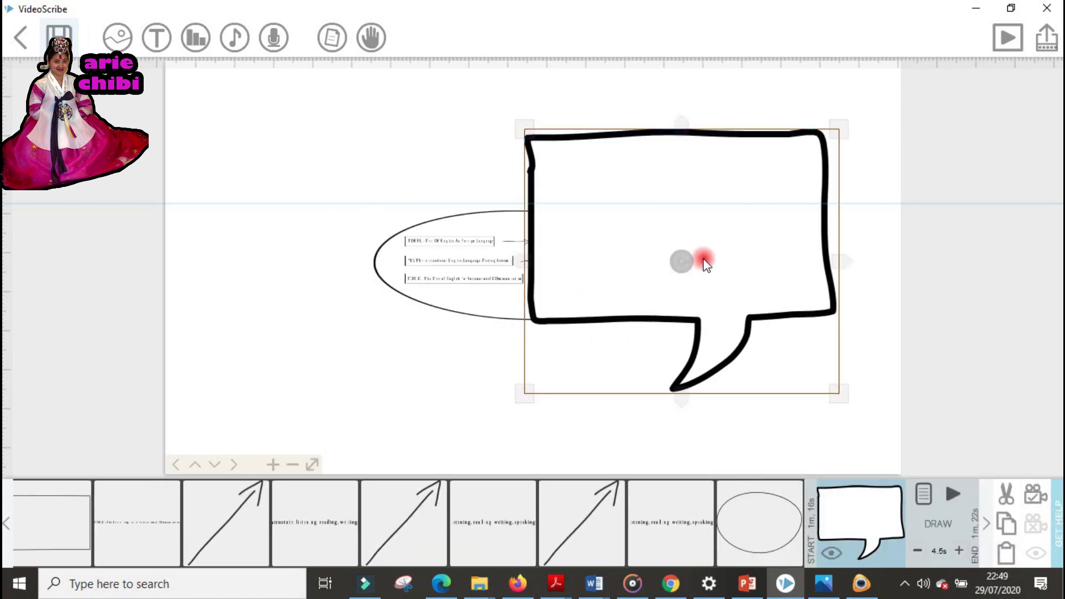
{"action": "left_click_drag", "start_coordinate": [613, 188], "coordinate": [703, 182]}
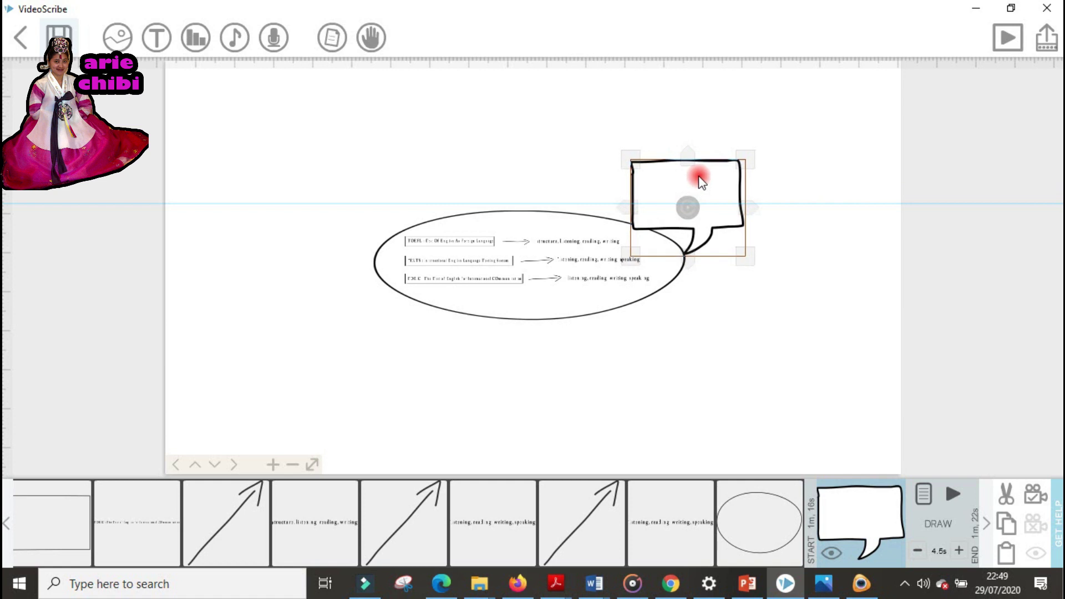
Add the text "English Proficiency Test" to the scribe, shrink it and move it onto the speech bubble.
{"action": "left_click", "coordinate": [506, 112]}
{"action": "left_click", "coordinate": [159, 39]}
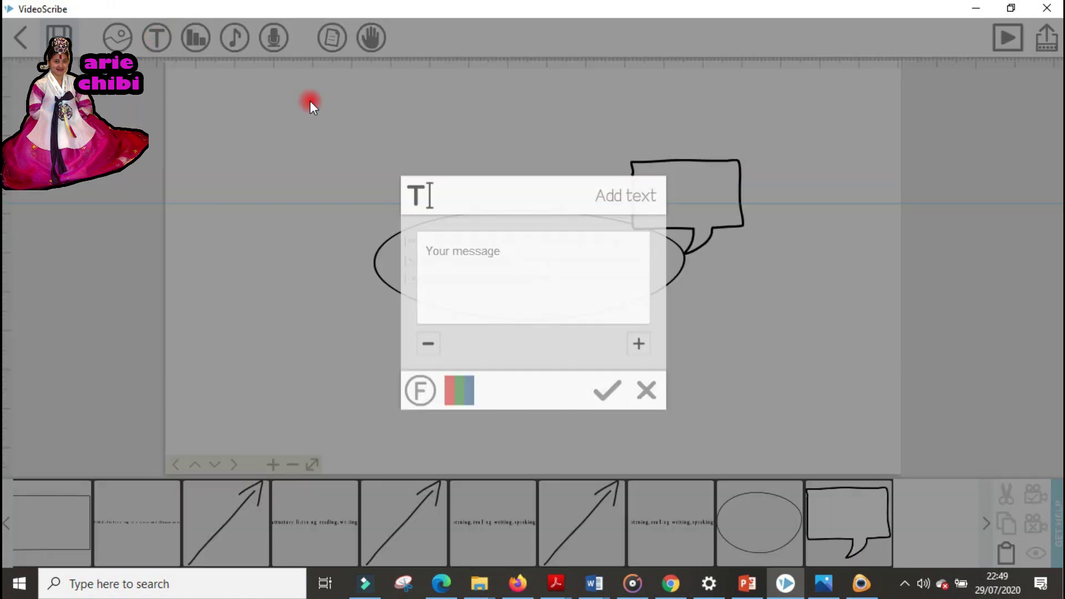
{"action": "left_click", "coordinate": [476, 265]}
{"action": "type", "text": "English Proficien"}
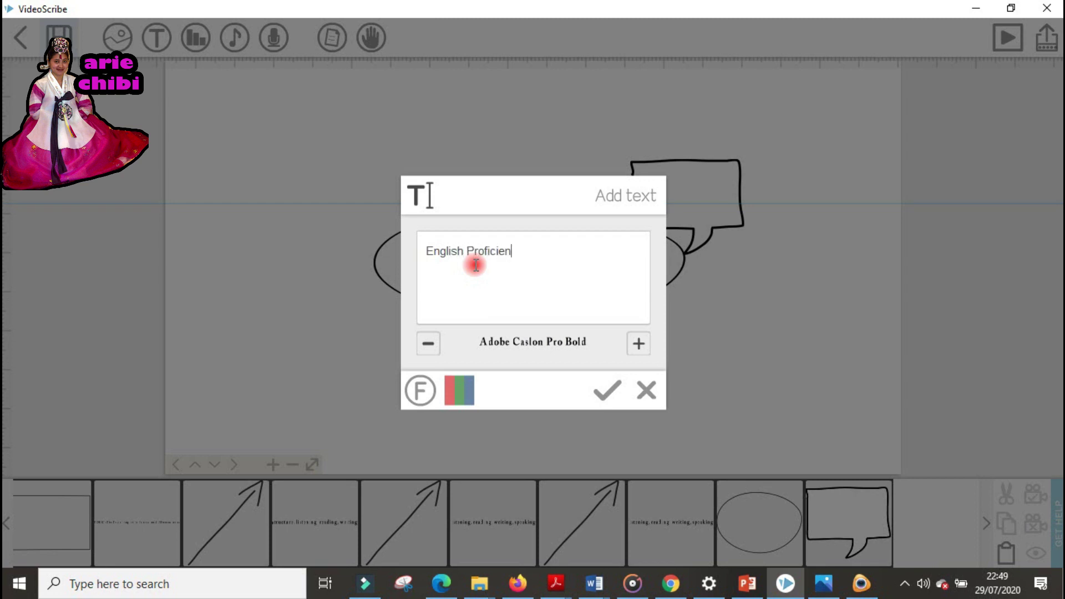
{"action": "type", "text": "cy Test"}
{"action": "left_click", "coordinate": [601, 395]}
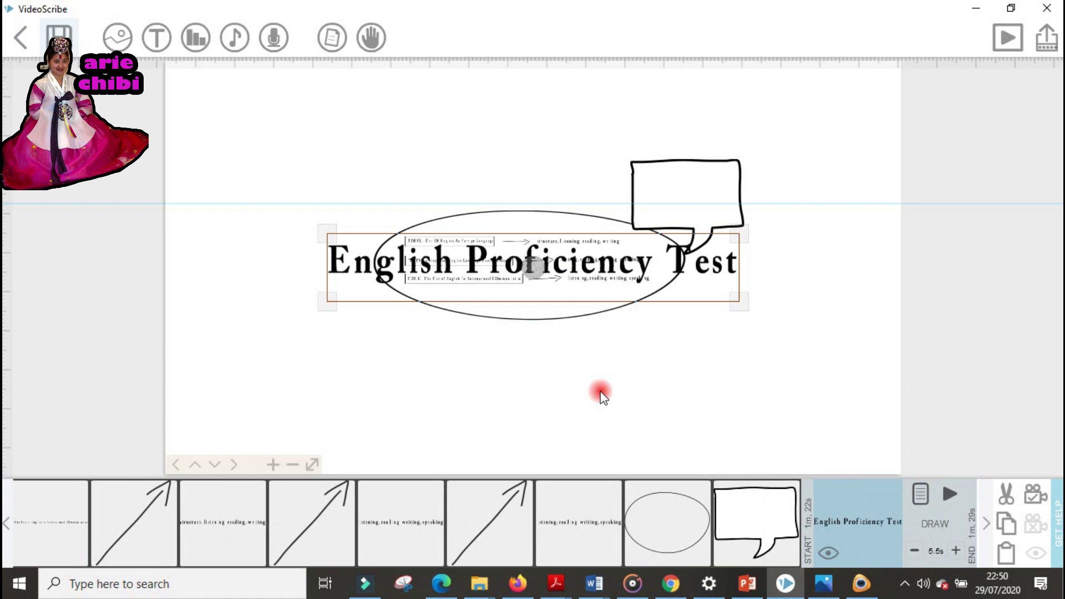
{"action": "left_click_drag", "start_coordinate": [701, 277], "coordinate": [718, 199]}
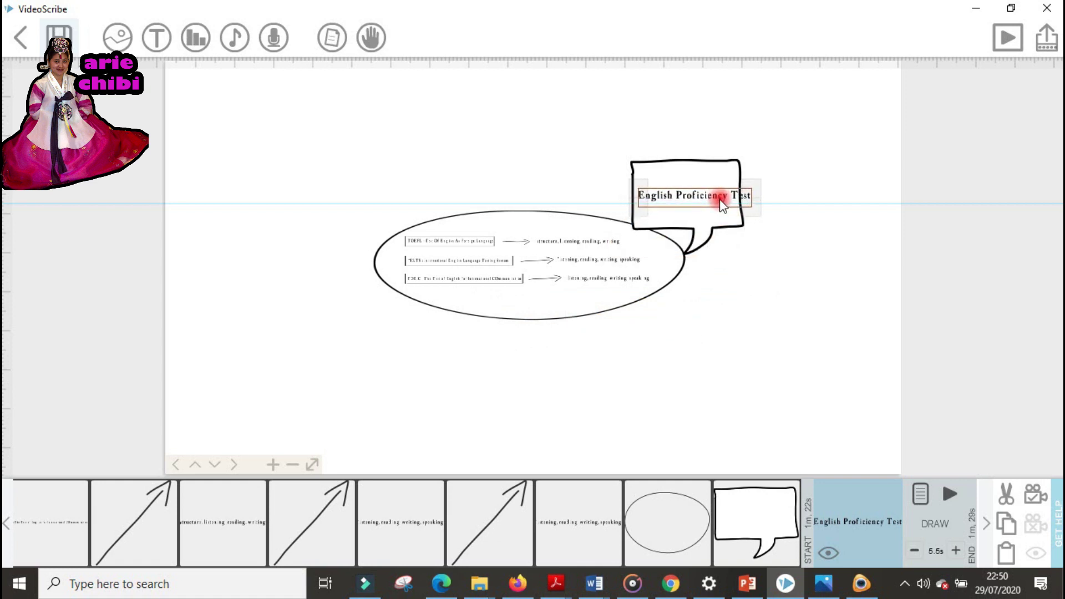
Break the "English Proficiency Test" text onto a second line after "English" and fit it inside the speech bubble.
{"action": "left_click", "coordinate": [920, 495]}
{"action": "left_click", "coordinate": [334, 450]}
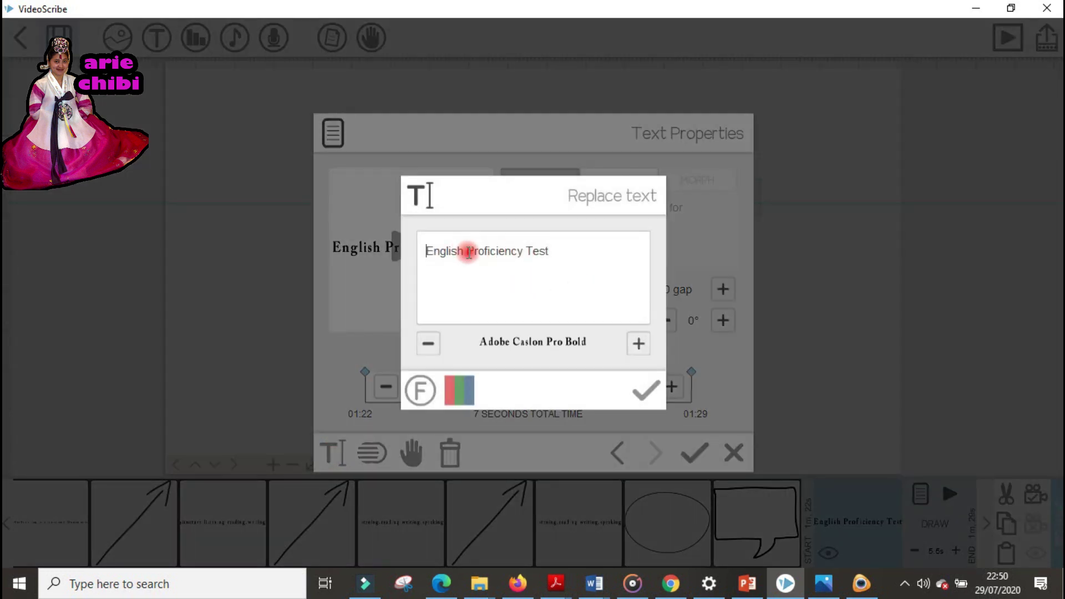
{"action": "left_click", "coordinate": [468, 252]}
{"action": "key", "text": "Return"}
{"action": "left_click", "coordinate": [645, 389]}
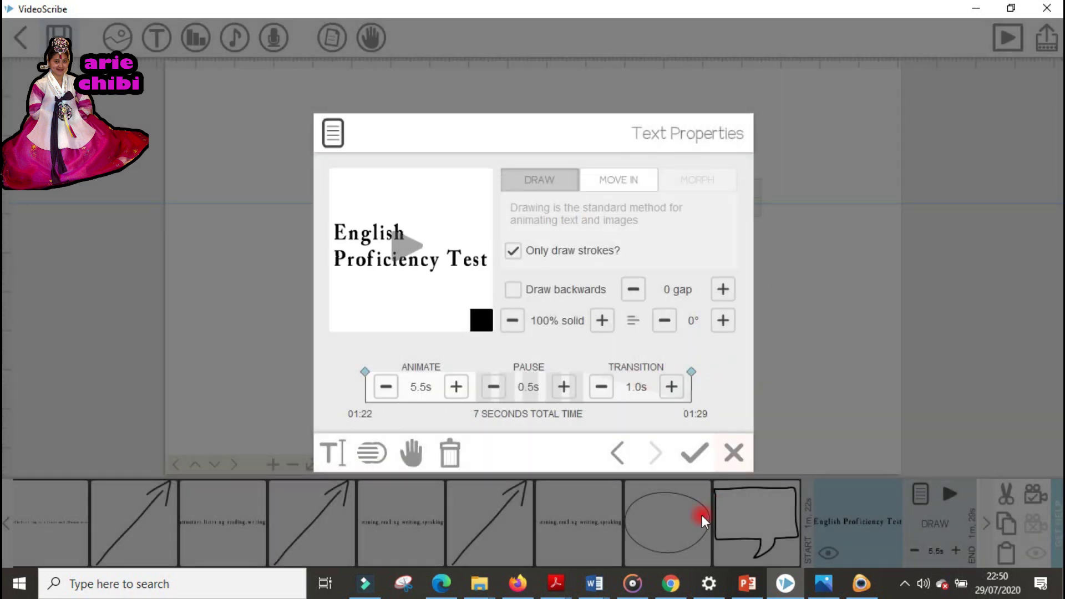
{"action": "left_click", "coordinate": [693, 452]}
{"action": "left_click", "coordinate": [703, 205]}
{"action": "left_click_drag", "start_coordinate": [650, 214], "coordinate": [658, 214]}
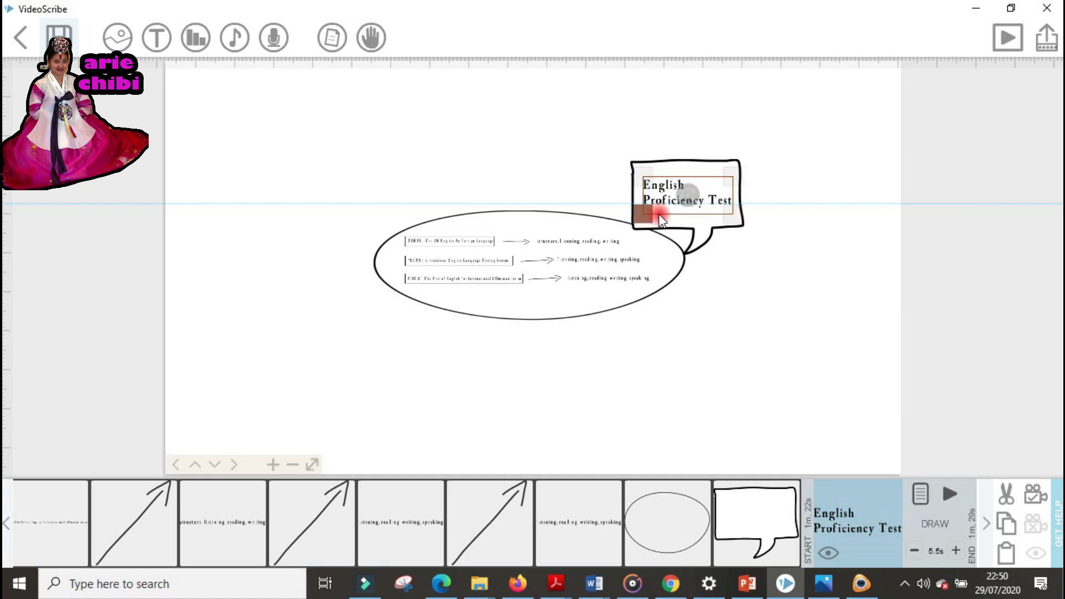
Preview the drawing animation of the "English Proficiency Test" text element.
{"action": "left_click", "coordinate": [771, 311]}
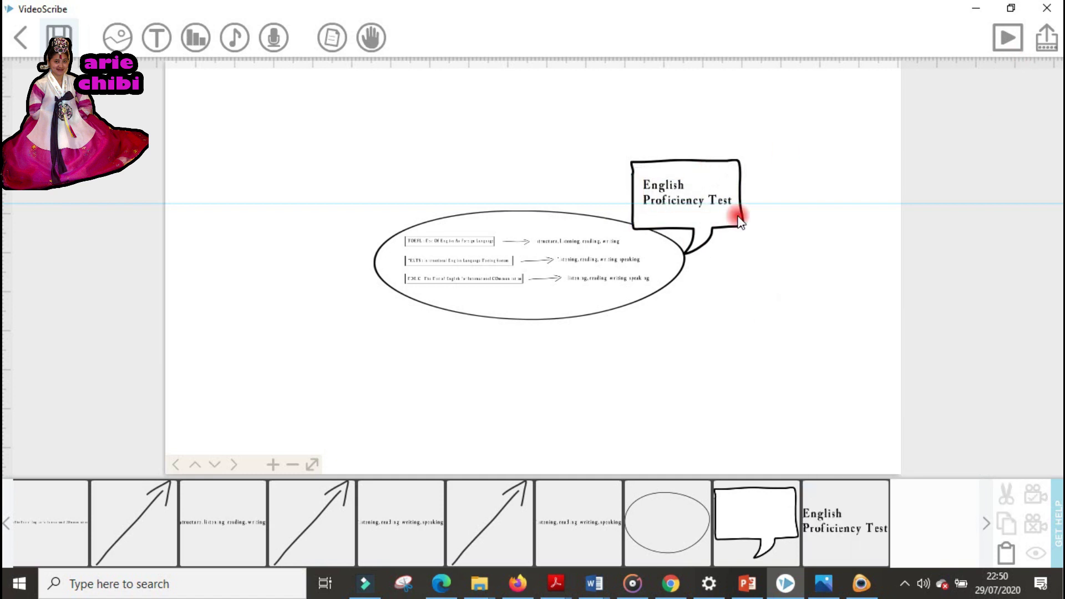
{"action": "left_click", "coordinate": [843, 530]}
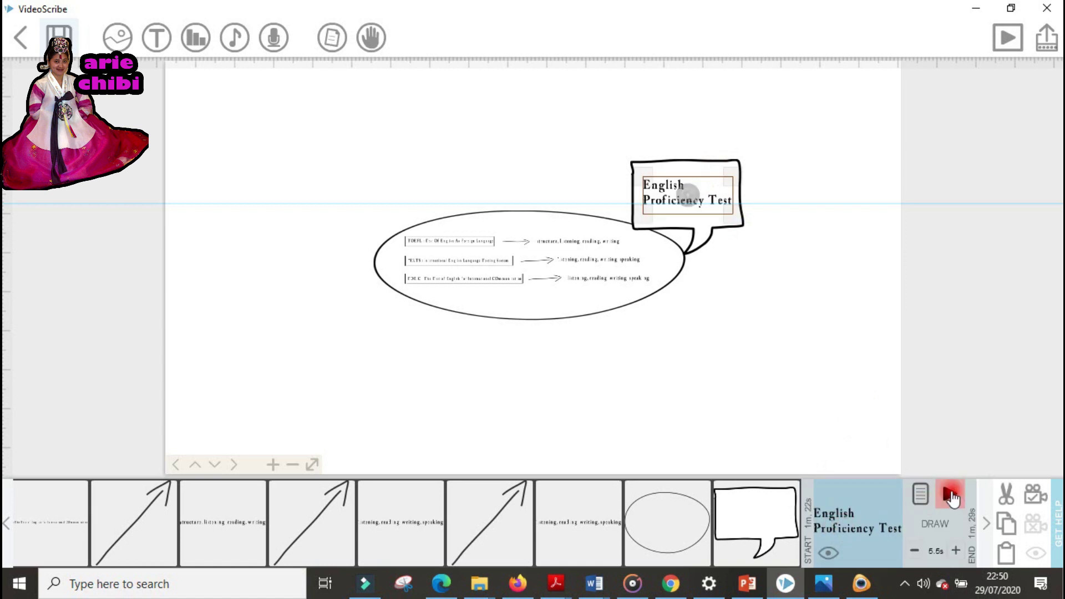
{"action": "left_click", "coordinate": [949, 494]}
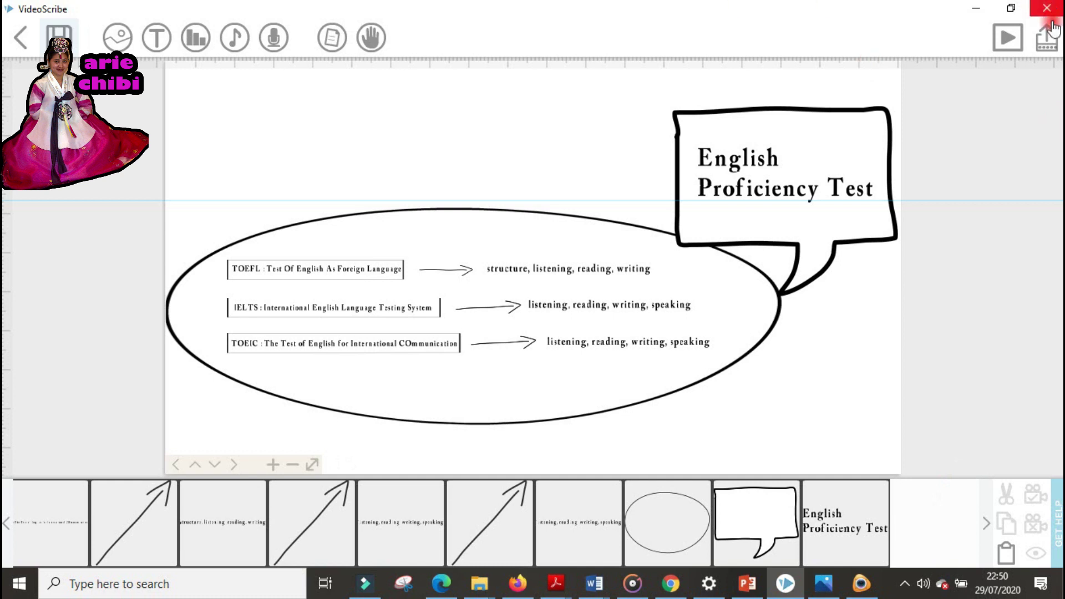
Start publishing the scribe as a video file and name it "english profeciency".
{"action": "left_click", "coordinate": [1047, 40]}
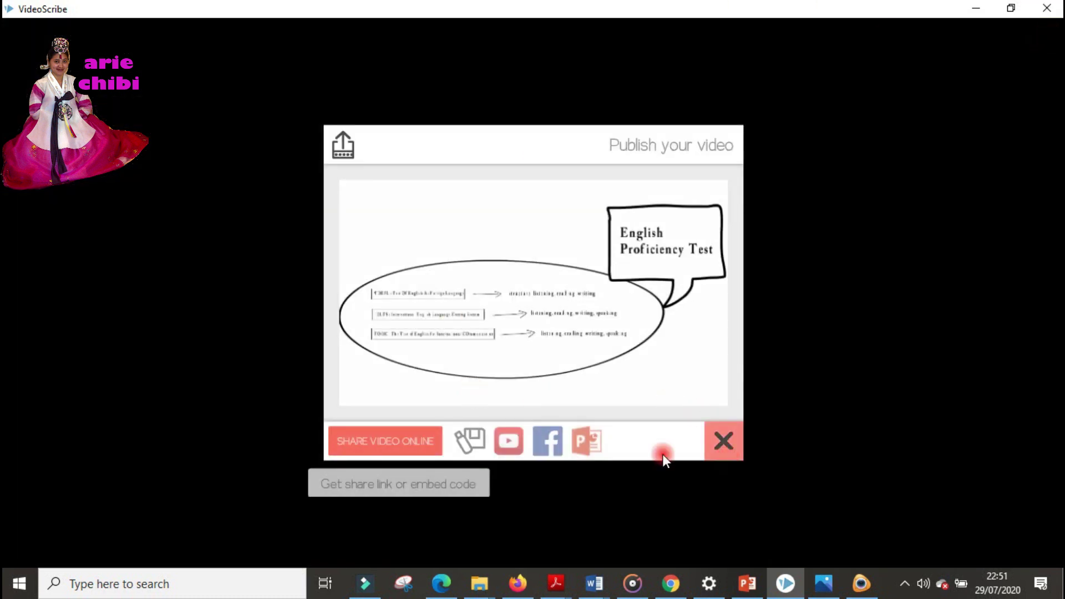
{"action": "left_click", "coordinate": [479, 442]}
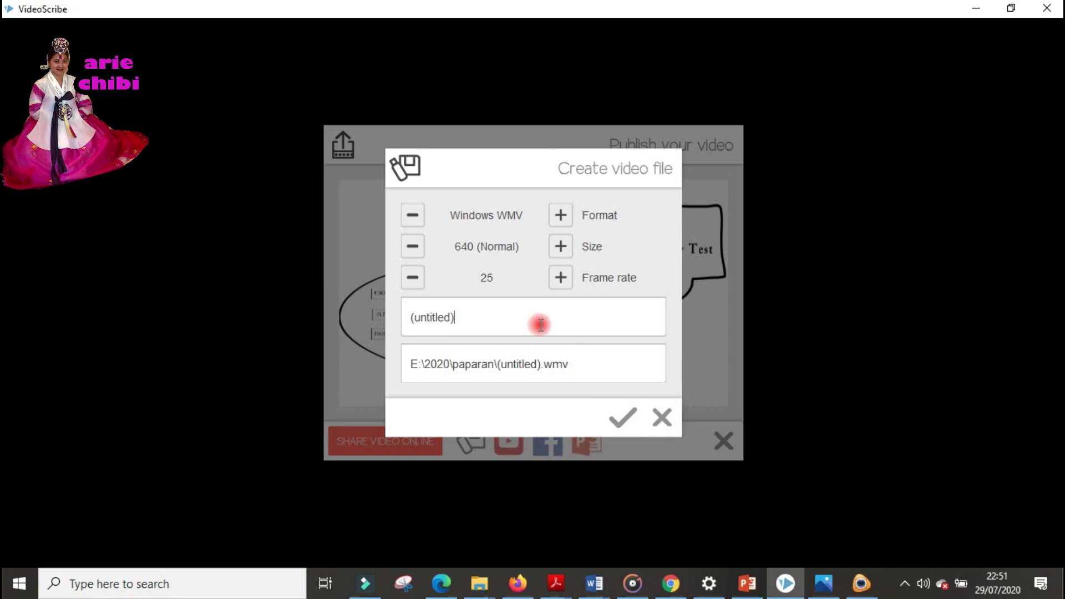
{"action": "left_click_drag", "start_coordinate": [541, 324], "coordinate": [387, 328]}
{"action": "type", "text": "english profeciency"}
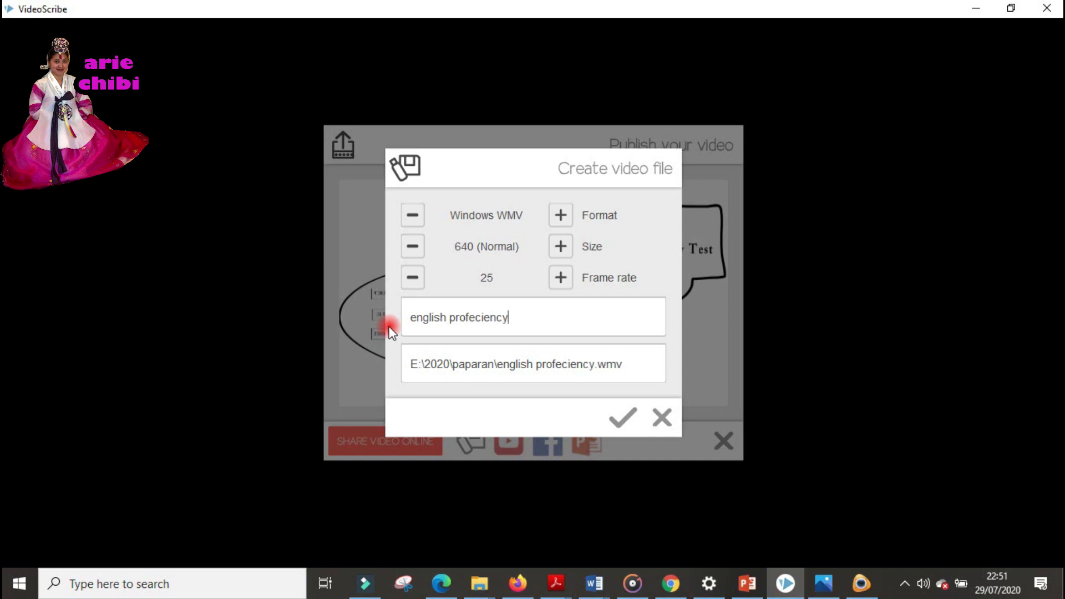
Browse for the video's output location and open the New Volume (F:) drive.
{"action": "left_click", "coordinate": [596, 365]}
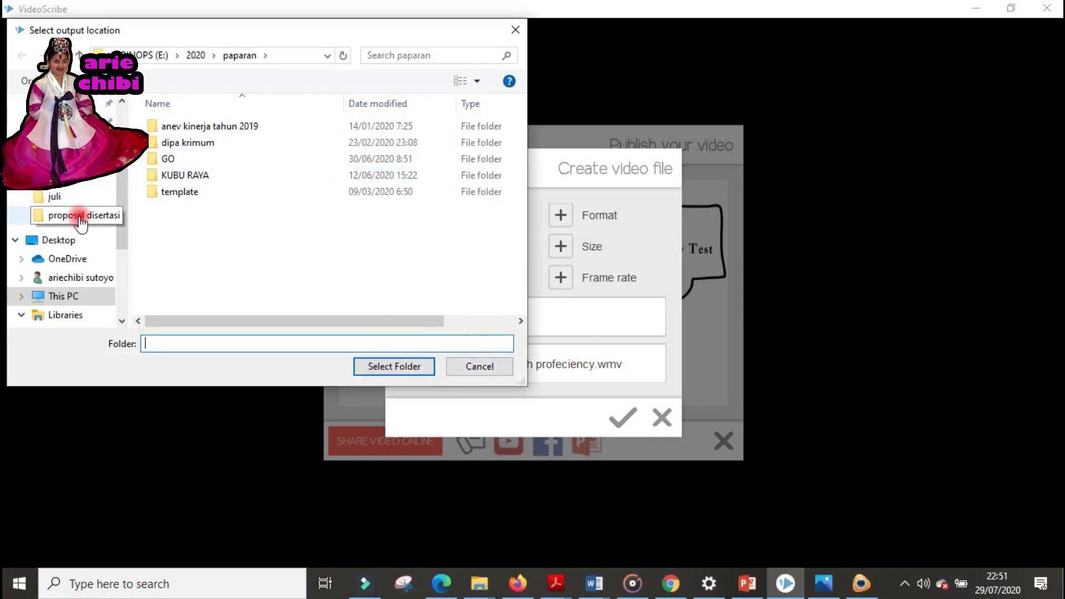
{"action": "scroll", "coordinate": [89, 298], "scroll_direction": "down", "scroll_amount": 5}
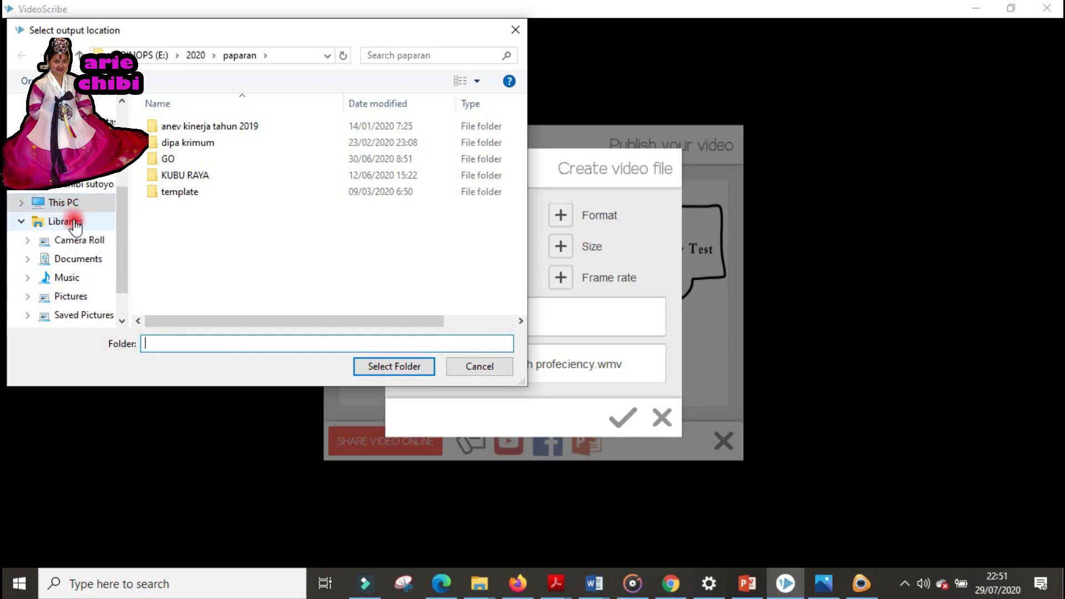
{"action": "scroll", "coordinate": [91, 280], "scroll_direction": "down", "scroll_amount": 2}
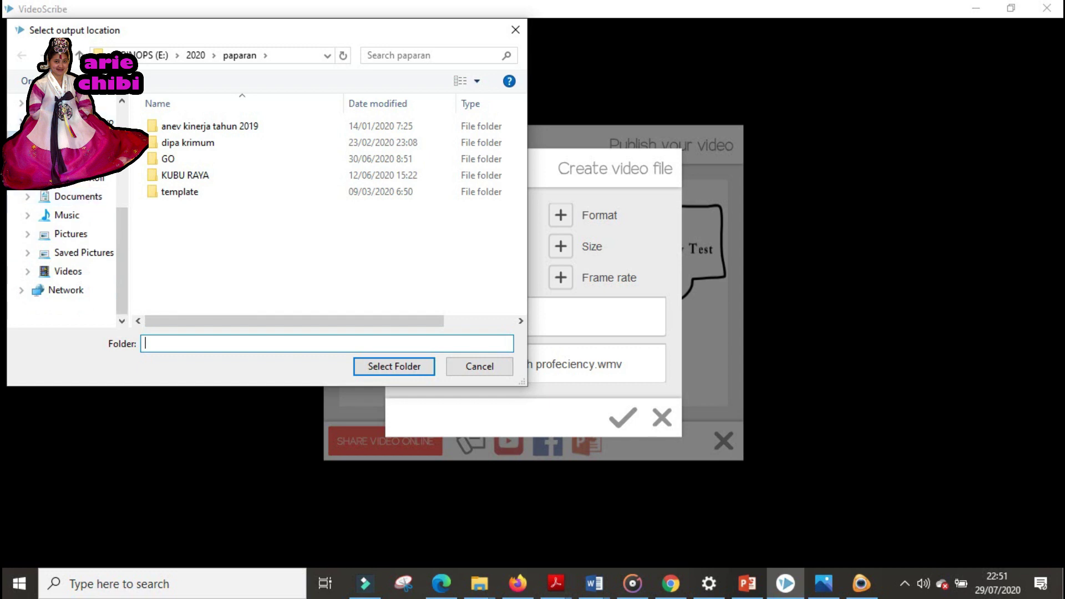
{"action": "left_click", "coordinate": [329, 200]}
{"action": "left_click", "coordinate": [326, 202]}
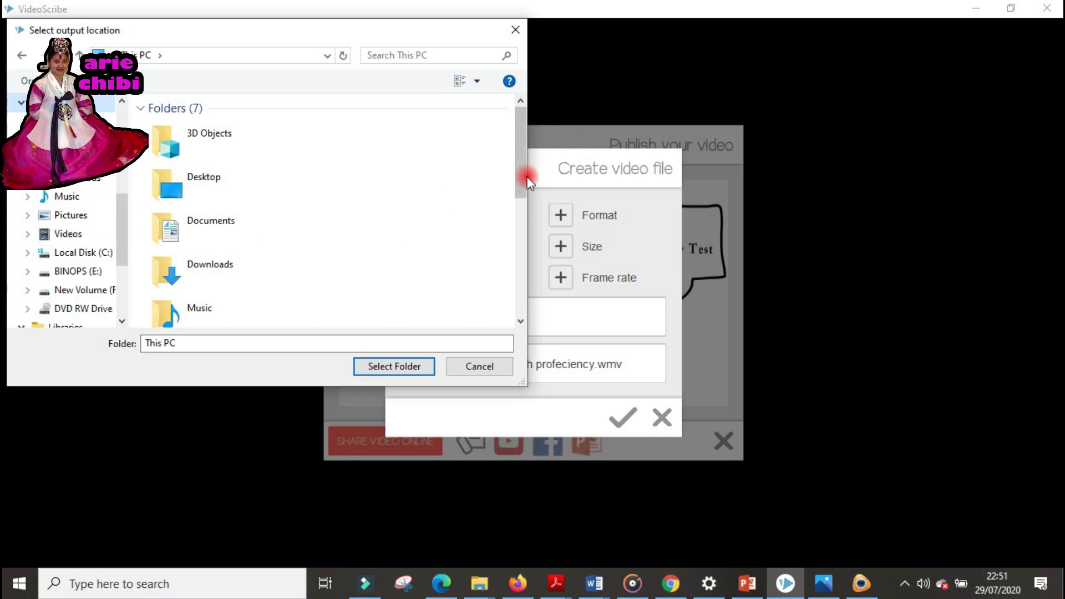
{"action": "left_click_drag", "start_coordinate": [527, 179], "coordinate": [517, 294]}
{"action": "left_click", "coordinate": [265, 268]}
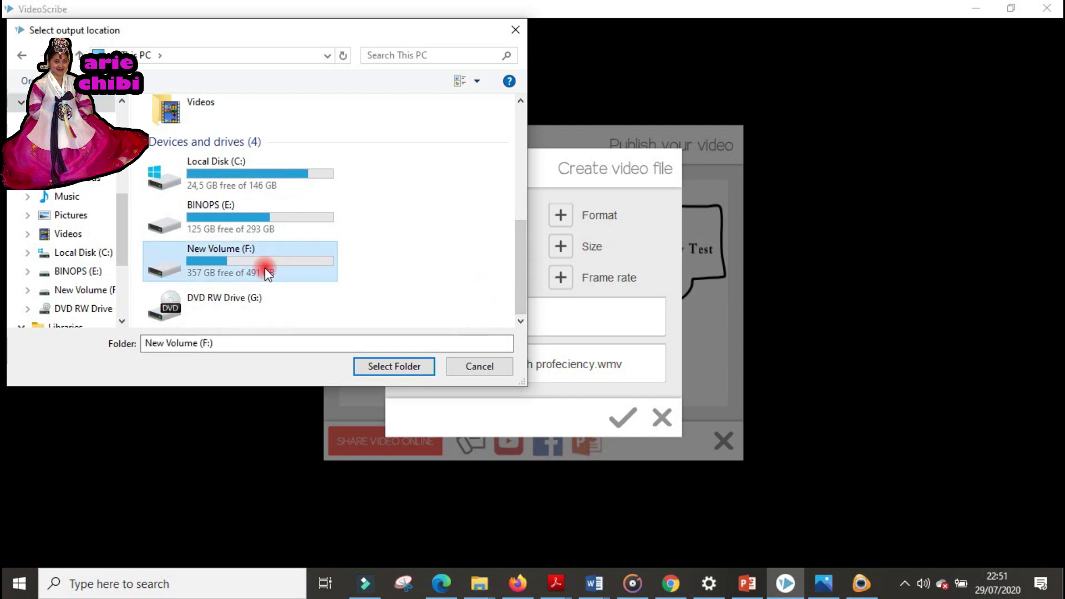
{"action": "double_click", "coordinate": [265, 268]}
Select the toefl folder inside youtube as the output location and create the Windows WMV video file.
{"action": "scroll", "coordinate": [218, 233], "scroll_direction": "down", "scroll_amount": 10}
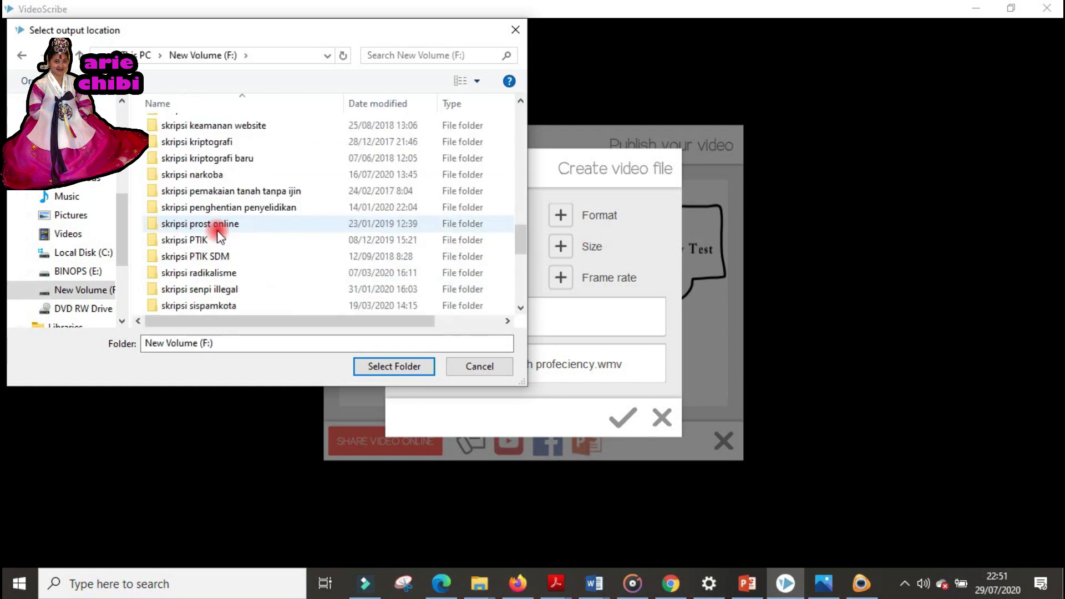
{"action": "scroll", "coordinate": [218, 234], "scroll_direction": "down", "scroll_amount": 5}
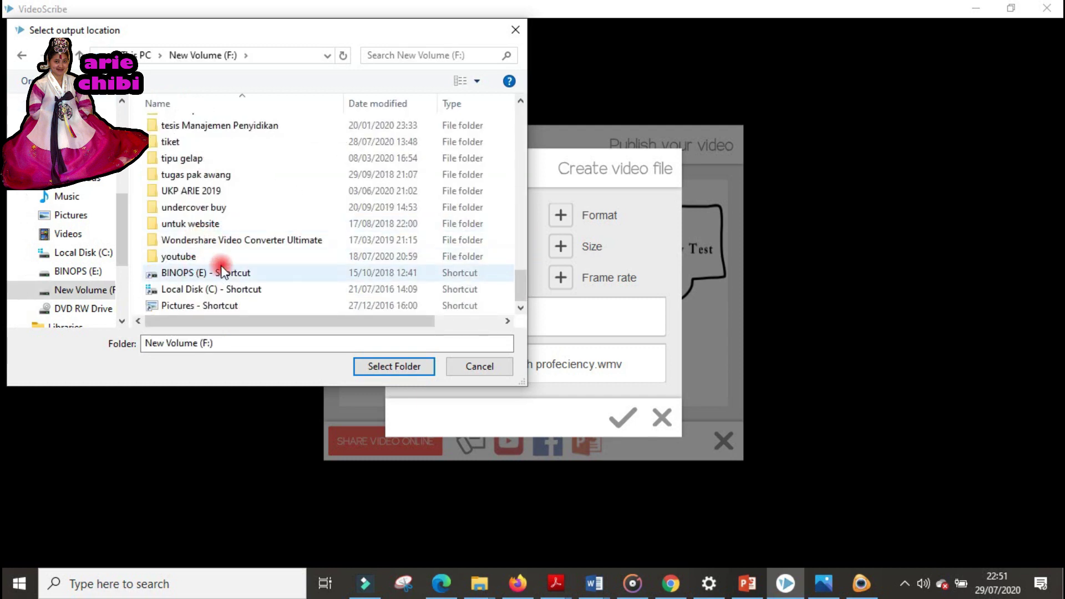
{"action": "double_click", "coordinate": [243, 258]}
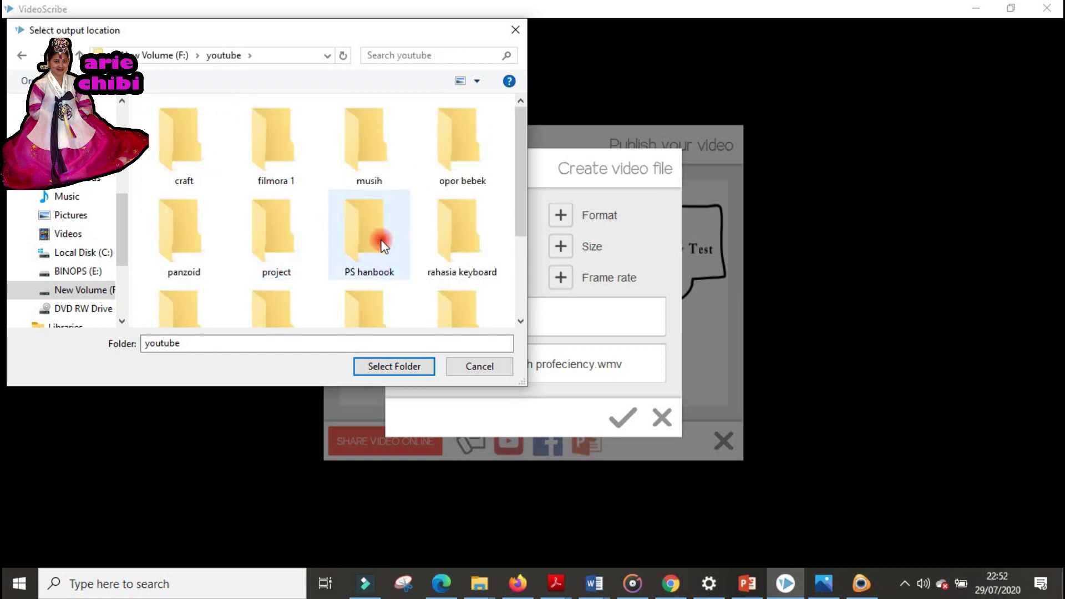
{"action": "scroll", "coordinate": [380, 235], "scroll_direction": "down", "scroll_amount": 3}
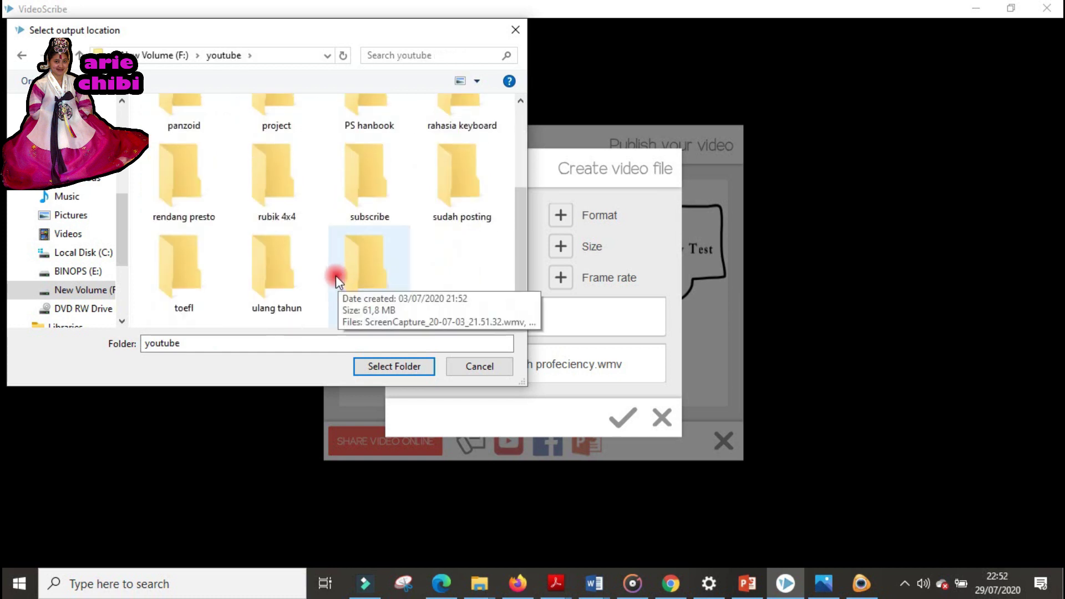
{"action": "double_click", "coordinate": [178, 283]}
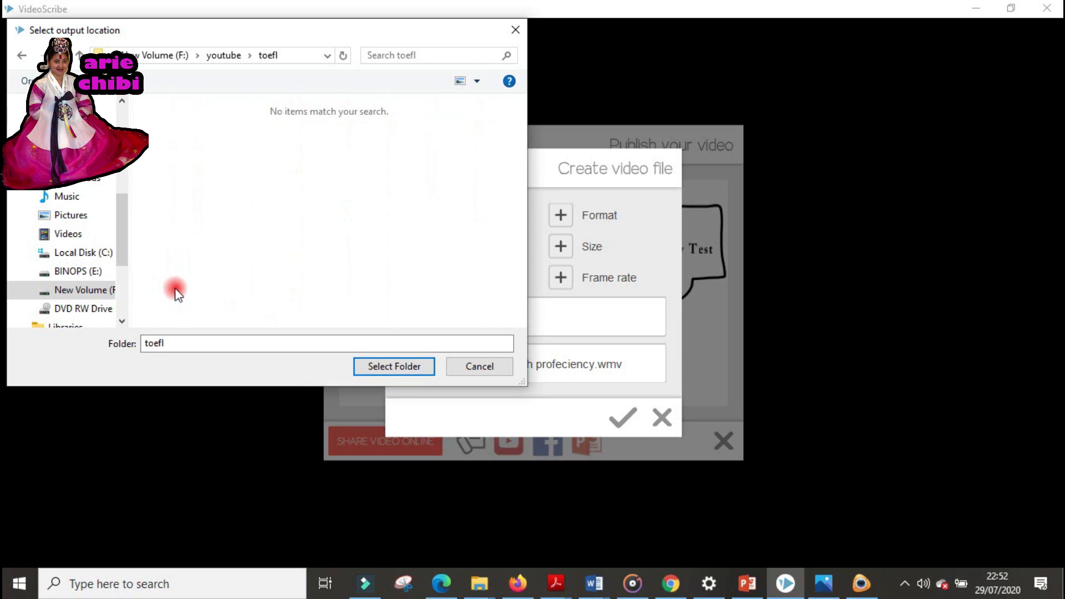
{"action": "left_click", "coordinate": [421, 364]}
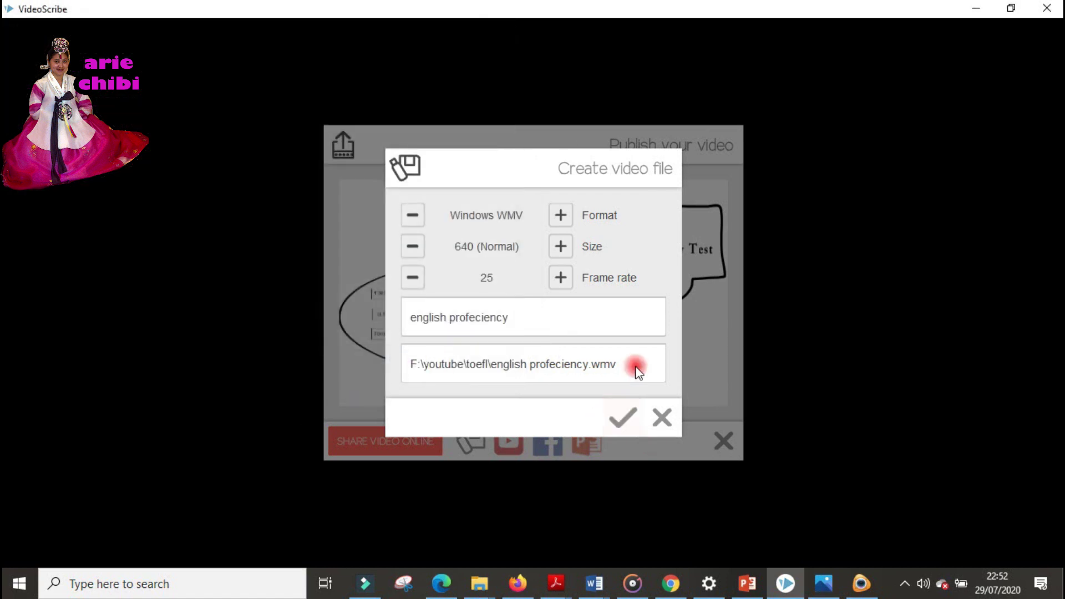
{"action": "left_click", "coordinate": [623, 419]}
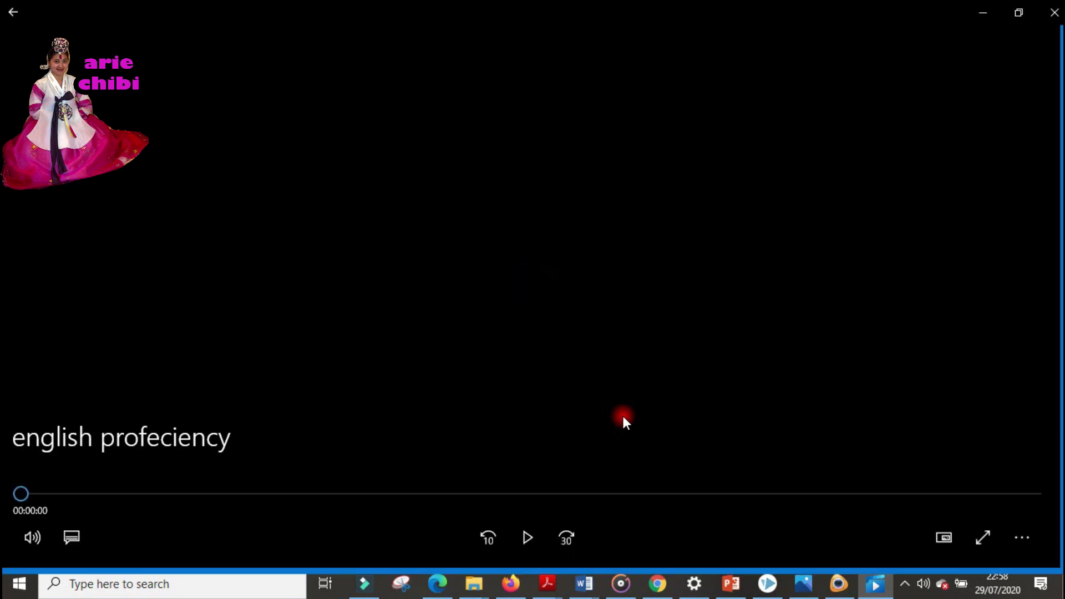
Play the exported "english profeciency" video in full screen in the video player.
{"action": "double_click", "coordinate": [623, 420]}
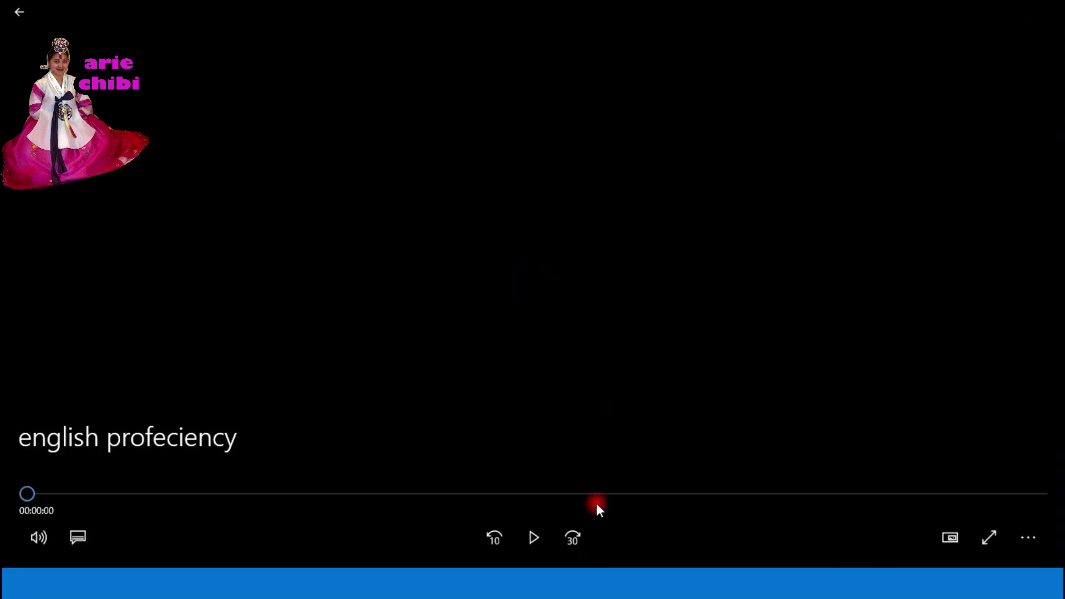
{"action": "left_click", "coordinate": [534, 539]}
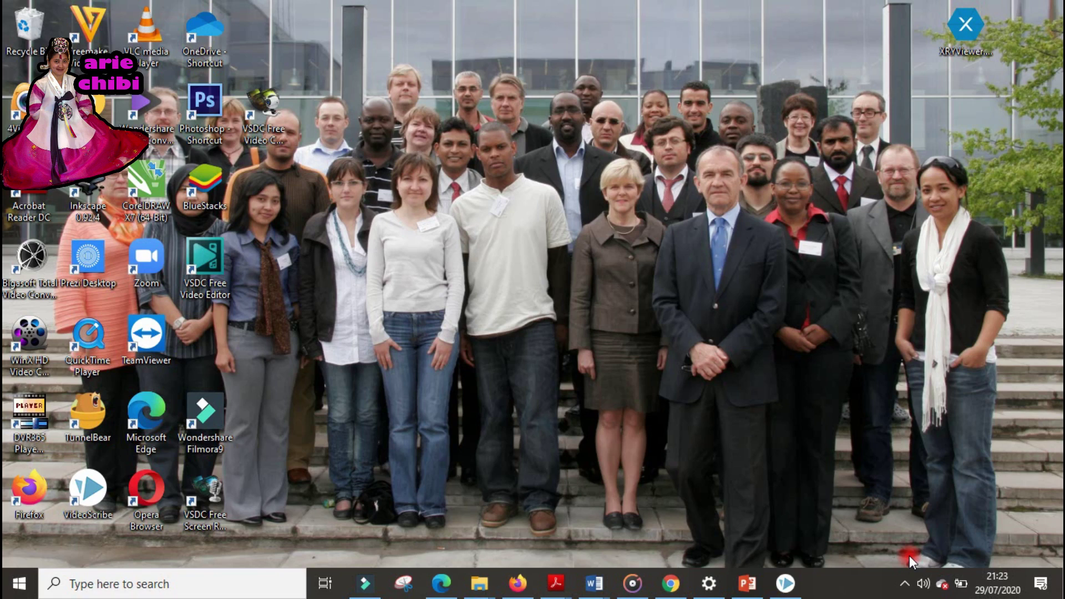
Switch to the blank Sparkol VideoScribe window from the desktop, maximize it and close the program.
{"action": "left_click", "coordinate": [796, 574]}
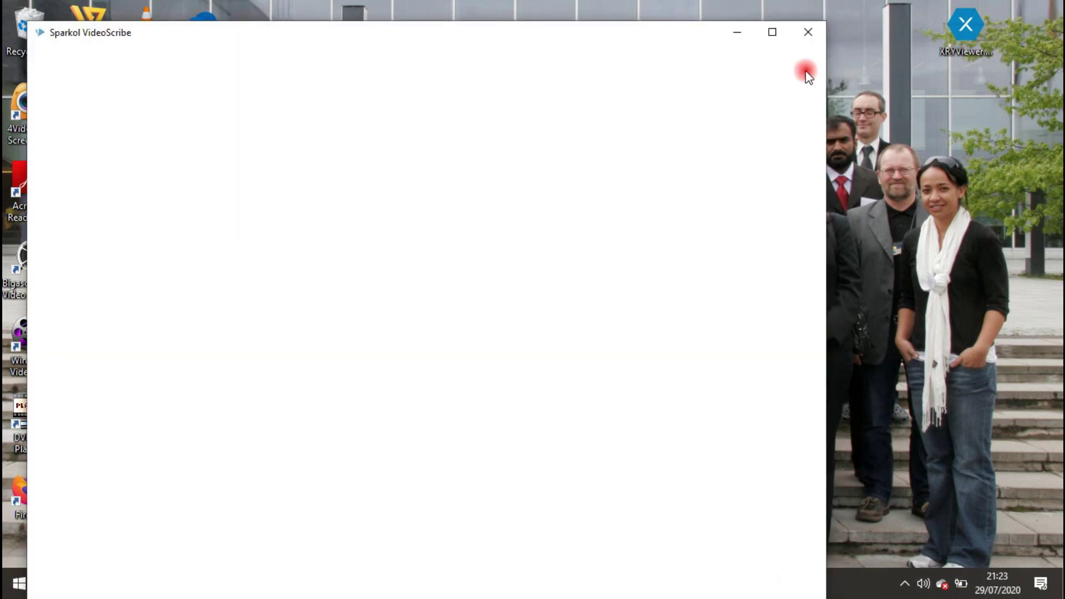
{"action": "left_click", "coordinate": [771, 34]}
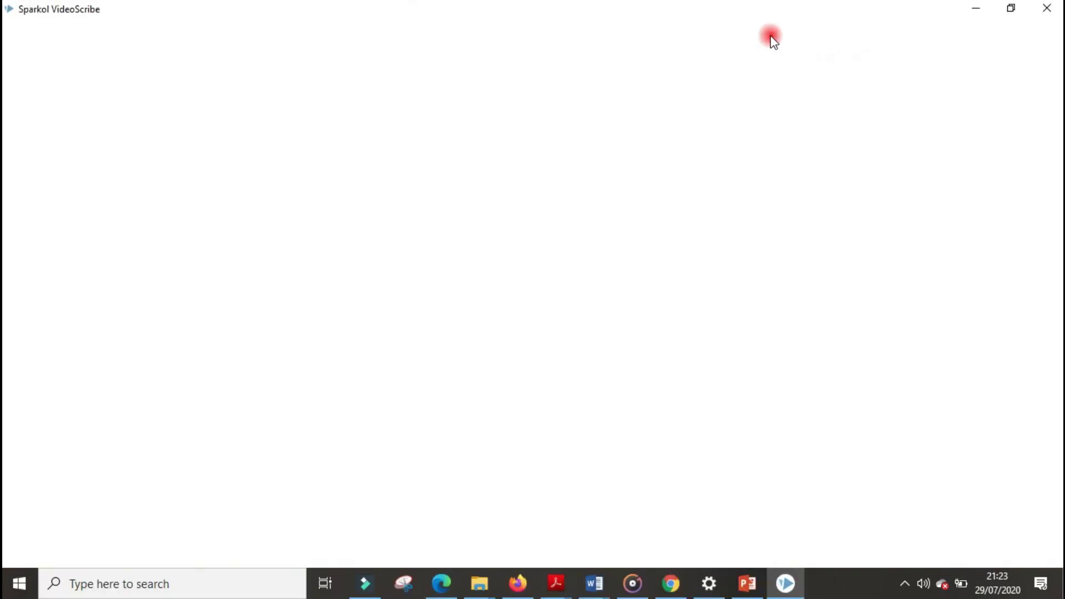
{"action": "left_click", "coordinate": [1044, 10]}
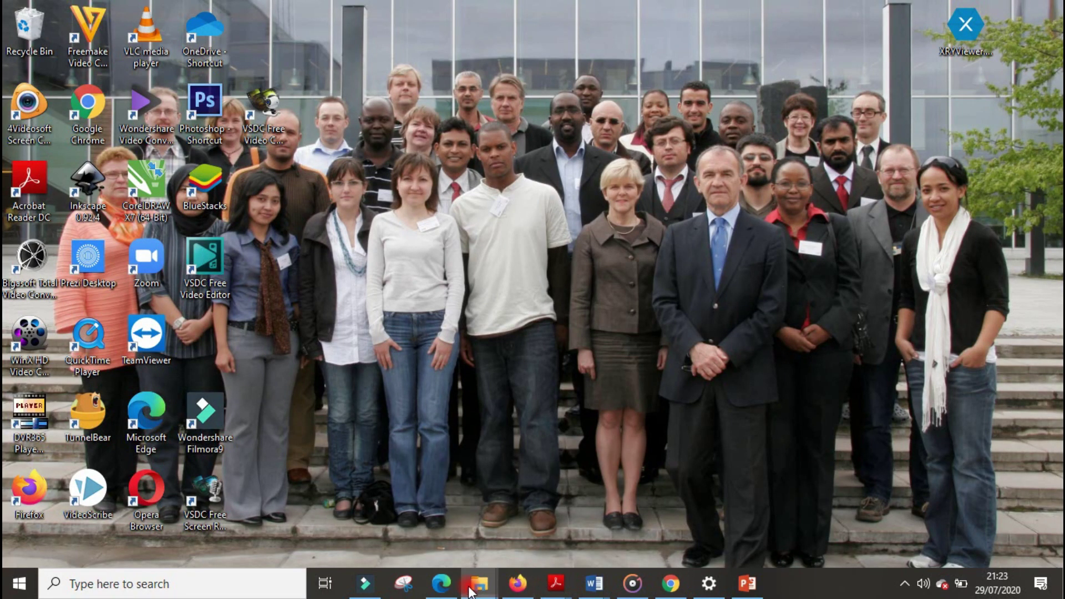
Switch to the toefl folder window in File Explorer and open Local Disk (C:) in it.
{"action": "mouse_move", "coordinate": [472, 588]}
{"action": "left_click", "coordinate": [431, 518]}
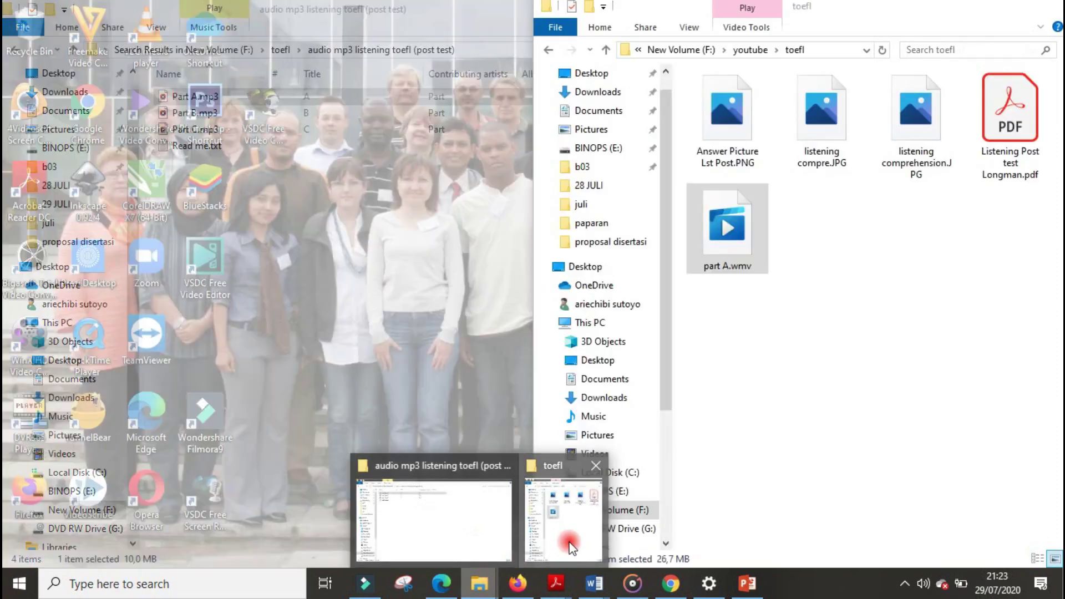
{"action": "left_click", "coordinate": [570, 541]}
{"action": "mouse_move", "coordinate": [481, 591]}
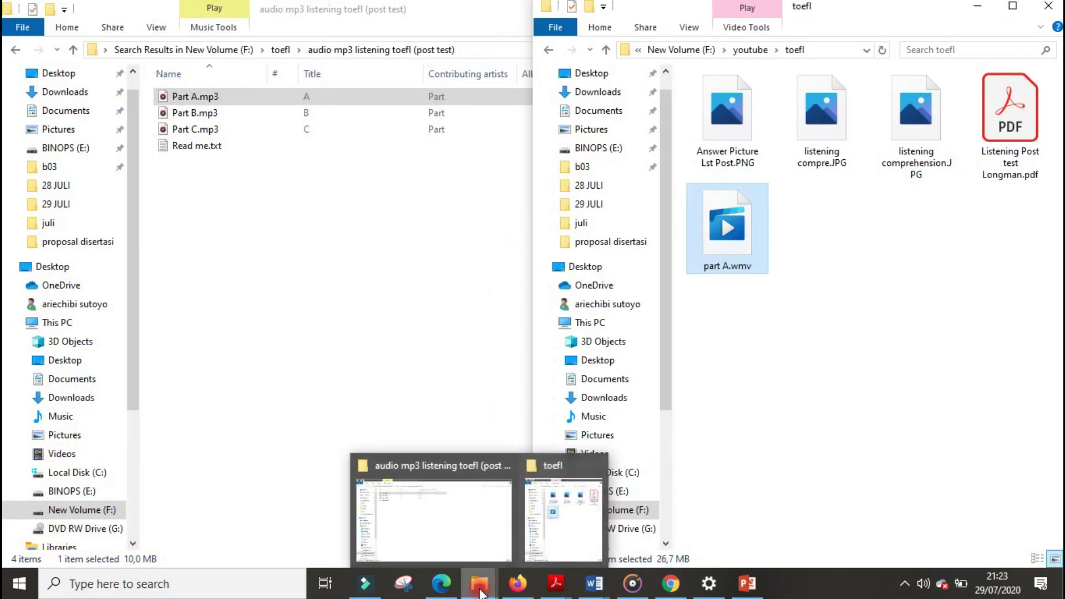
{"action": "left_click", "coordinate": [633, 473]}
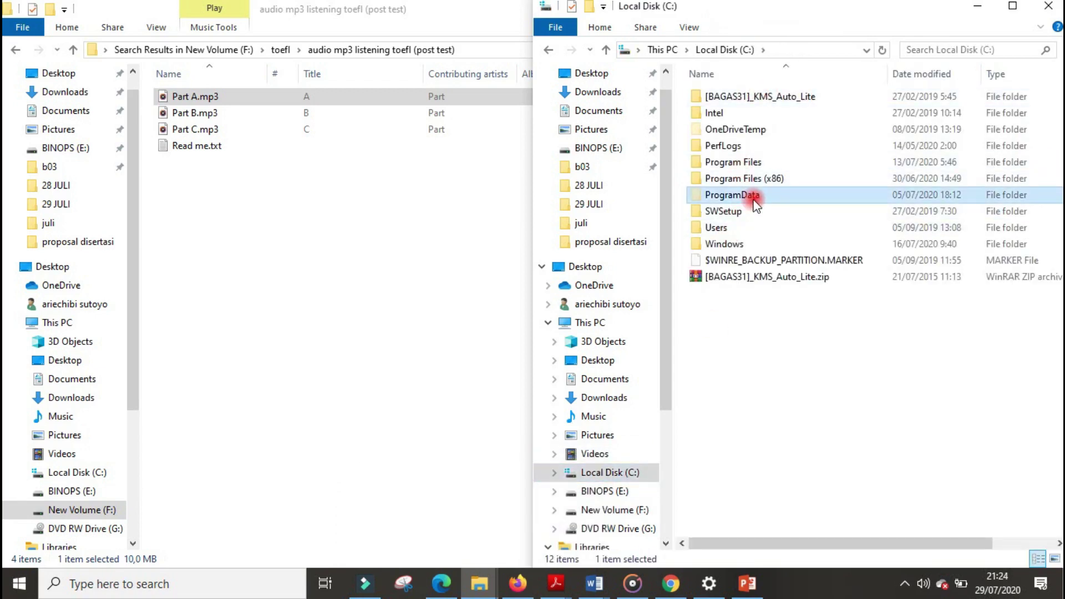
Go through Users and the user's profile folder to AppData and open its Roaming folder.
{"action": "double_click", "coordinate": [716, 228]}
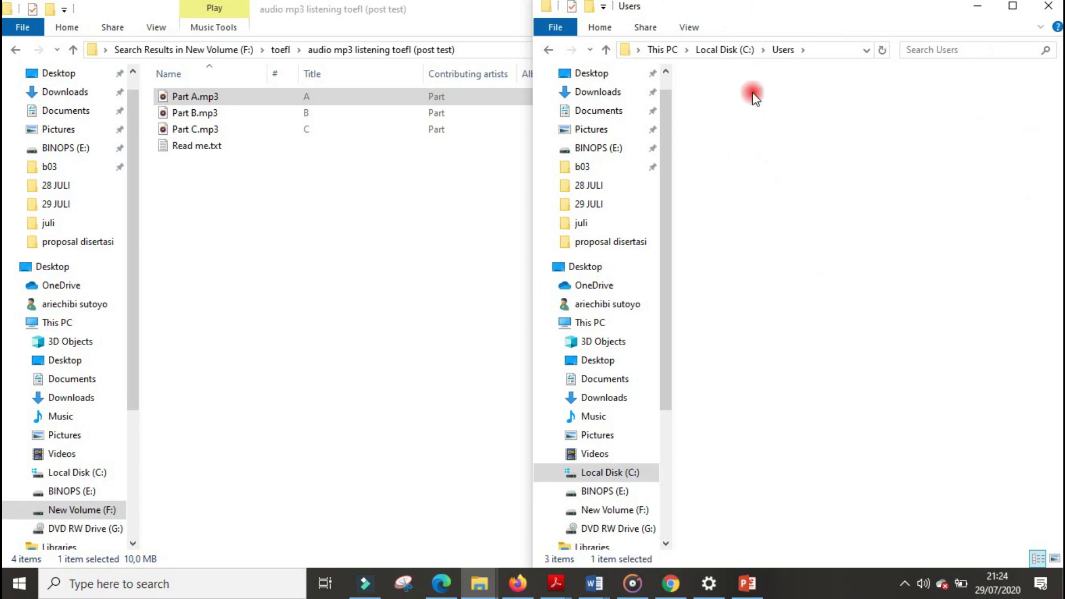
{"action": "double_click", "coordinate": [746, 96]}
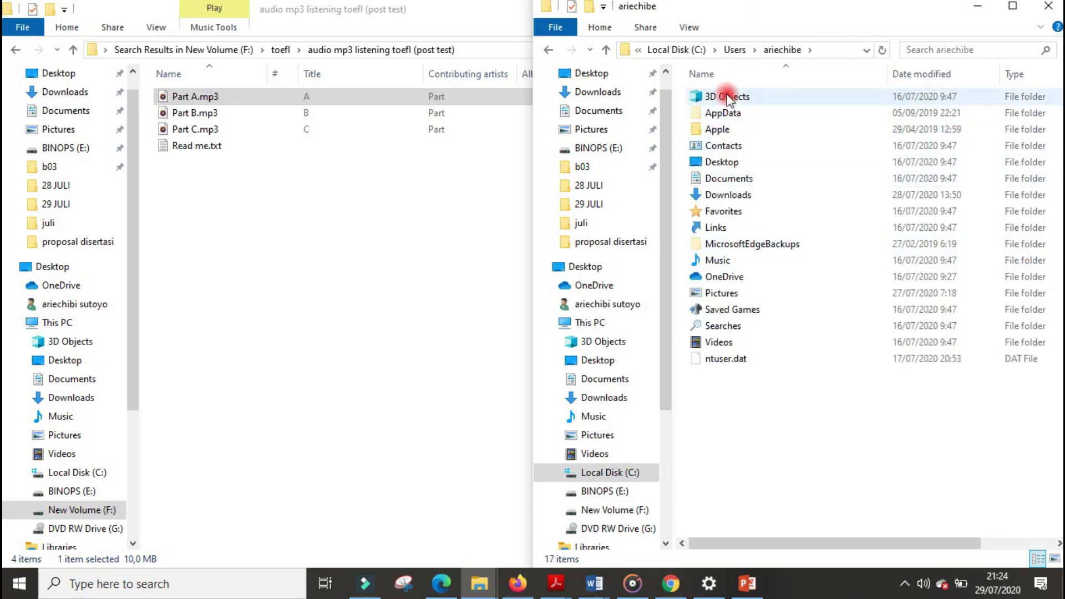
{"action": "double_click", "coordinate": [730, 113]}
{"action": "double_click", "coordinate": [726, 130]}
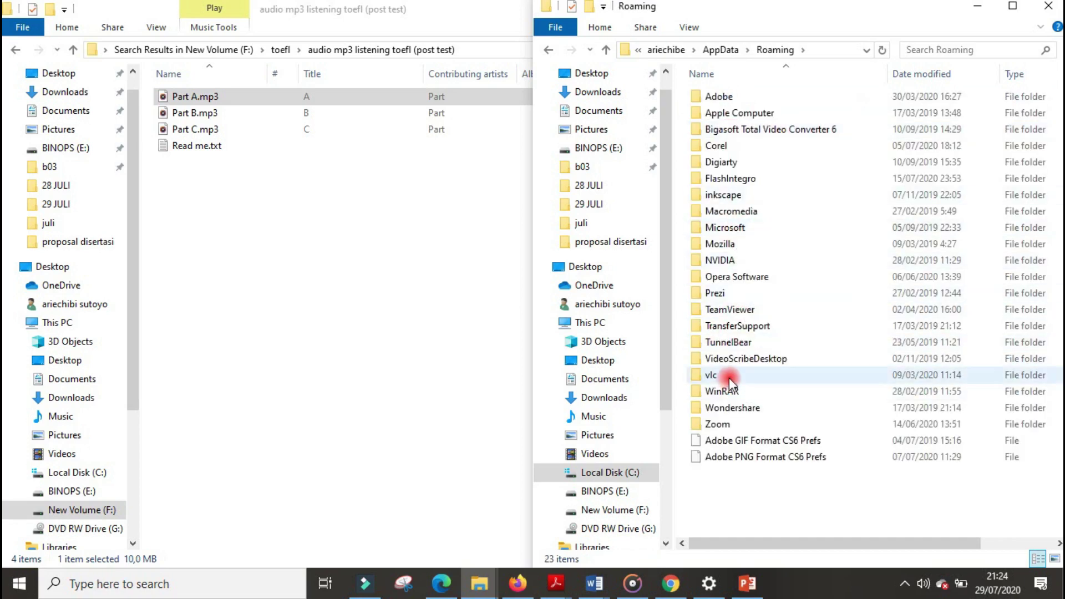
Go into VideoScribeDesktop, Local Store and Library, and open the Caches folder.
{"action": "double_click", "coordinate": [744, 358]}
{"action": "left_click", "coordinate": [728, 115]}
{"action": "double_click", "coordinate": [728, 114]}
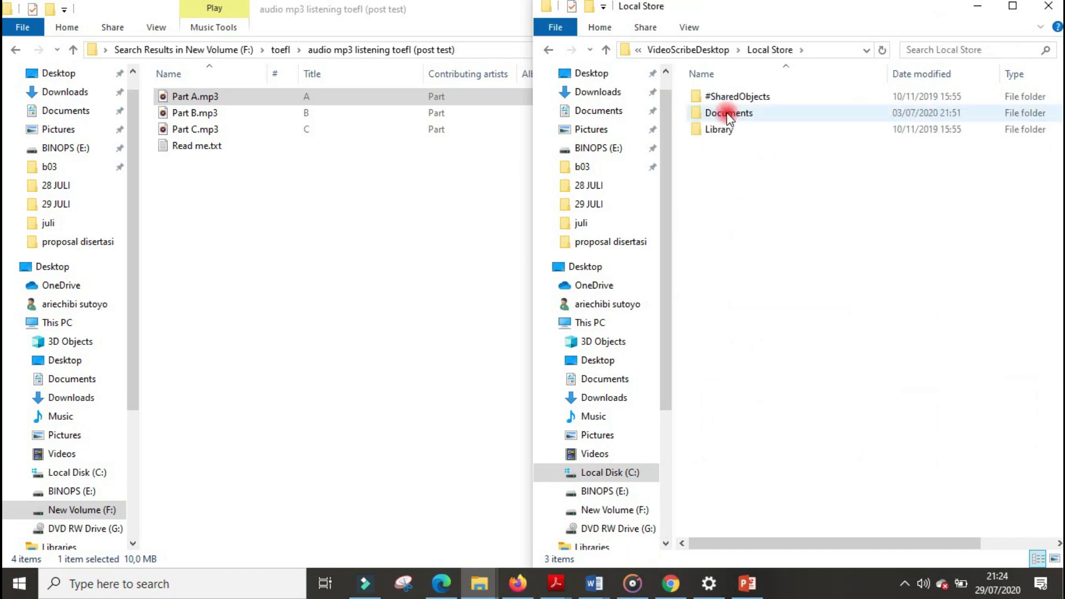
{"action": "double_click", "coordinate": [724, 129]}
{"action": "double_click", "coordinate": [742, 104]}
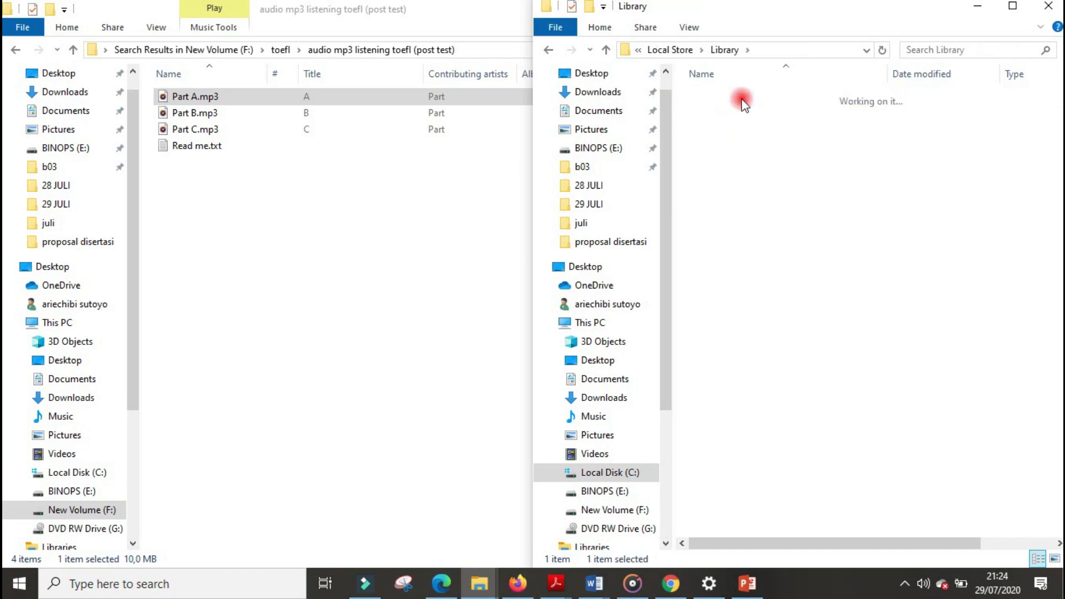
Delete all files in the Caches folder, including supportLog.txt and videoscribe2.2.2.xml.
{"action": "left_click", "coordinate": [743, 104]}
{"action": "key", "text": "ctrl+a"}
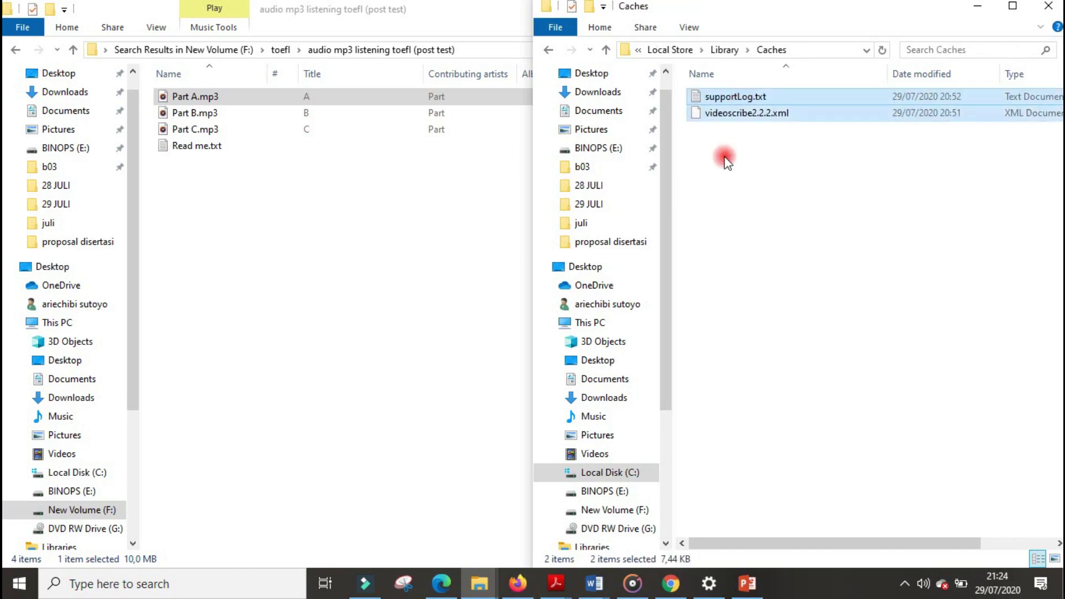
{"action": "key", "text": "Delete"}
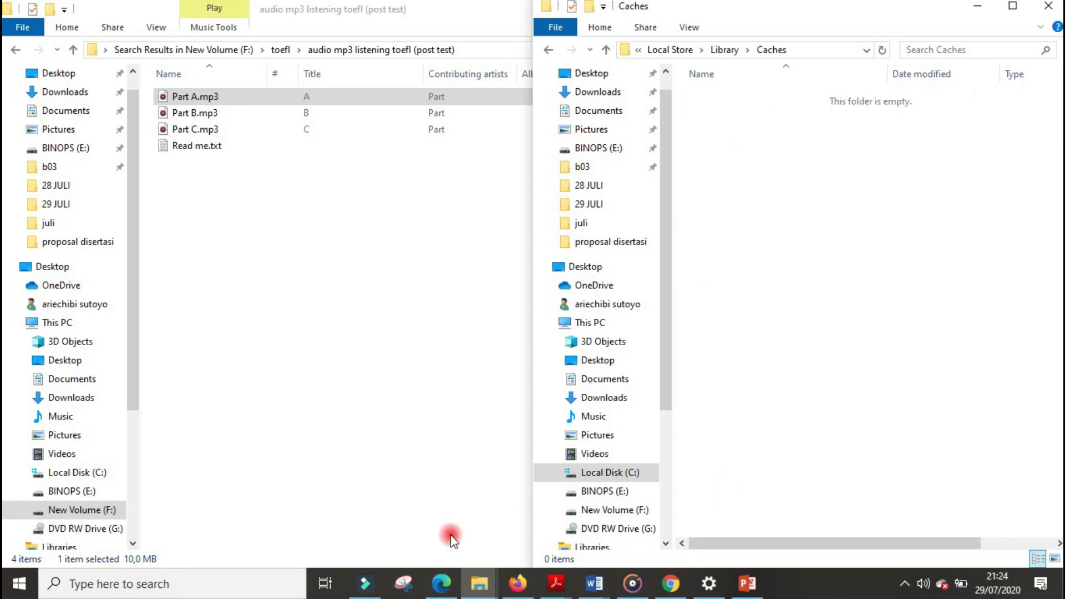
Launch VideoScribe from the Windows app search, dismiss the application updates notice and log in with the fields left blank.
{"action": "left_click", "coordinate": [205, 583]}
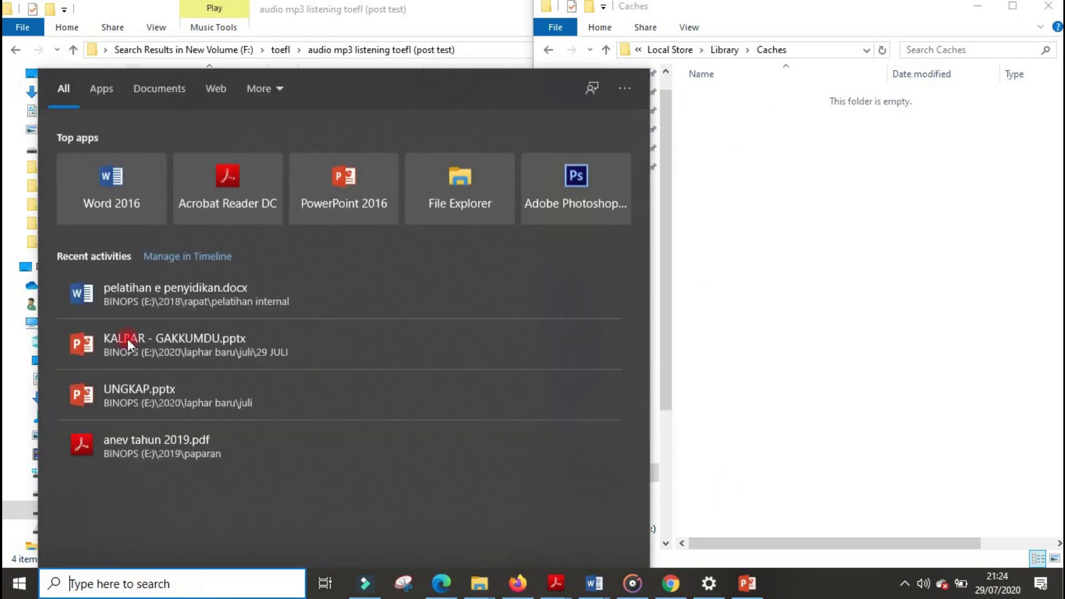
{"action": "left_click", "coordinate": [103, 91]}
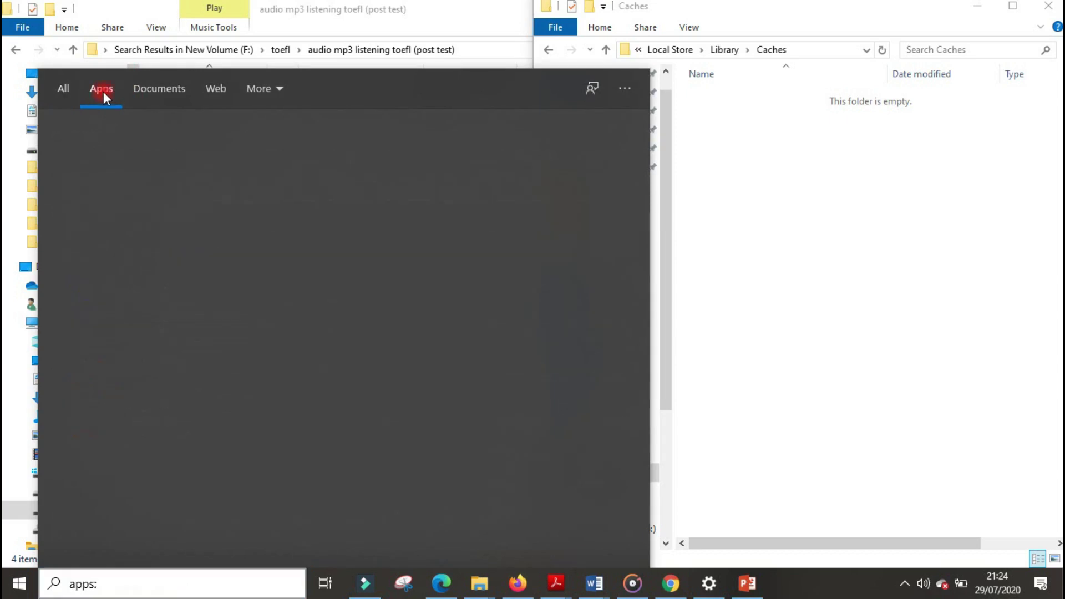
{"action": "left_click", "coordinate": [154, 291]}
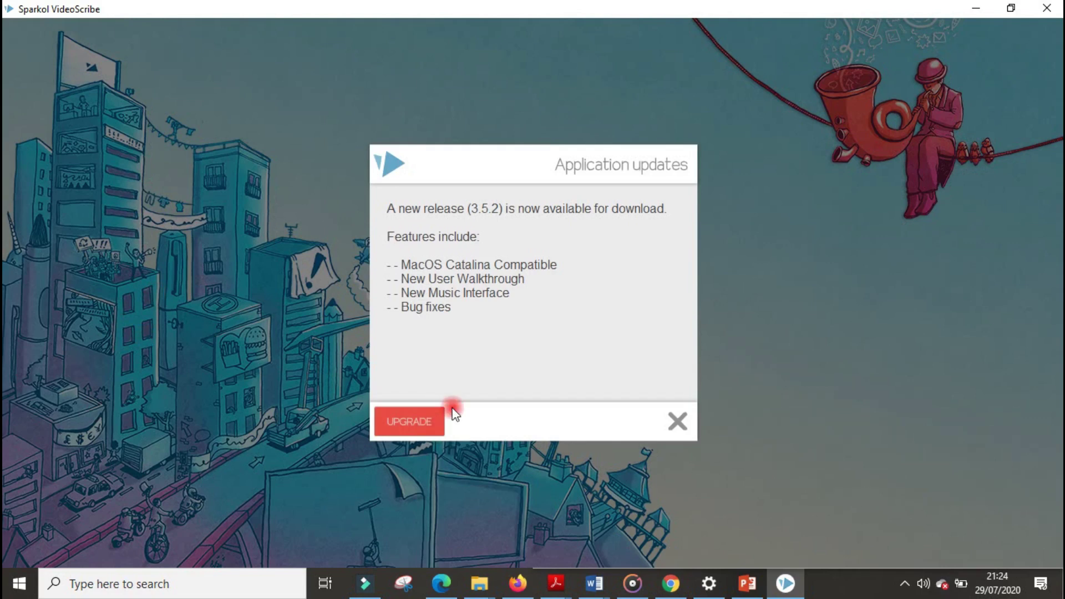
{"action": "left_click", "coordinate": [684, 422]}
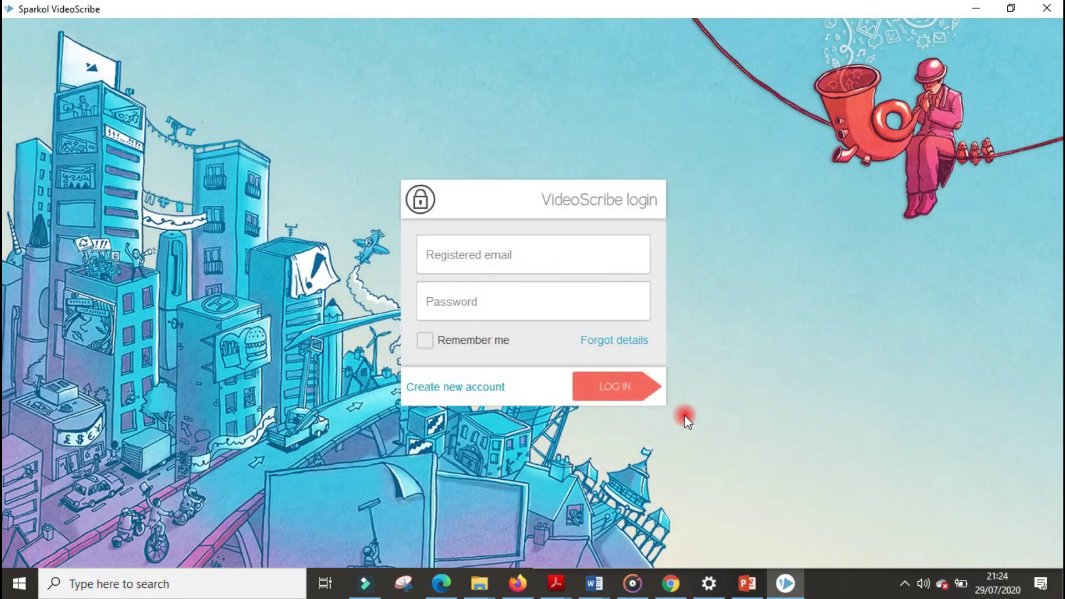
{"action": "left_click", "coordinate": [641, 380]}
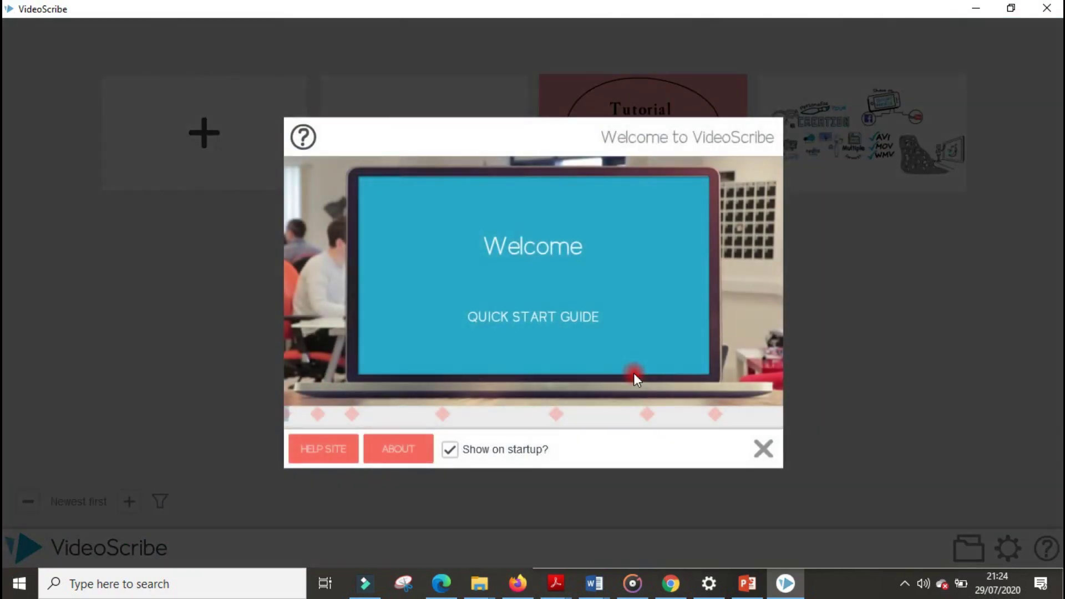
Close the welcome guide and the remaining startup notices, and create a new blank scribe.
{"action": "left_click", "coordinate": [762, 448]}
{"action": "left_click", "coordinate": [718, 355]}
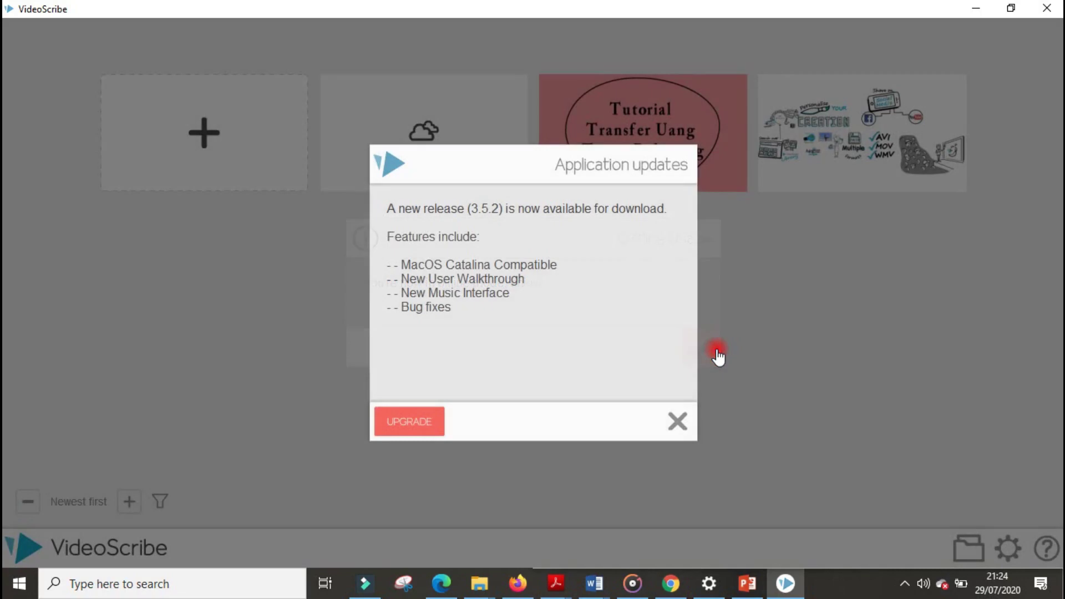
{"action": "left_click", "coordinate": [680, 429]}
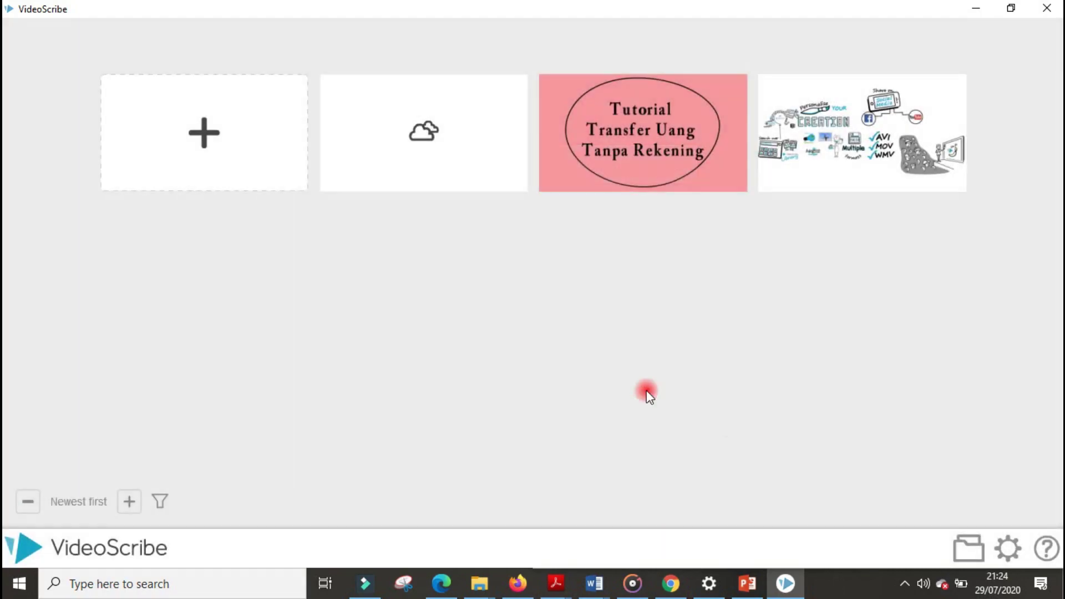
{"action": "left_click", "coordinate": [222, 149]}
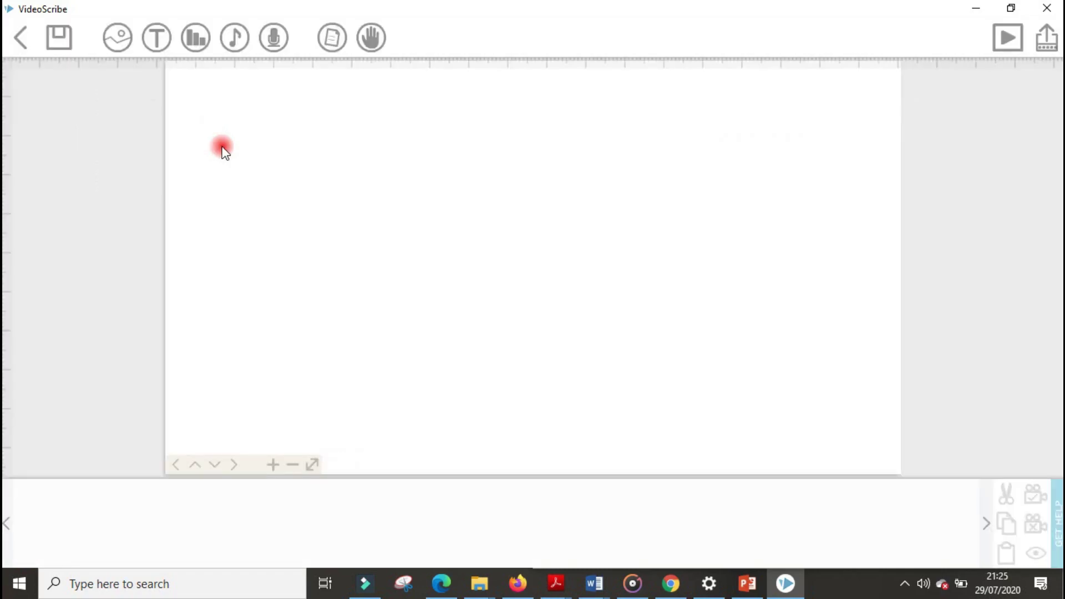